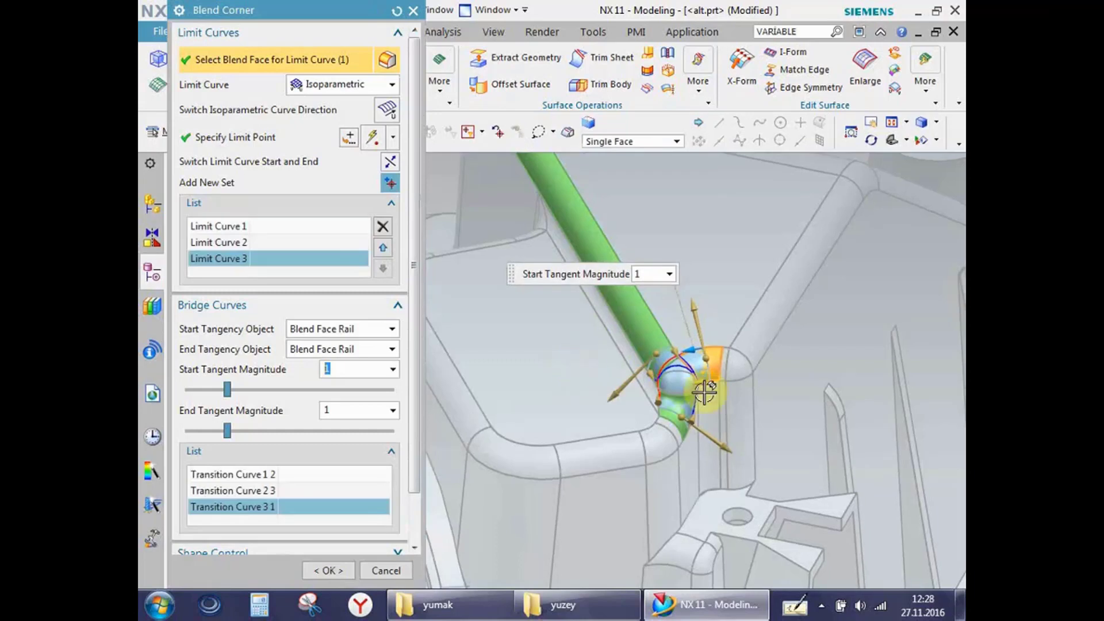
- Move the chosen limit curve up the list in Blend Corner
scroll(697, 370, "up", 3)
scroll(665, 305, "up", 5)
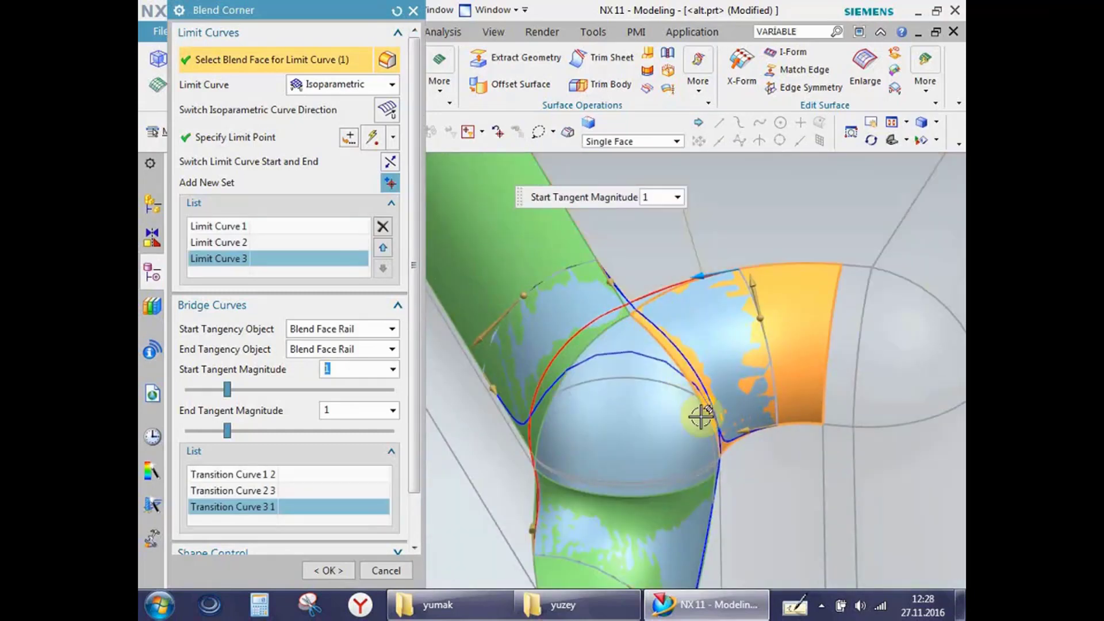
left_click(383, 250)
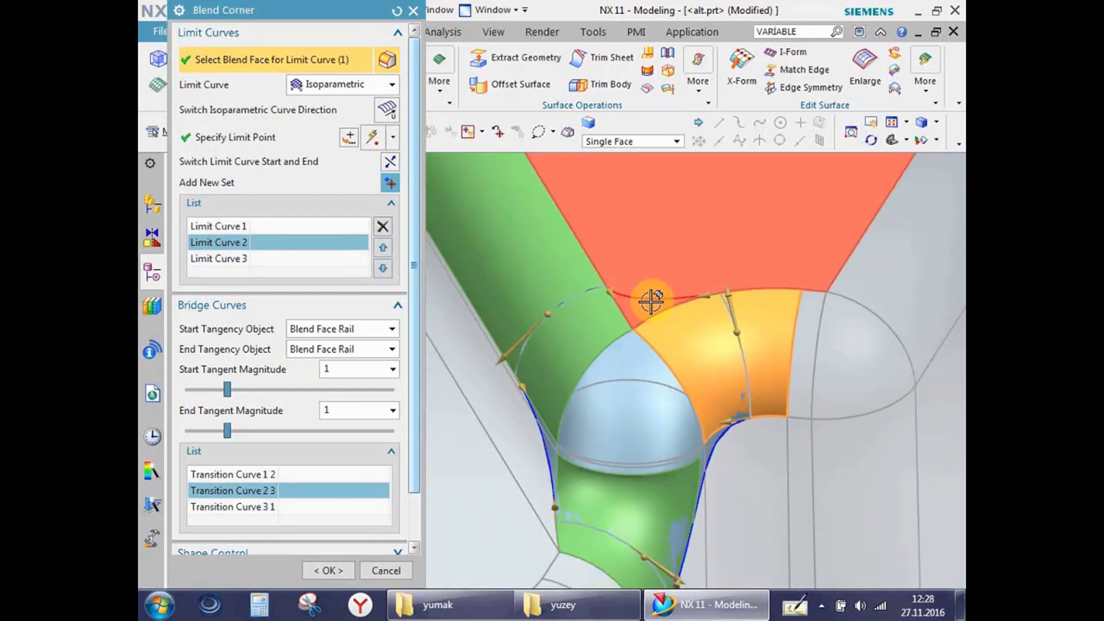
- Set the bridge curve's start tangent magnitude to 2 and end tangent magnitude to 2.5
scroll(689, 303, "up", 2)
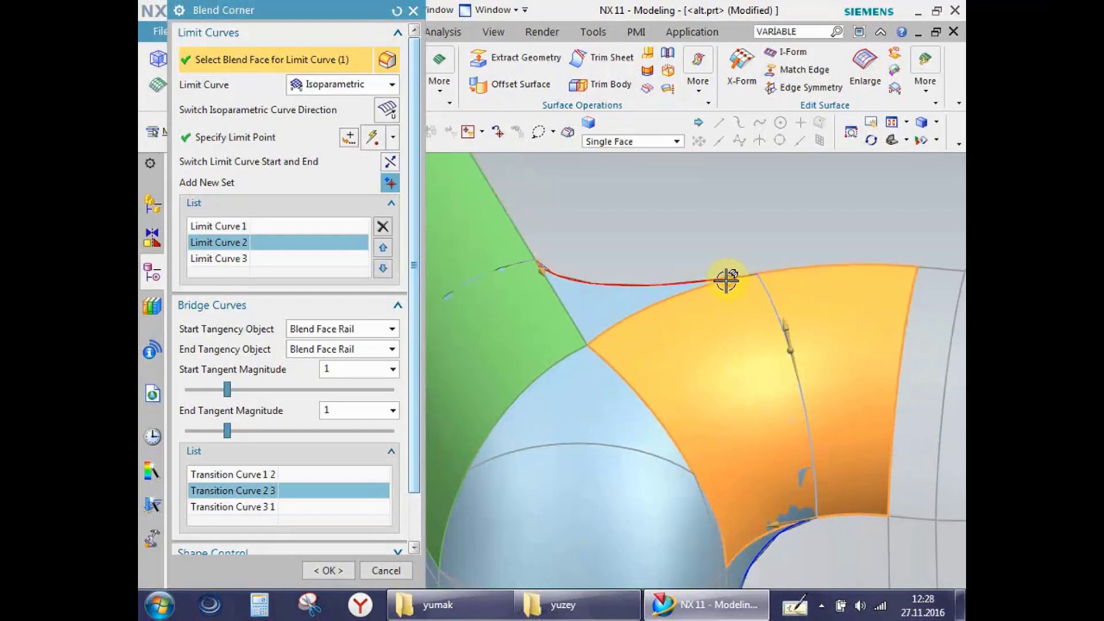
left_click(726, 280)
type("2")
key("Return")
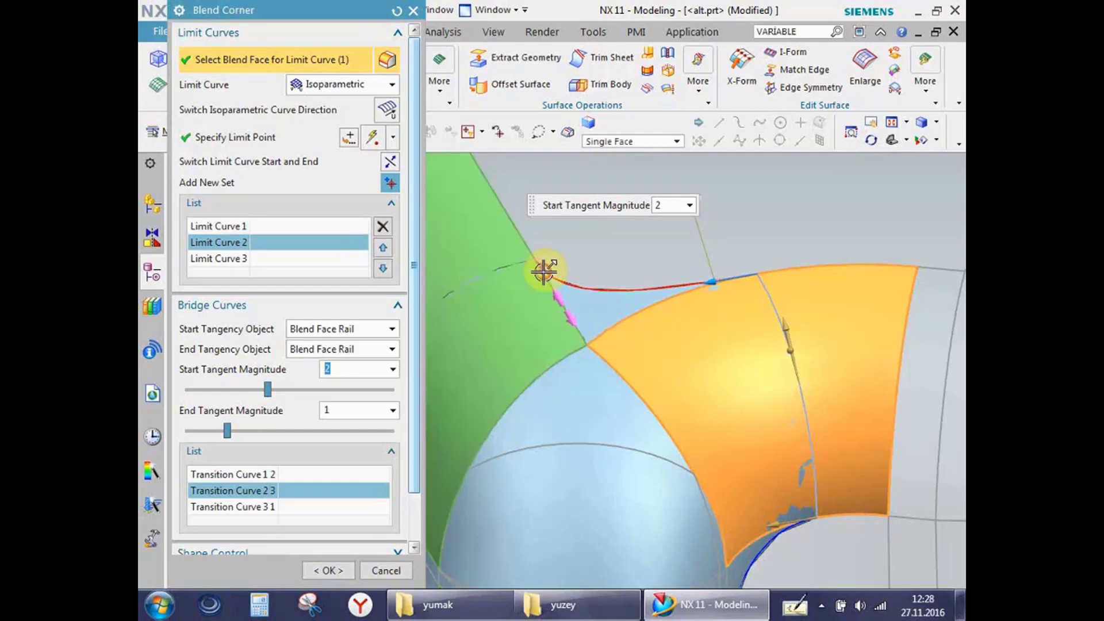
left_click(554, 284)
type("2.5")
key("Return")
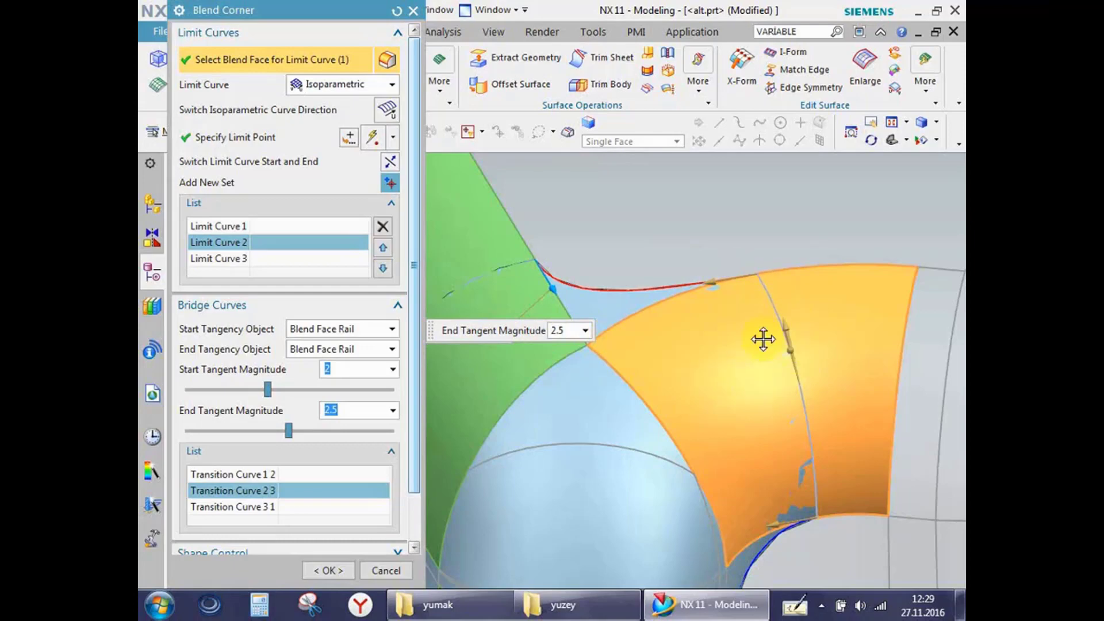
- Zoom in and out to inspect the previewed corner patch
scroll(658, 353, "down", 5)
scroll(636, 483, "up", 5)
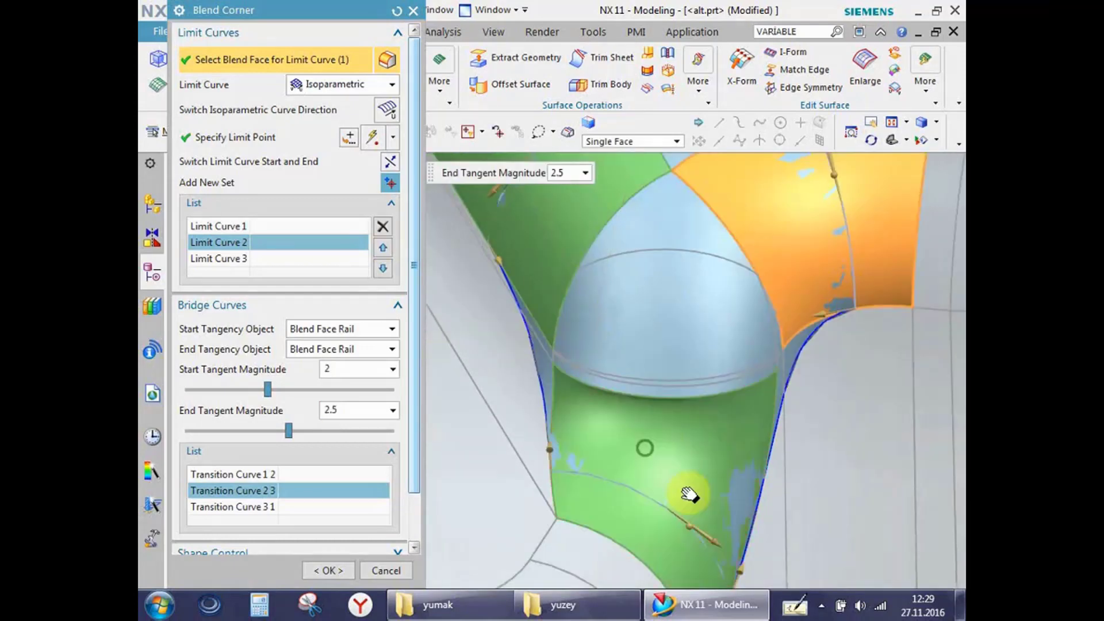
scroll(702, 278, "down", 2)
scroll(702, 320, "up", 3)
scroll(707, 298, "up", 2)
scroll(710, 300, "up", 2)
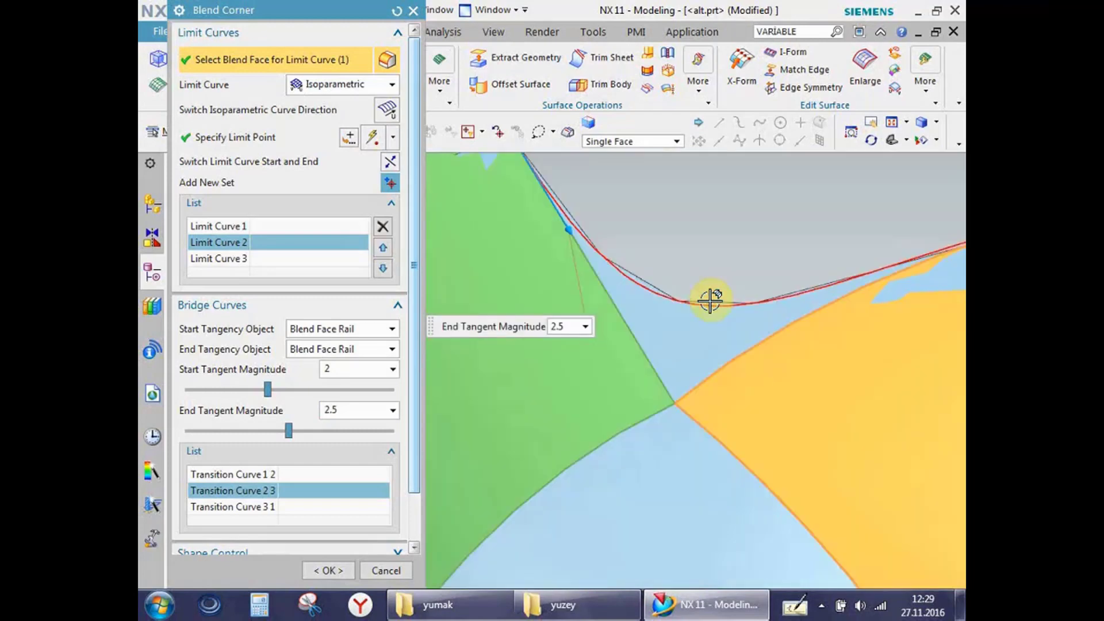
scroll(710, 300, "down", 2)
scroll(698, 306, "down", 2)
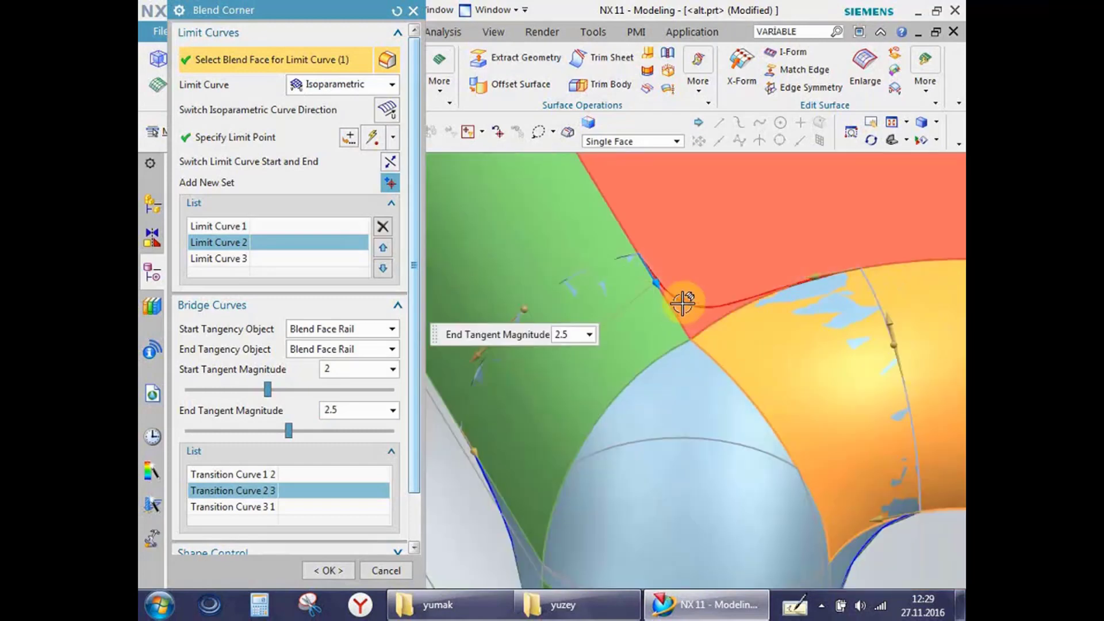
scroll(690, 320, "down", 3)
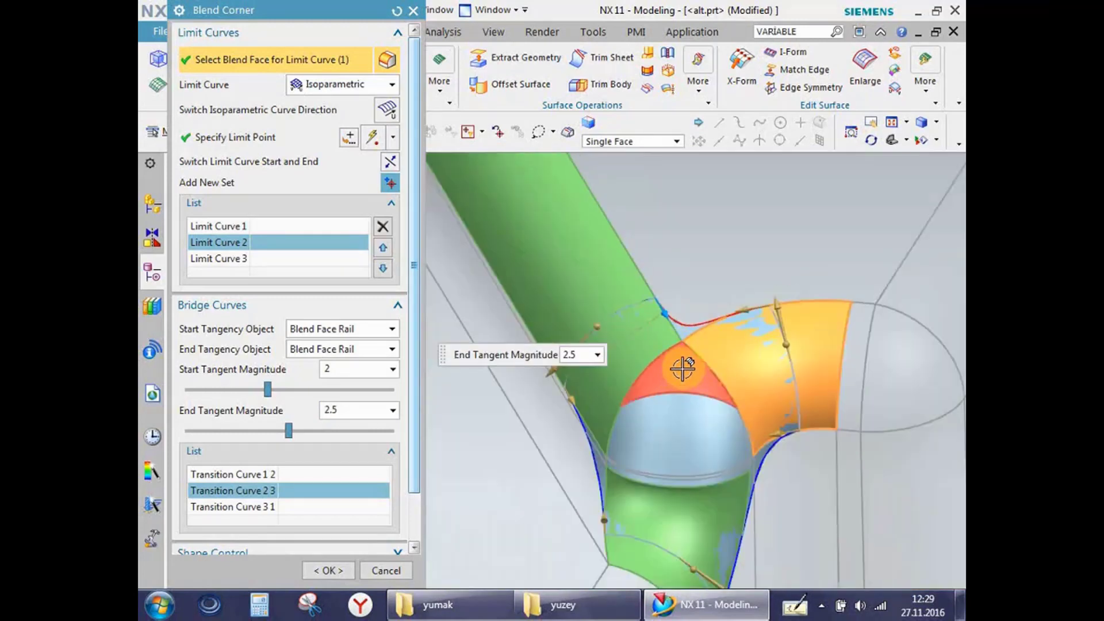
- Create the corner blend as Blend Corner (783) and zoom over the result
left_click(325, 570)
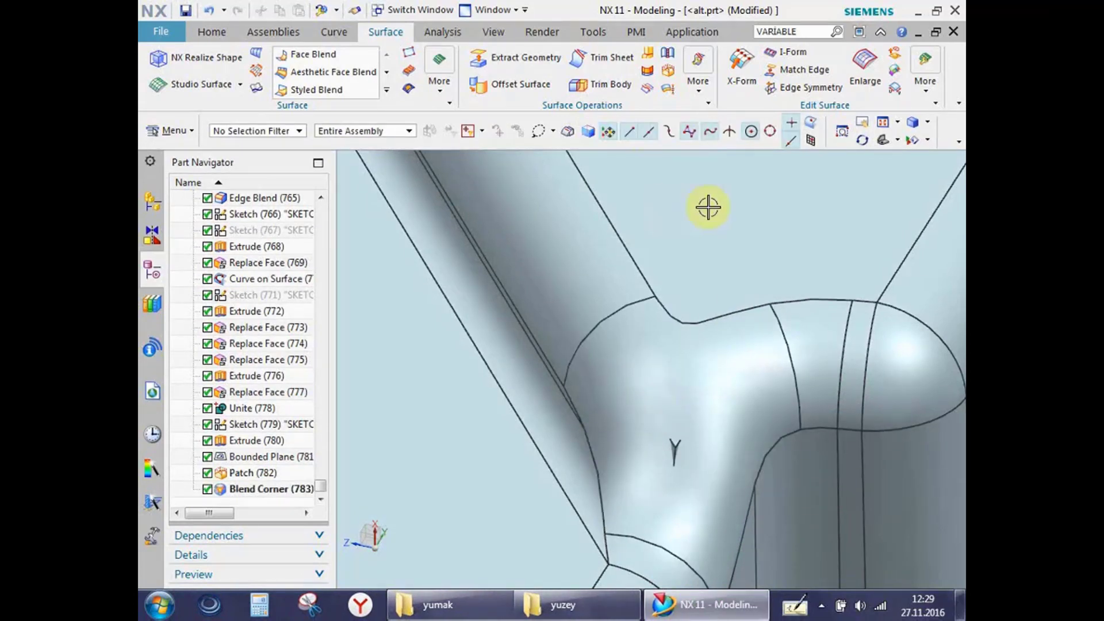
scroll(698, 414, "down", 3)
scroll(692, 425, "up", 3)
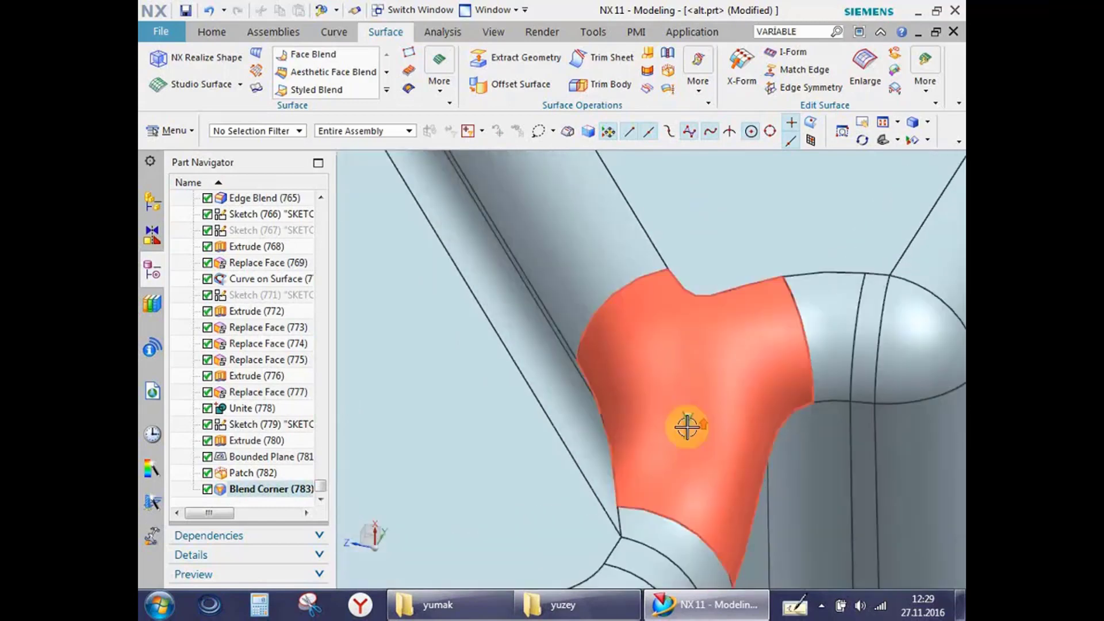
scroll(687, 426, "up", 3)
scroll(685, 407, "down", 3)
scroll(697, 407, "up", 5)
scroll(726, 399, "down", 2)
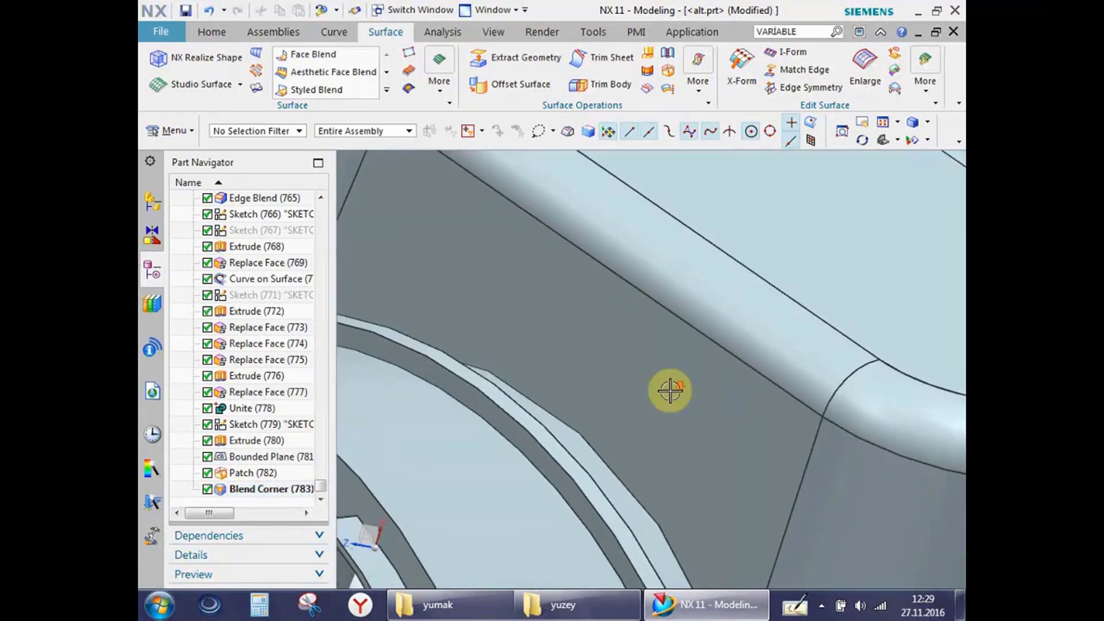
scroll(524, 419, "down", 3)
scroll(535, 407, "down", 1)
scroll(762, 350, "up", 5)
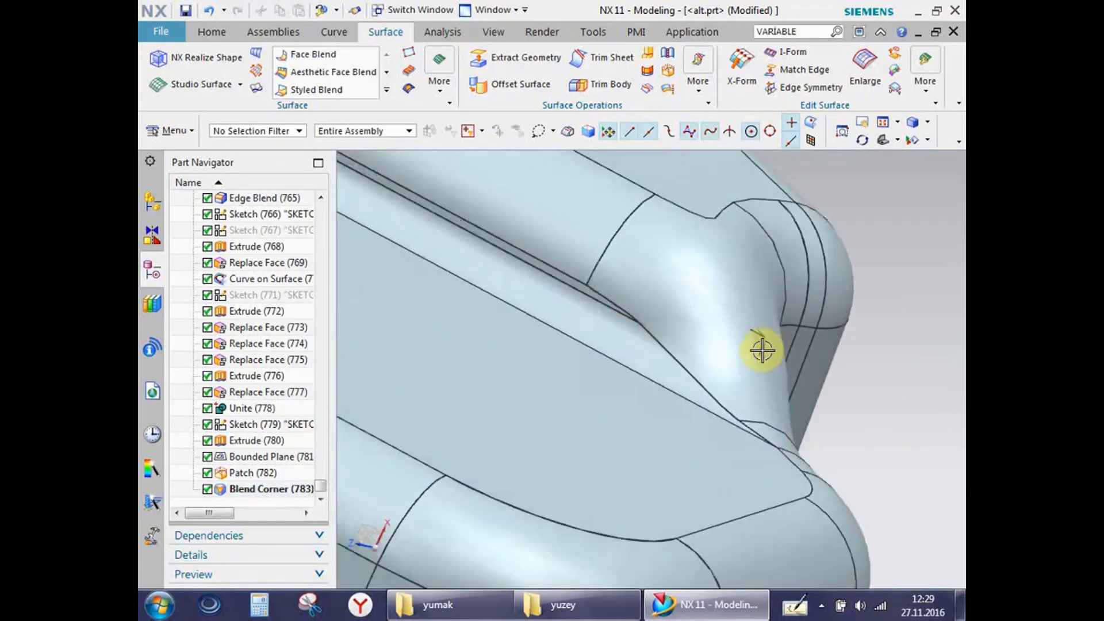
- Orbit and zoom to inspect the smooth blended corner junction
mouse_move(690, 253)
middle_mouse_down()
mouse_move(707, 306)
mouse_move(685, 323)
mouse_move(719, 286)
mouse_move(764, 295)
mouse_move(794, 278)
mouse_move(690, 326)
mouse_move(638, 411)
middle_mouse_up()
scroll(750, 297, "down", 3)
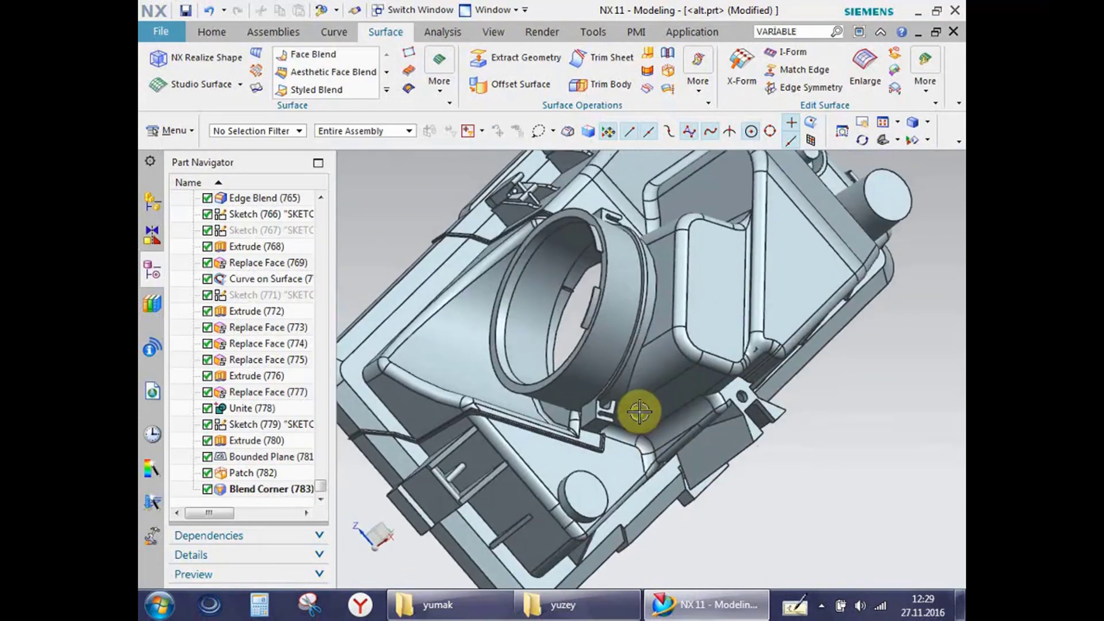
scroll(757, 352, "up", 3)
scroll(737, 377, "up", 3)
scroll(724, 322, "up", 2)
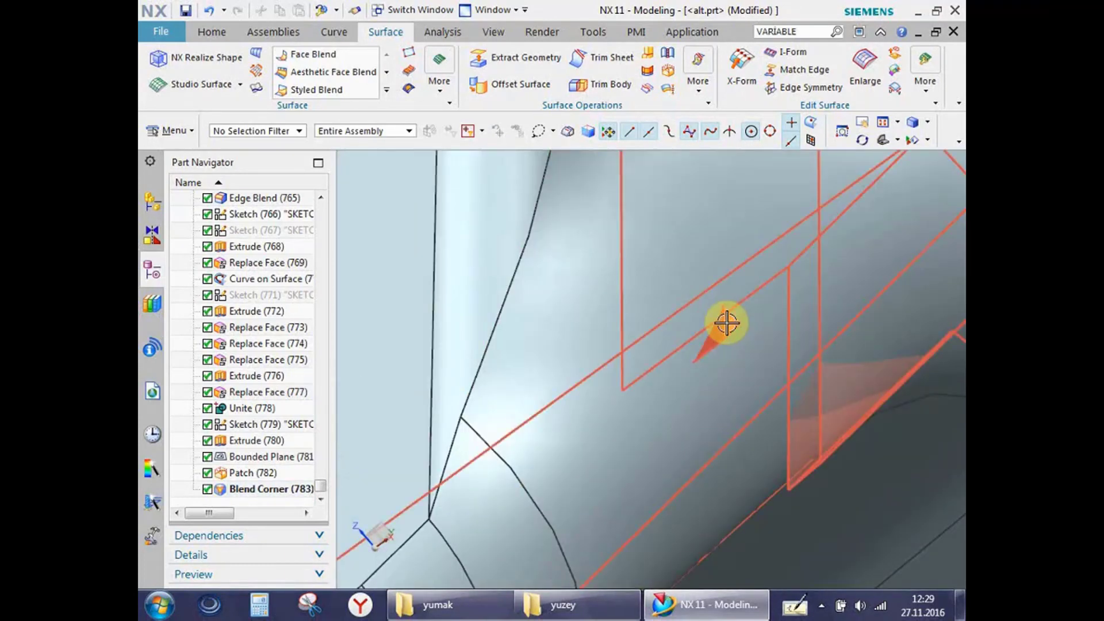
left_click(221, 33)
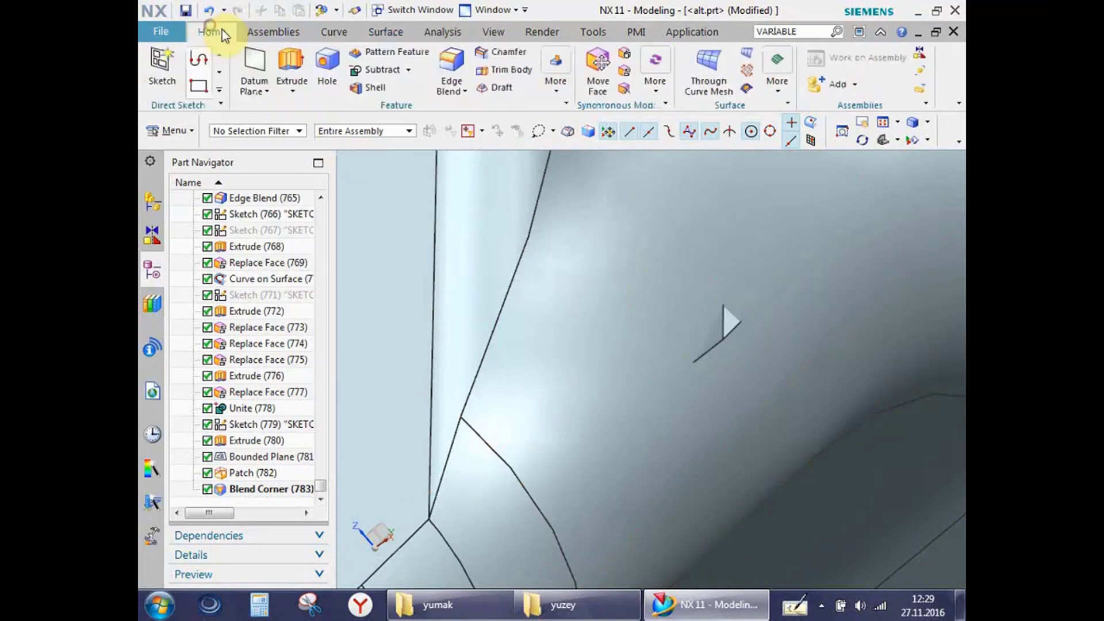
left_click(624, 61)
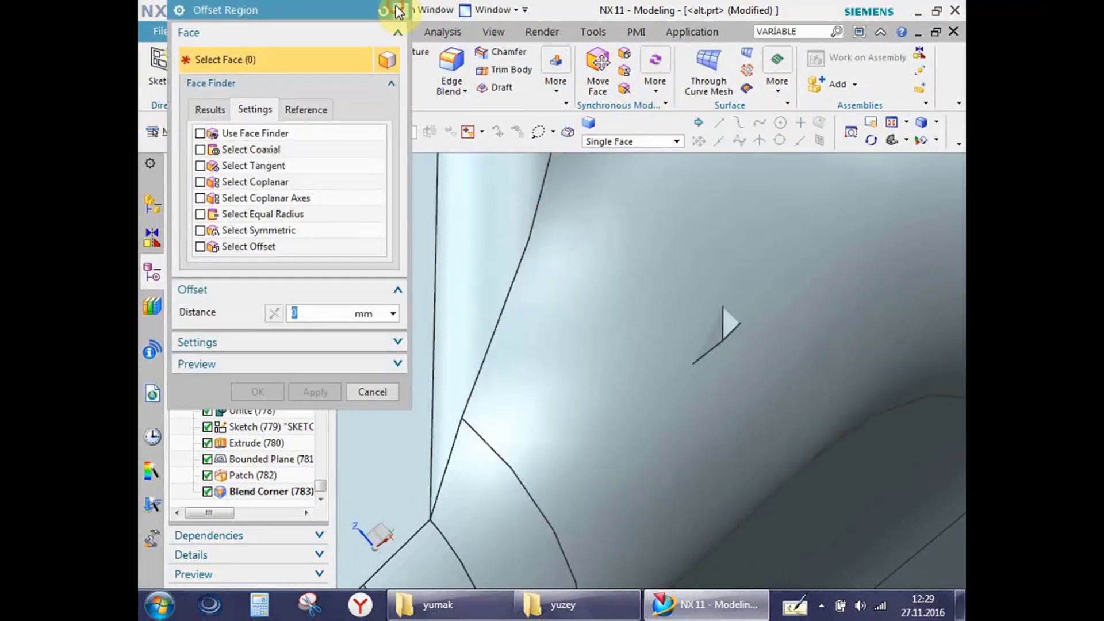
left_click(399, 10)
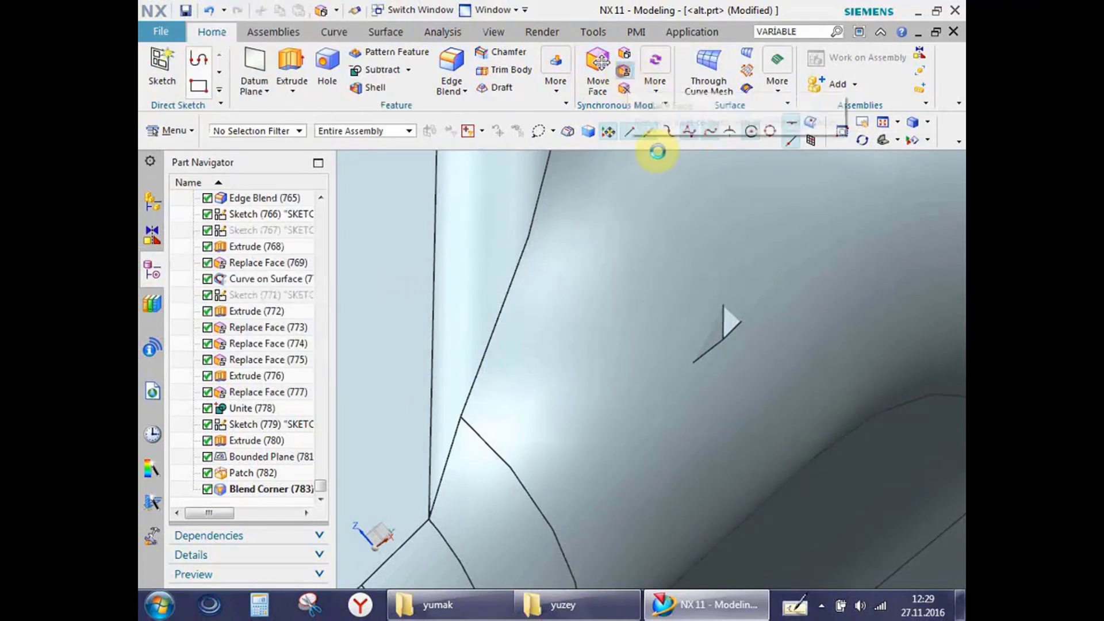
left_click(710, 318)
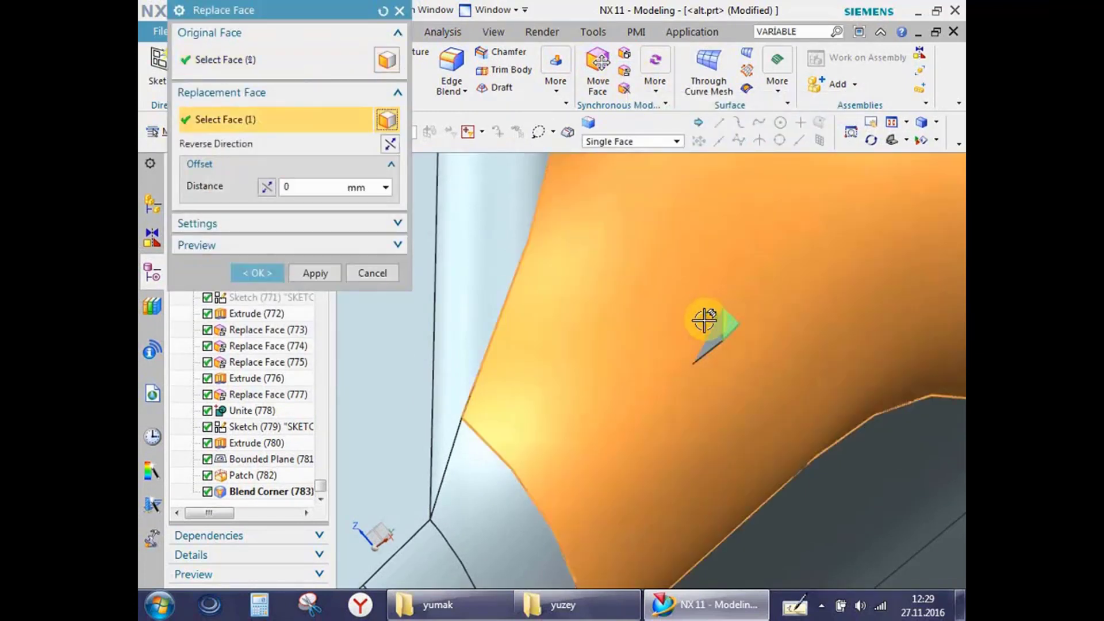
left_click(868, 483)
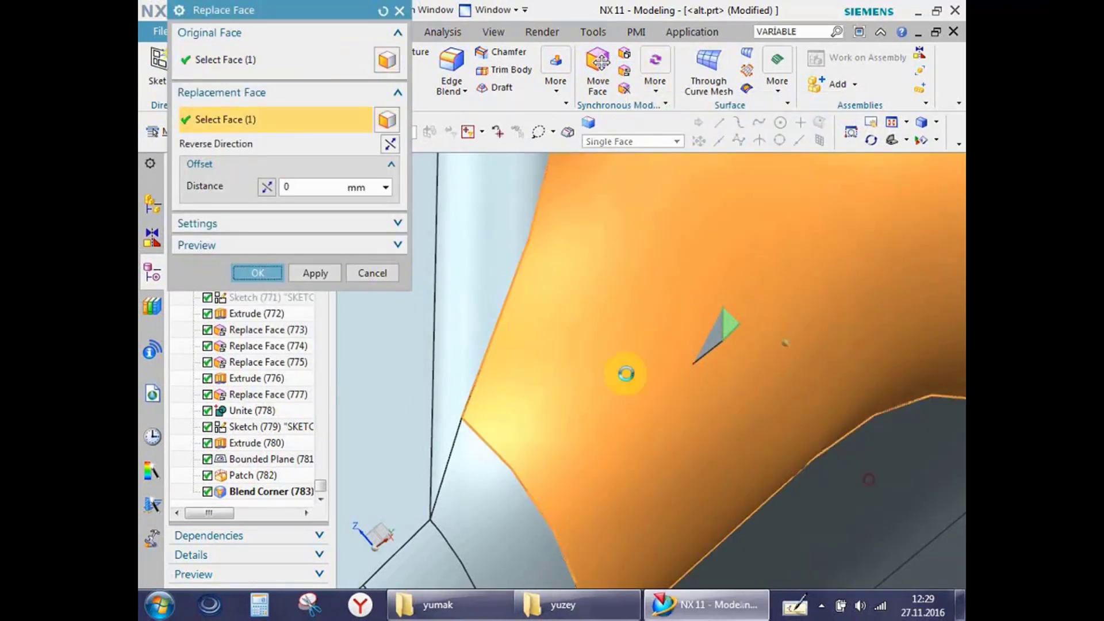
left_click(336, 279)
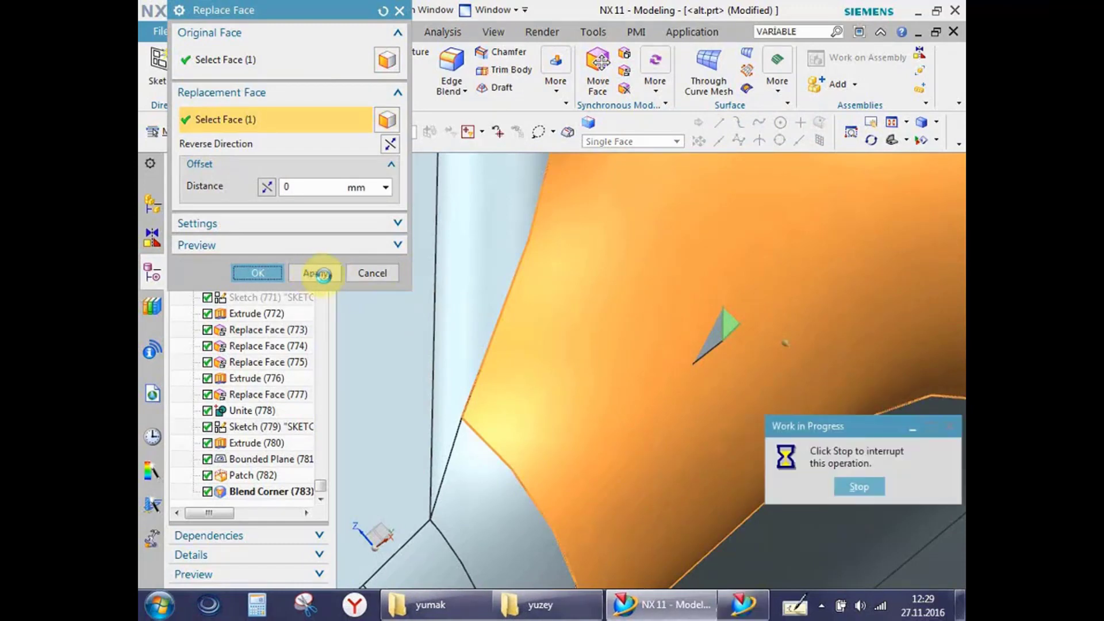
left_click(855, 486)
left_click(920, 343)
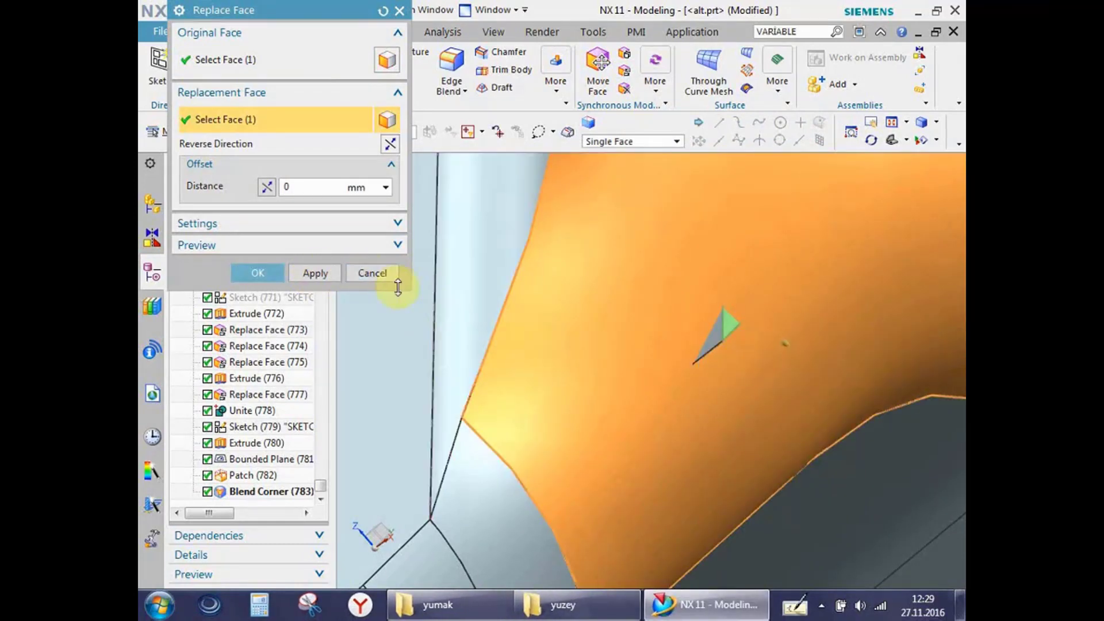
left_click(382, 276)
scroll(587, 337, "down", 3)
scroll(599, 333, "up", 3)
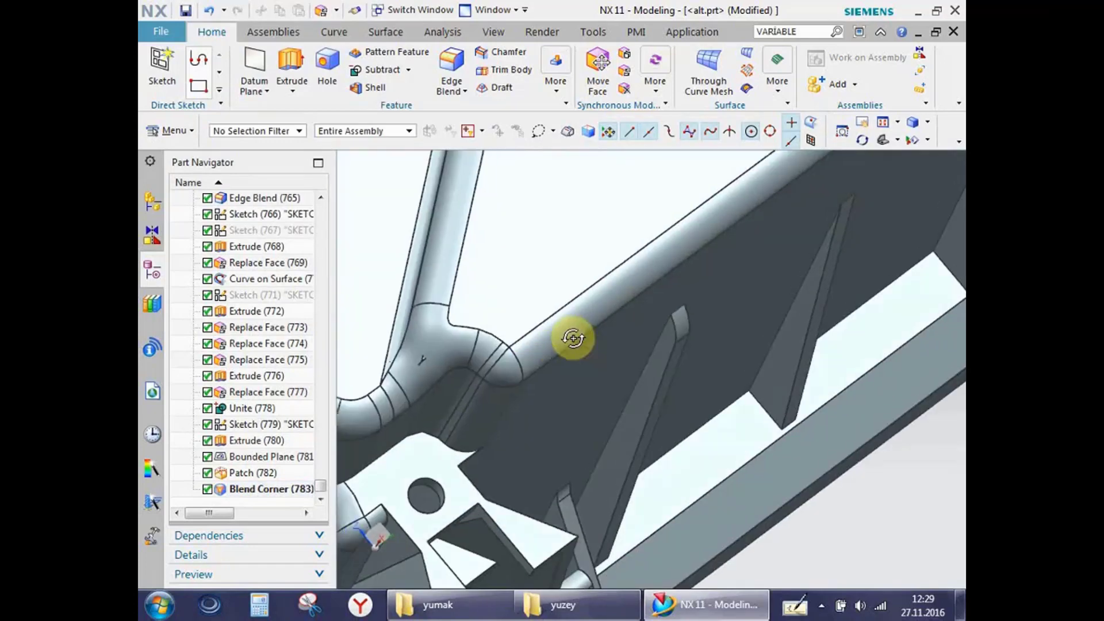
scroll(432, 325, "up", 2)
mouse_move(433, 326)
middle_mouse_down()
mouse_move(456, 284)
mouse_move(562, 320)
mouse_move(567, 289)
mouse_move(645, 389)
mouse_move(653, 374)
middle_mouse_up()
scroll(653, 374, "down", 3)
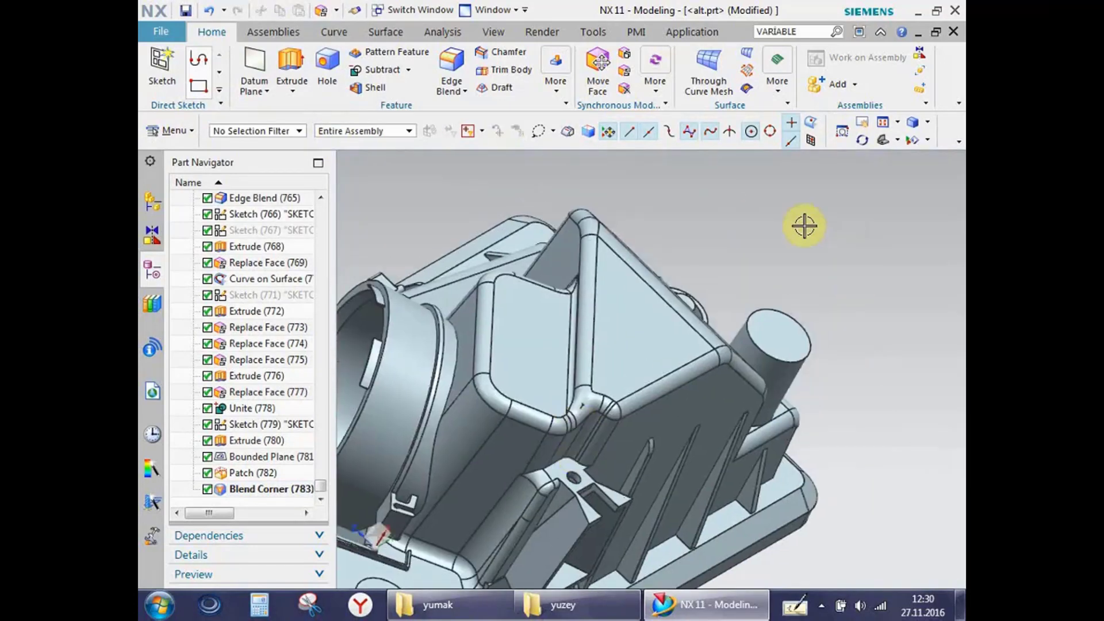
scroll(578, 431, "up", 3)
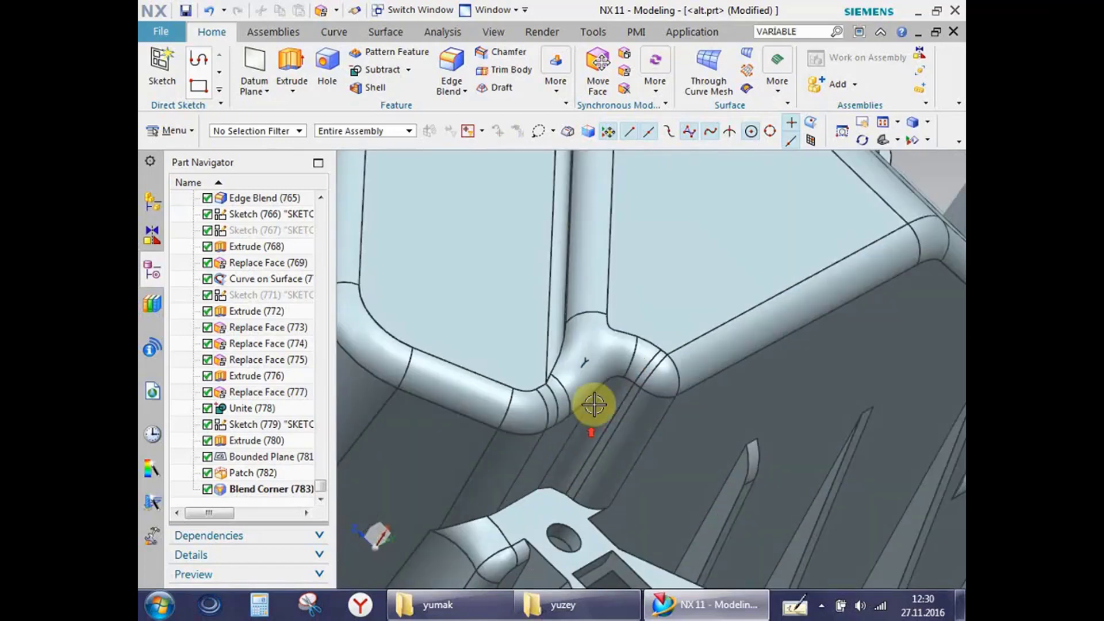
scroll(575, 411, "down", 3)
scroll(564, 390, "up", 3)
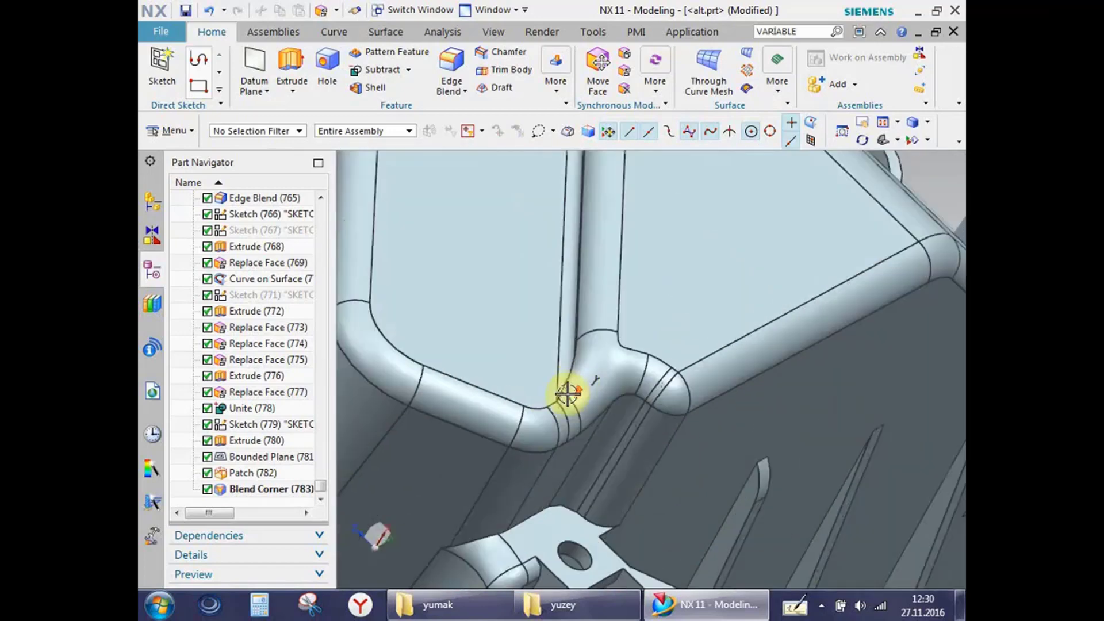
scroll(587, 377, "up", 1)
scroll(587, 377, "down", 3)
scroll(571, 374, "up", 3)
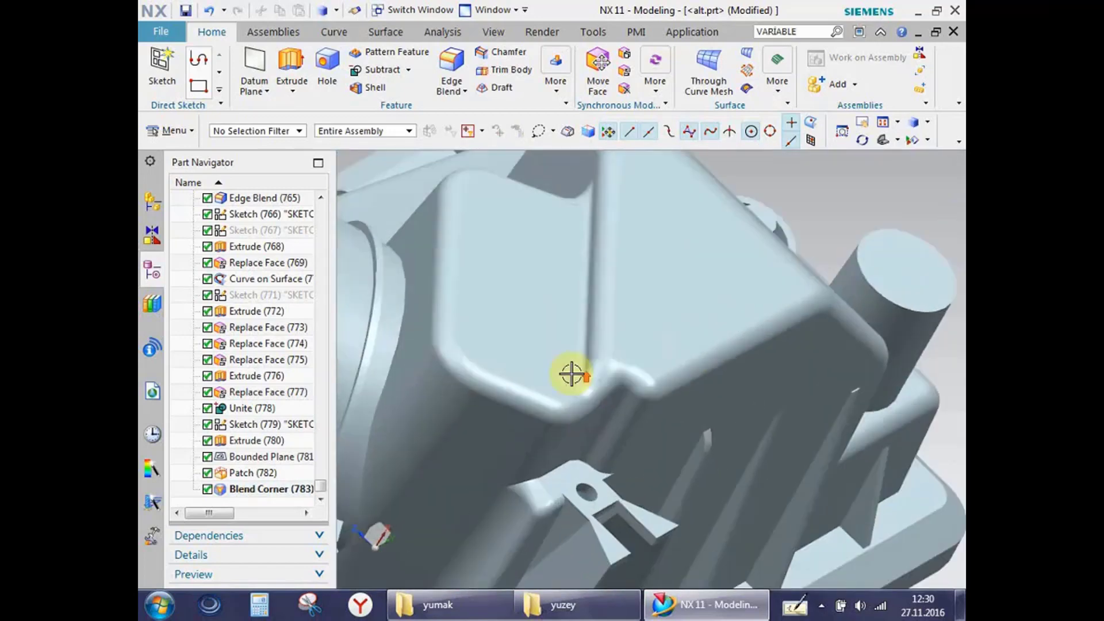
scroll(607, 375, "up", 1)
mouse_move(608, 375)
middle_mouse_down()
mouse_move(660, 362)
mouse_move(771, 507)
middle_mouse_up()
scroll(722, 419, "down", 3)
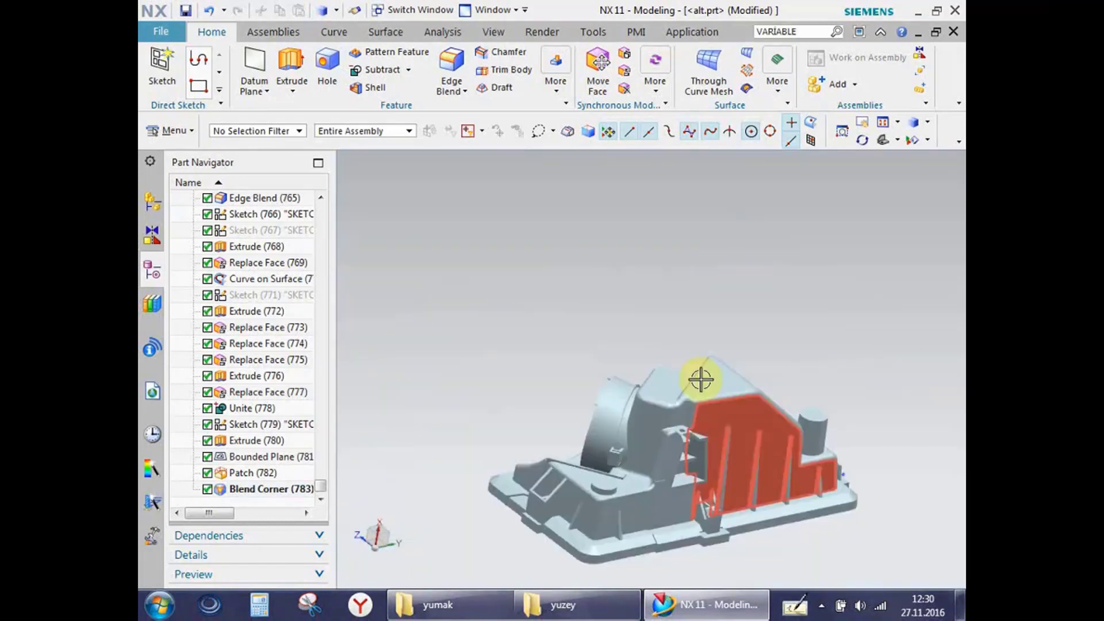
middle_click_drag(652, 207, 604, 259)
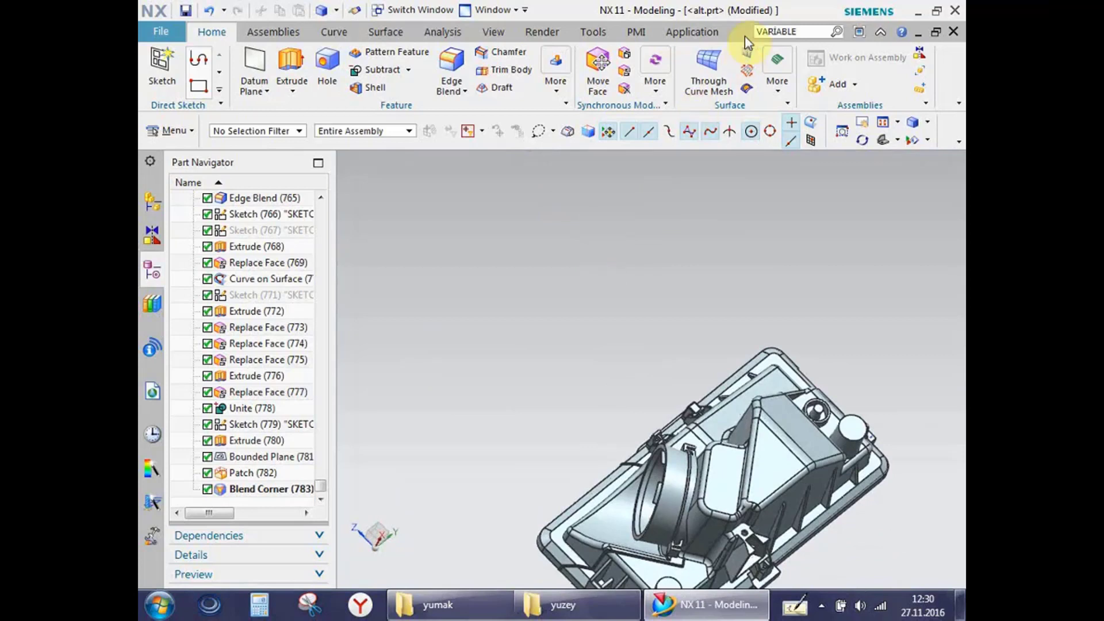
- Browse the Surface, Application and recent-parts menus, then switch to the Vehicle Design Automation tab
left_click(374, 31)
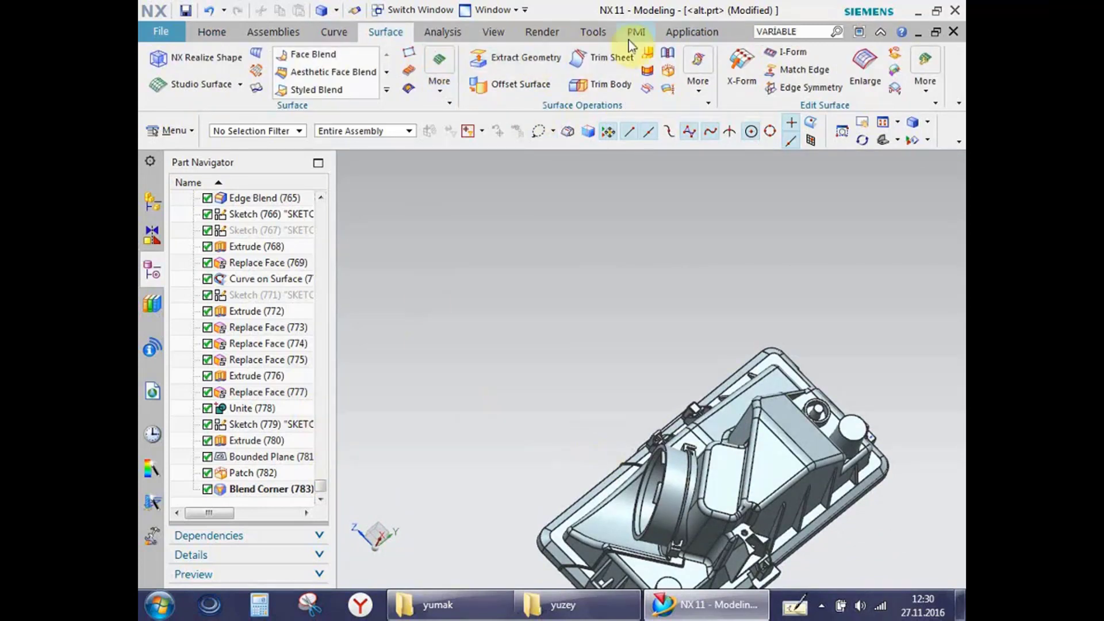
left_click(690, 32)
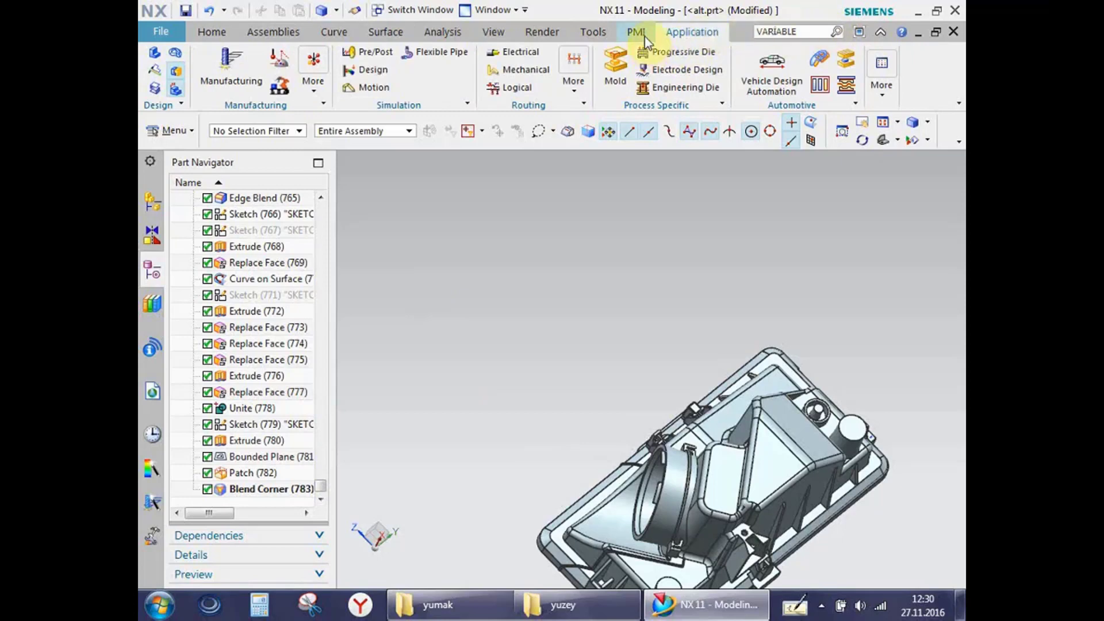
left_click(161, 32)
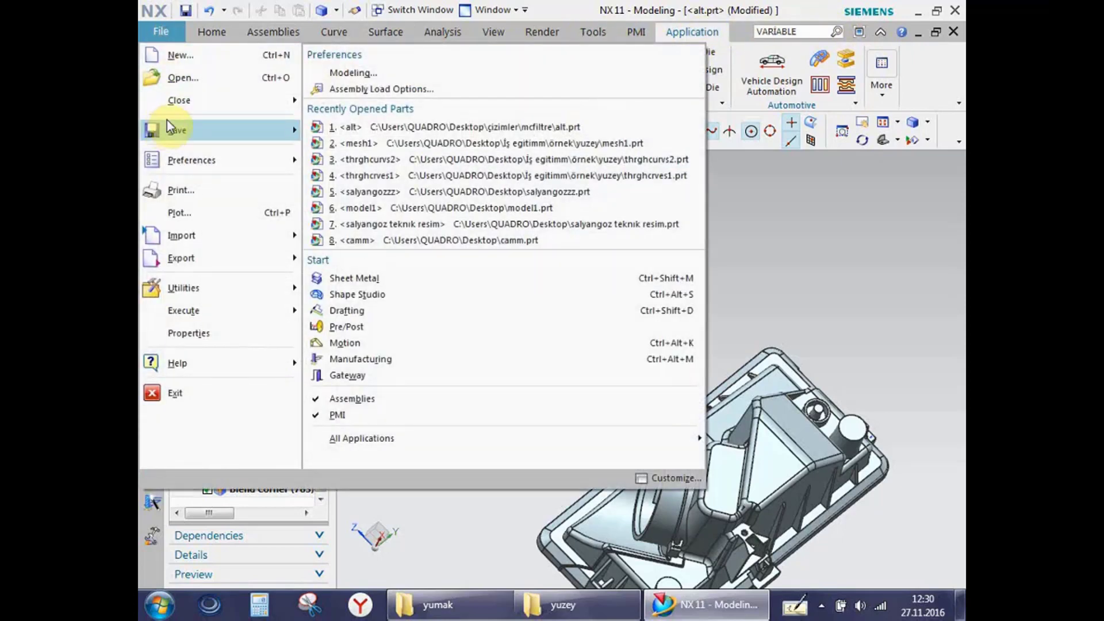
left_click(802, 174)
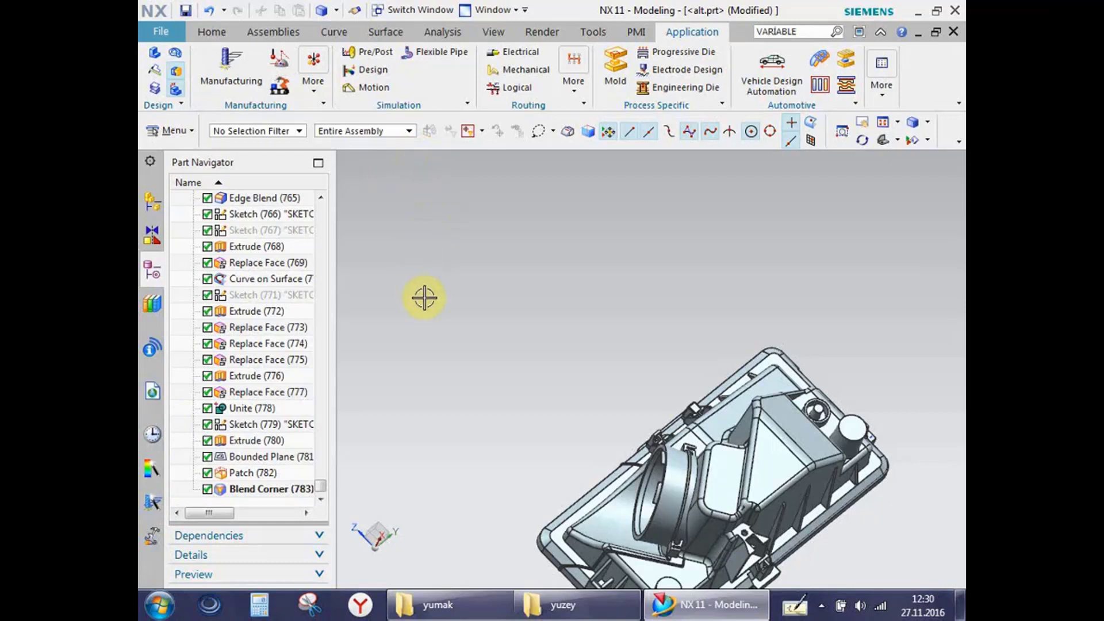
left_click(774, 86)
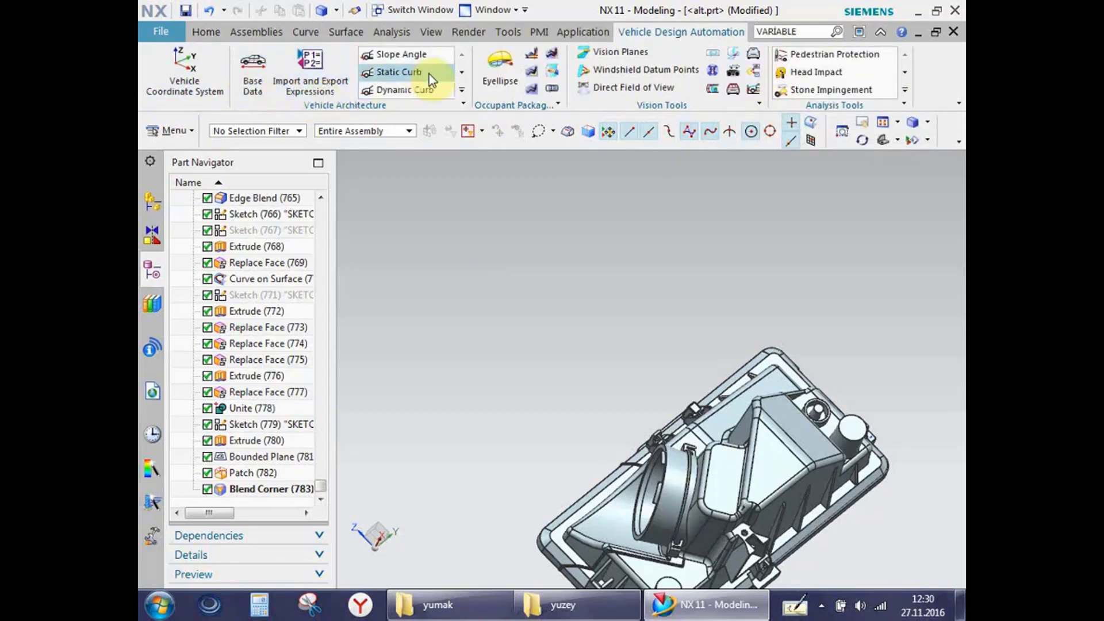
- Place a vehicle coordinate system on alt.prt and accept it
left_click(250, 75)
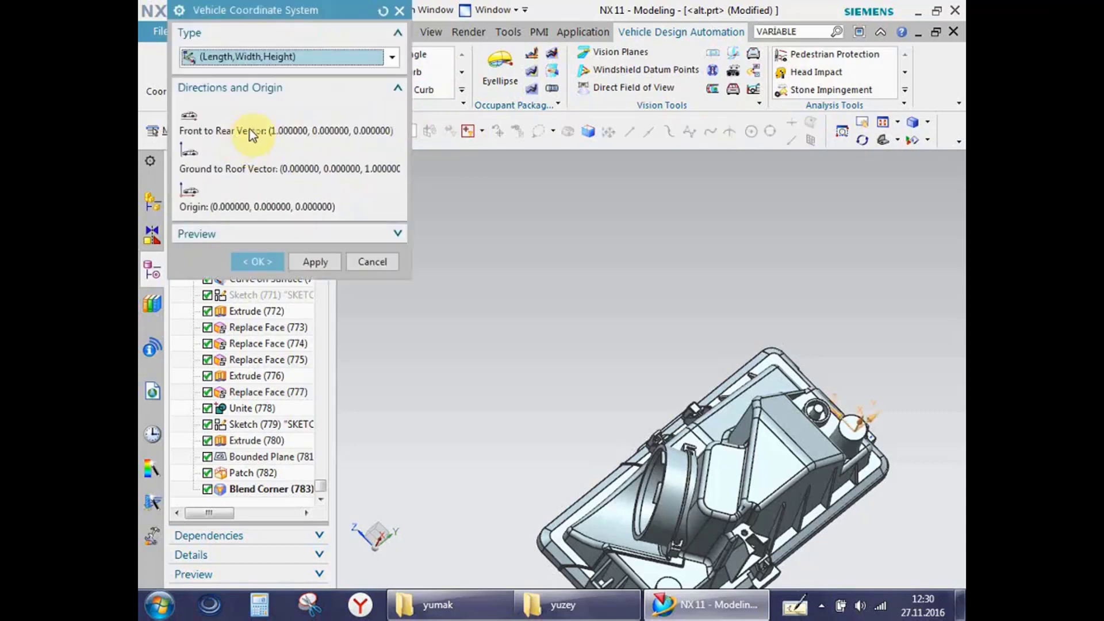
left_click(287, 58)
left_click(398, 11)
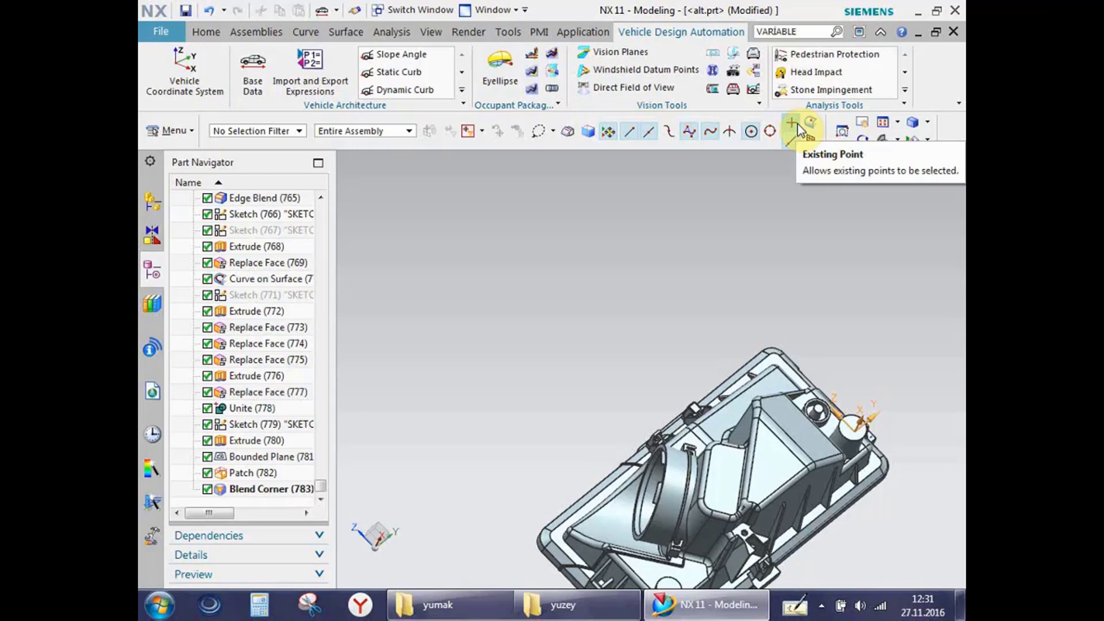
- Hide the Vehicle Design Automation tab and bring up the open-parts window switcher
left_click(582, 30)
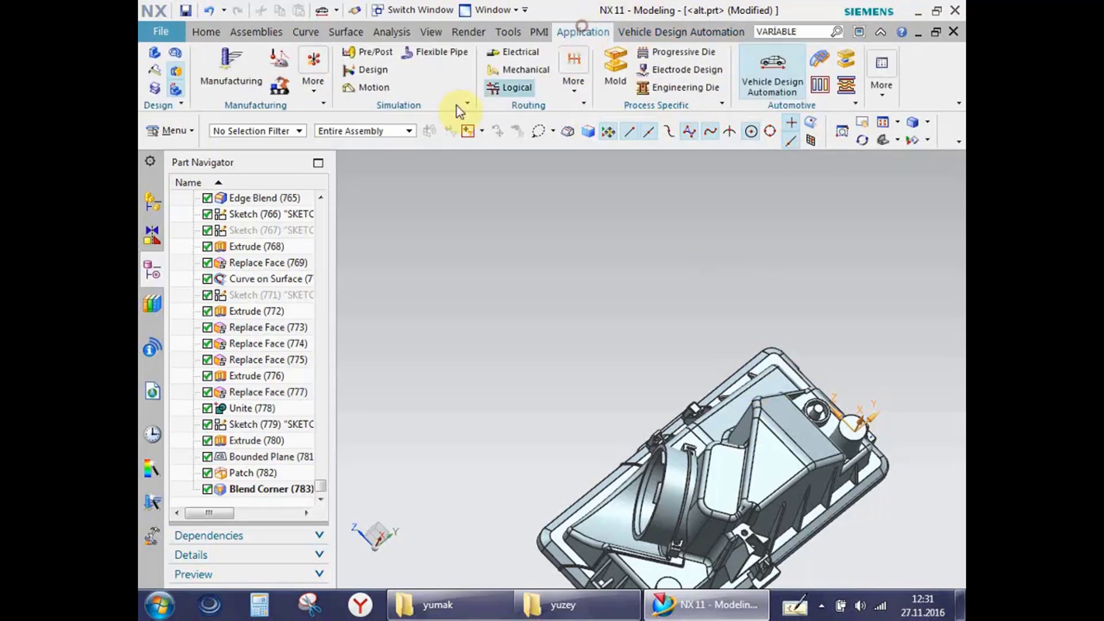
left_click(155, 56)
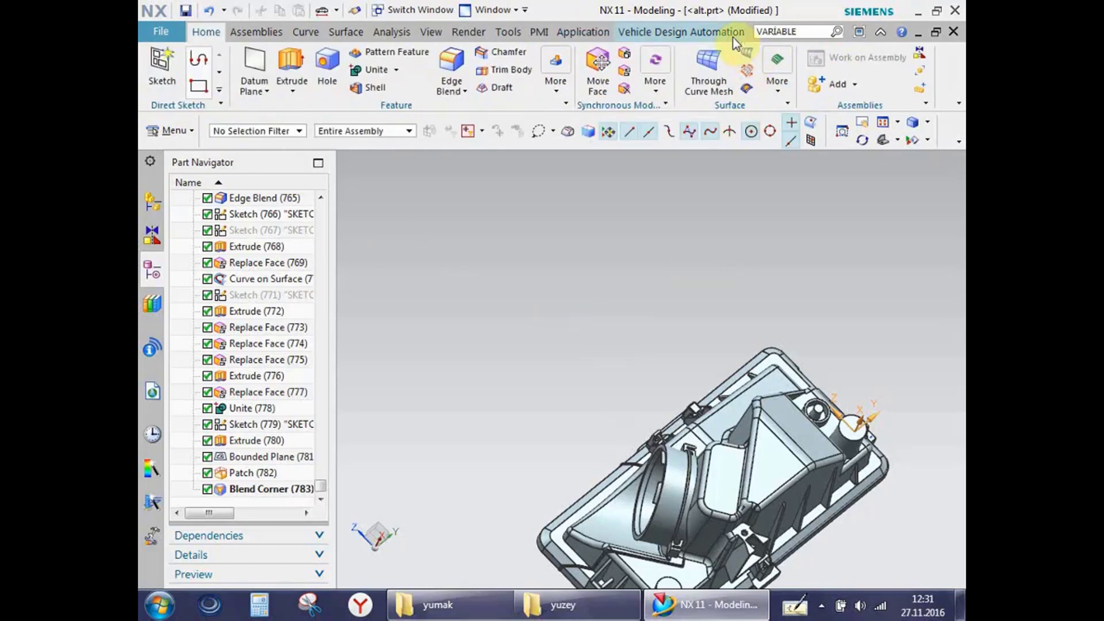
right_click(666, 31)
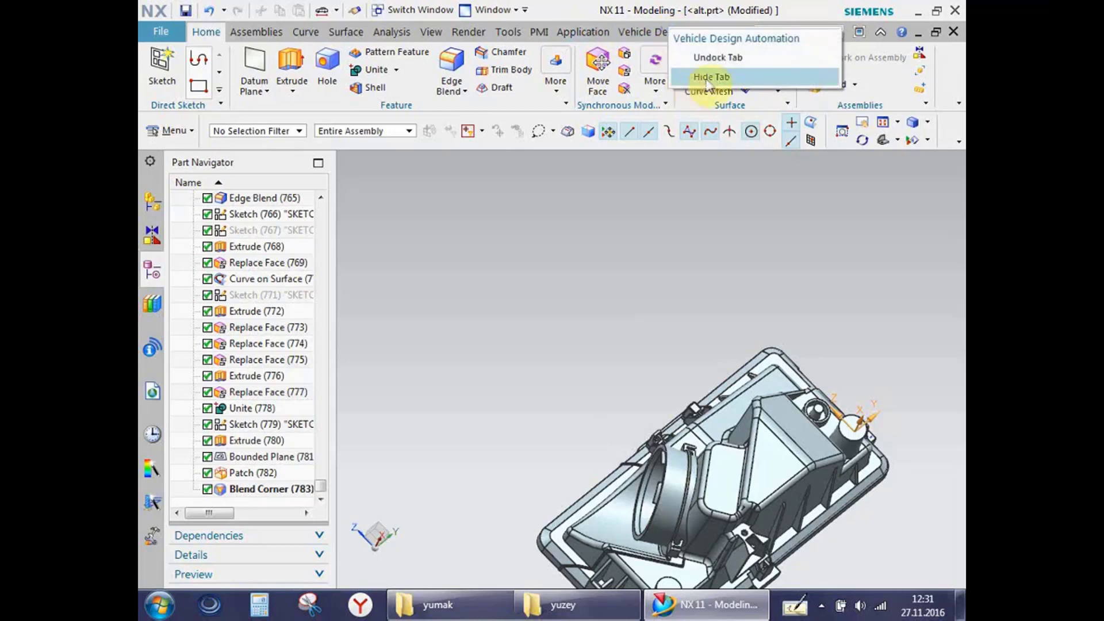
left_click(707, 73)
left_click(695, 34)
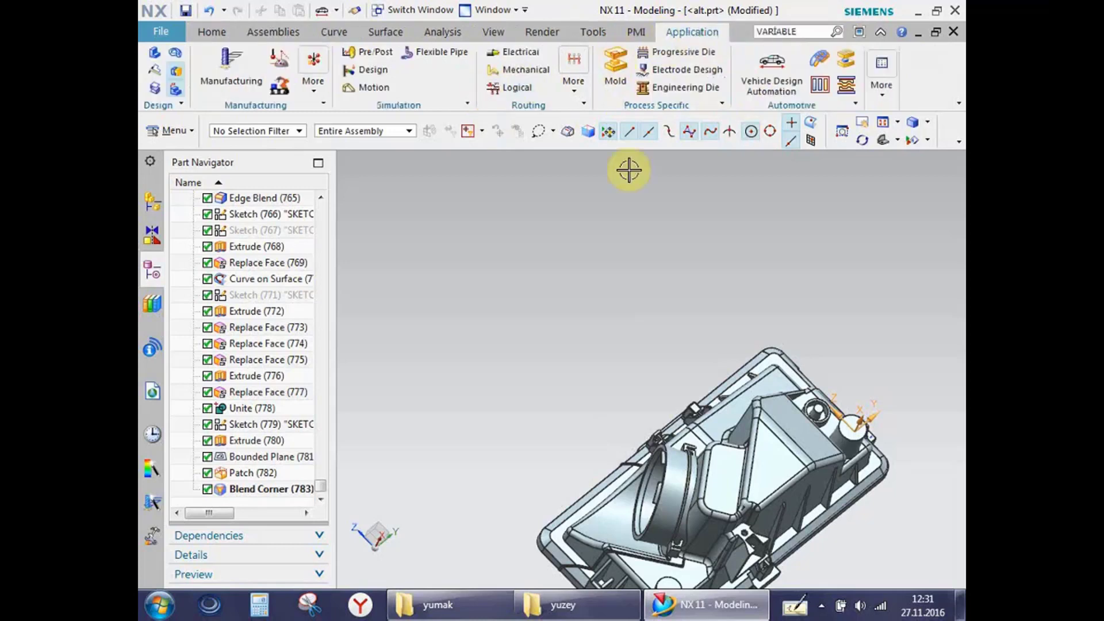
left_click(488, 8)
- Switch to model2.prt and orbit the curved part to a tilted view
left_click(426, 18)
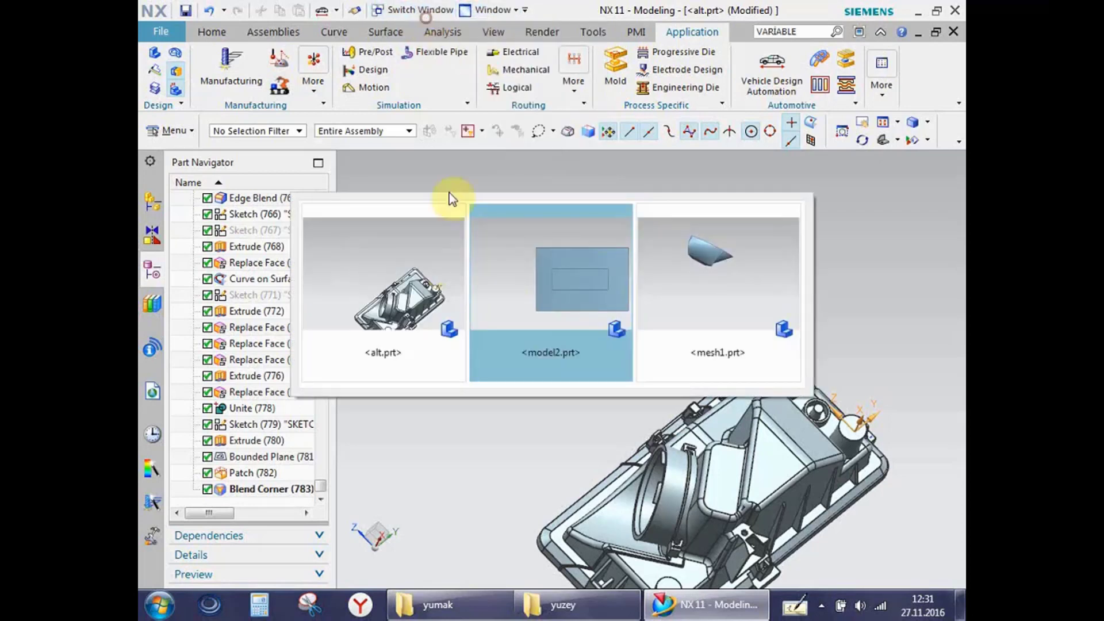
left_click(536, 324)
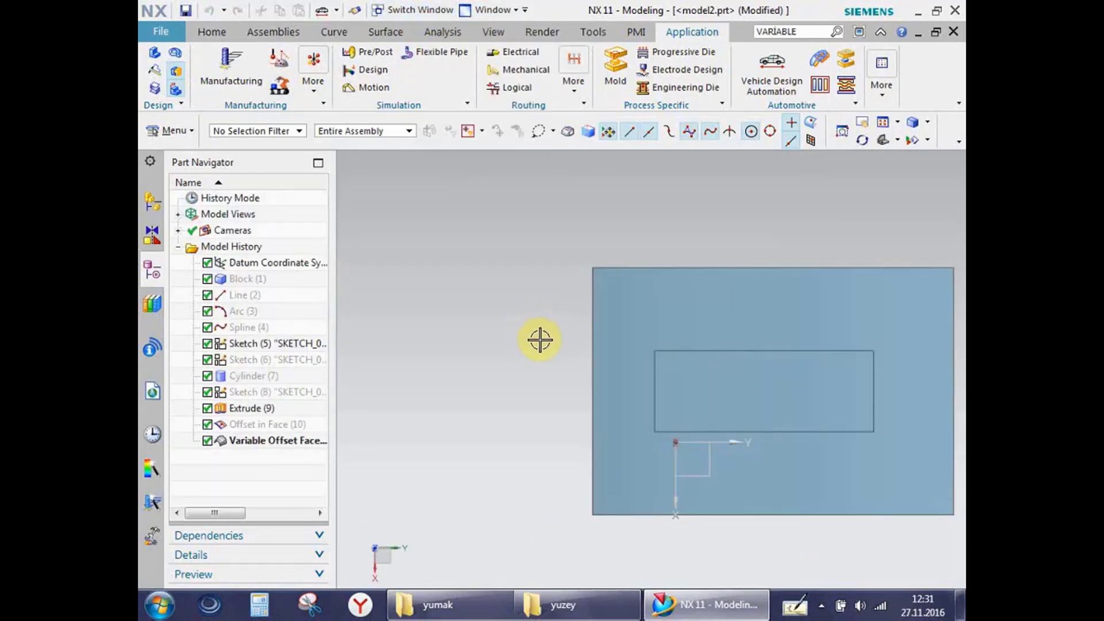
mouse_move(542, 364)
middle_mouse_down()
mouse_move(544, 299)
mouse_move(446, 288)
mouse_move(482, 281)
middle_mouse_up()
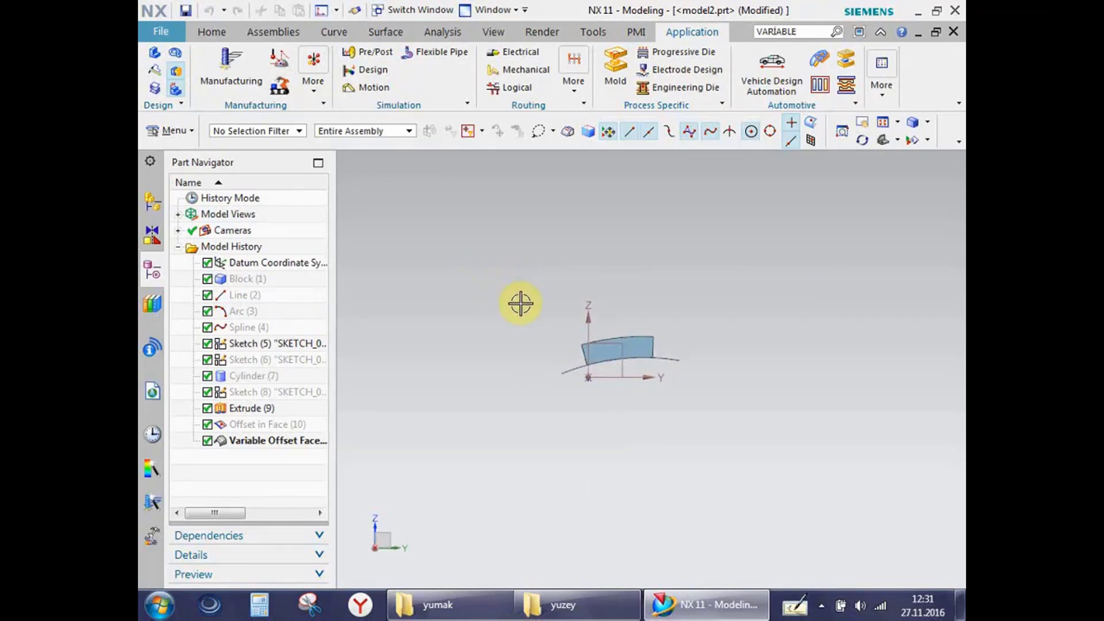
middle_click_drag(685, 279, 638, 333)
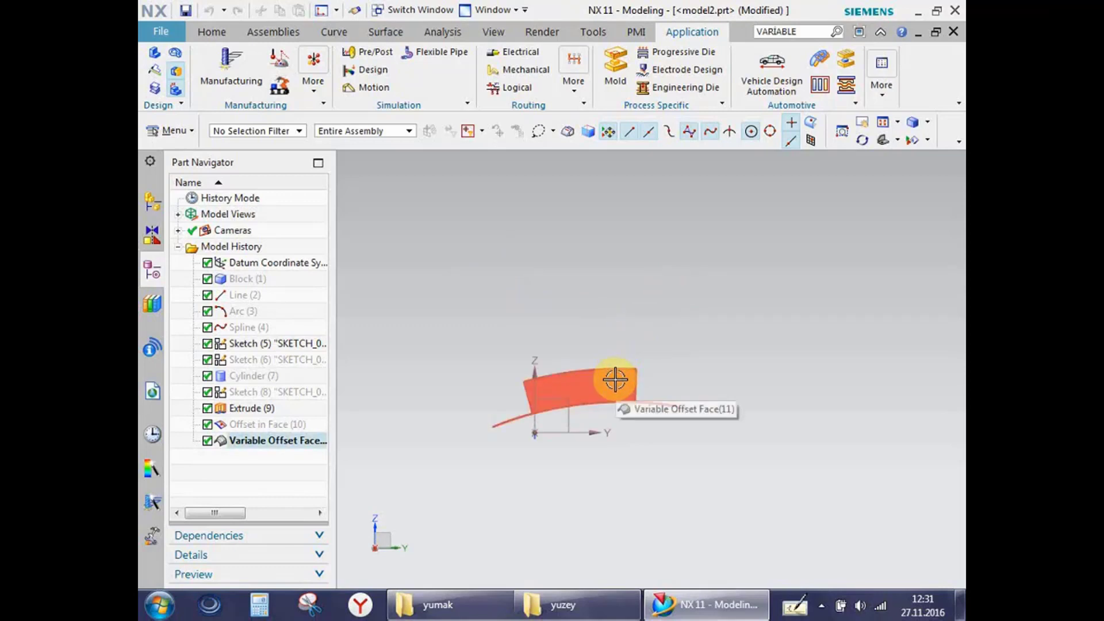
mouse_move(618, 369)
middle_mouse_down()
mouse_move(633, 328)
mouse_move(708, 360)
middle_mouse_up()
- Fit the part and view the curved body from above, obliquely and from the side
key("ctrl+f")
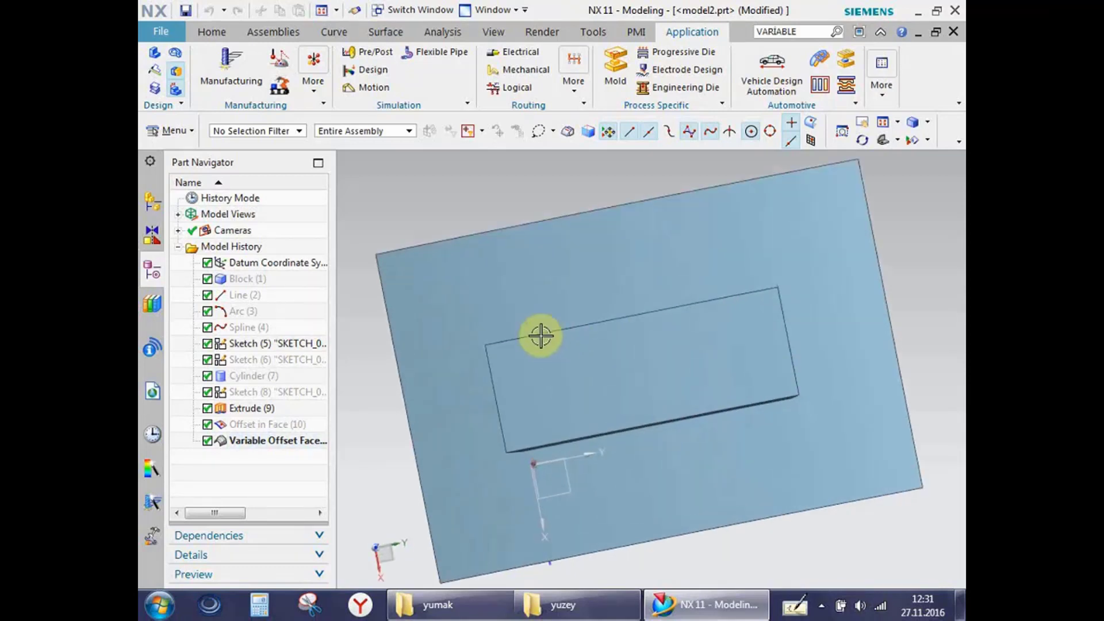
key("F8")
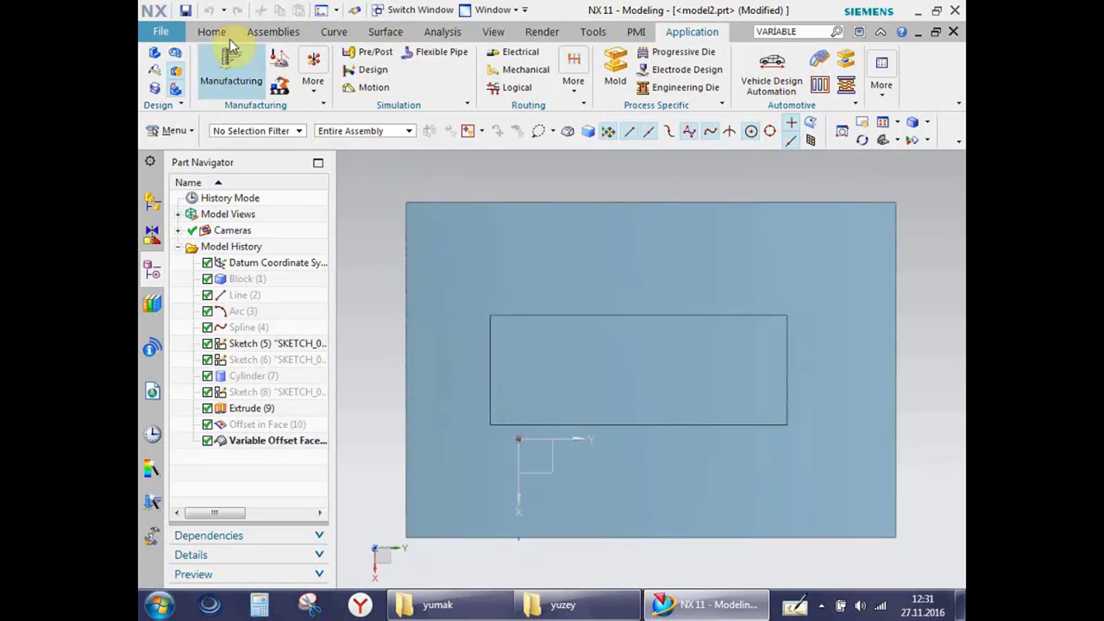
left_click(211, 31)
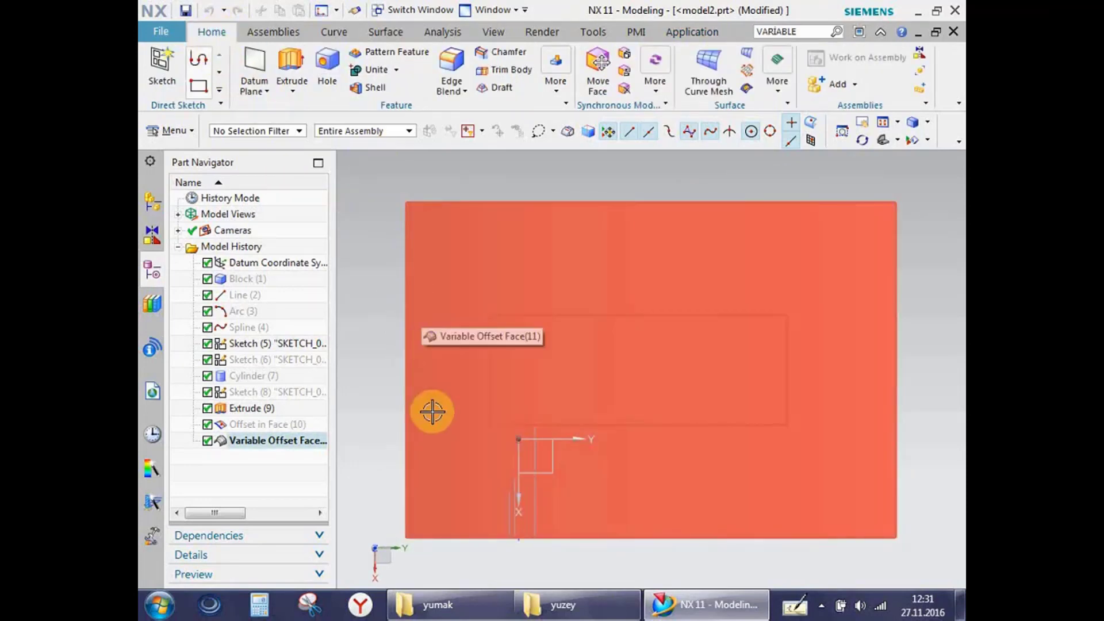
mouse_move(434, 411)
middle_mouse_down()
mouse_move(467, 317)
mouse_move(500, 436)
mouse_move(509, 224)
middle_mouse_up()
key("F8")
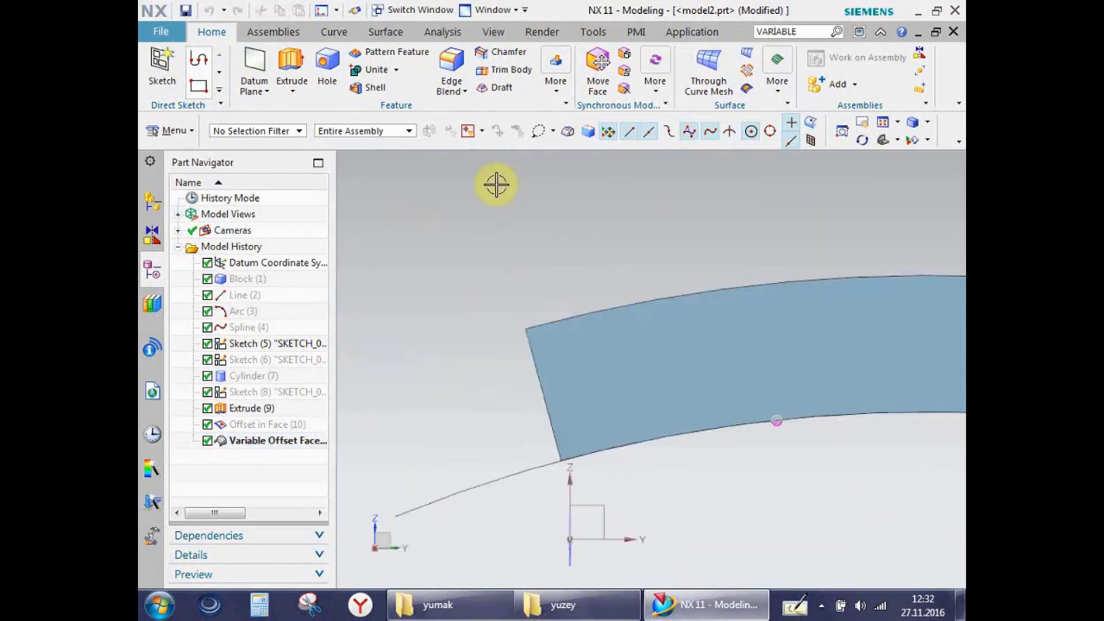
left_click(344, 31)
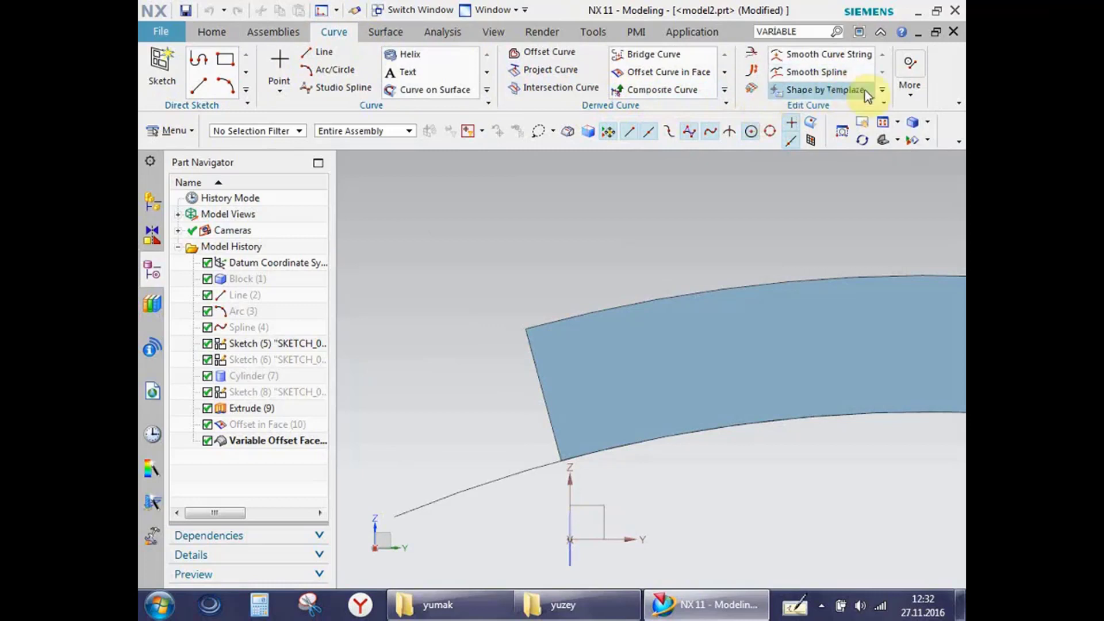
left_click(900, 97)
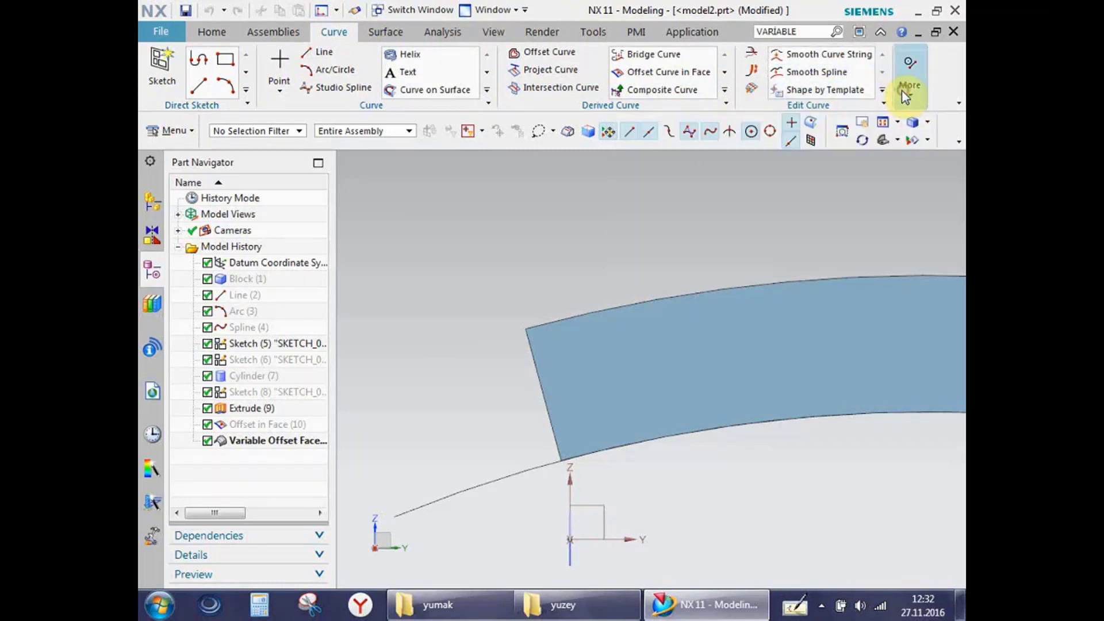
left_click(905, 92)
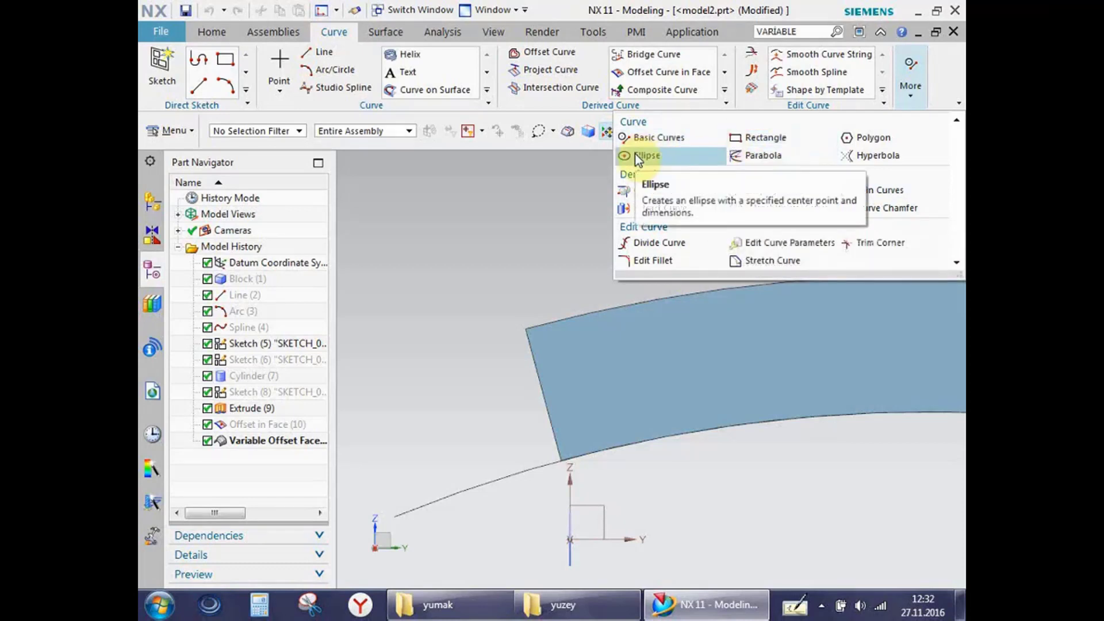
left_click(521, 241)
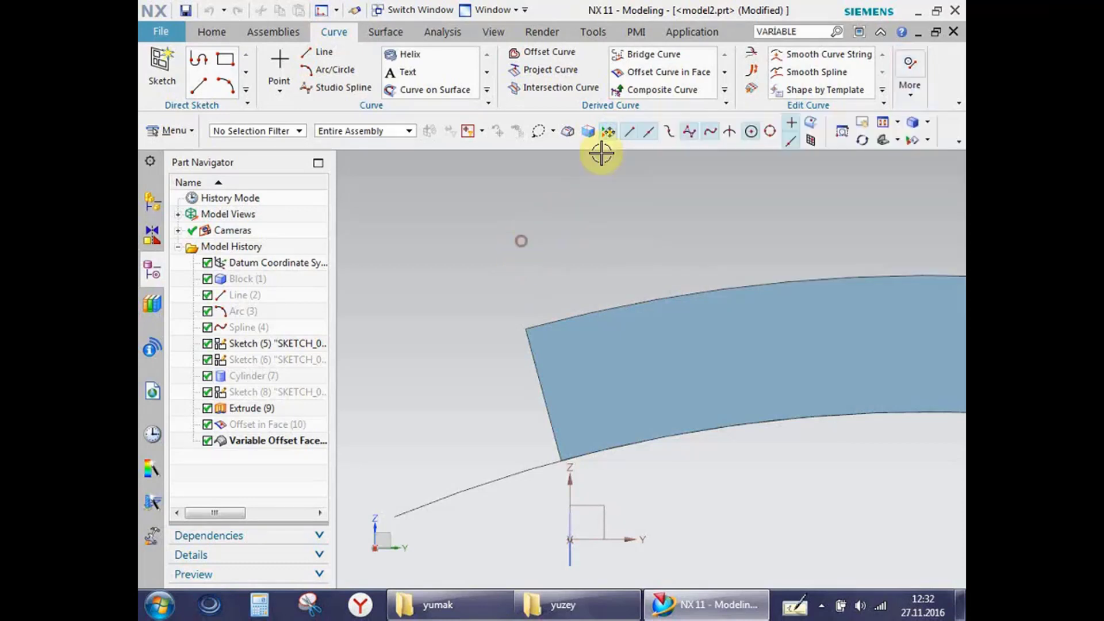
left_click(725, 91)
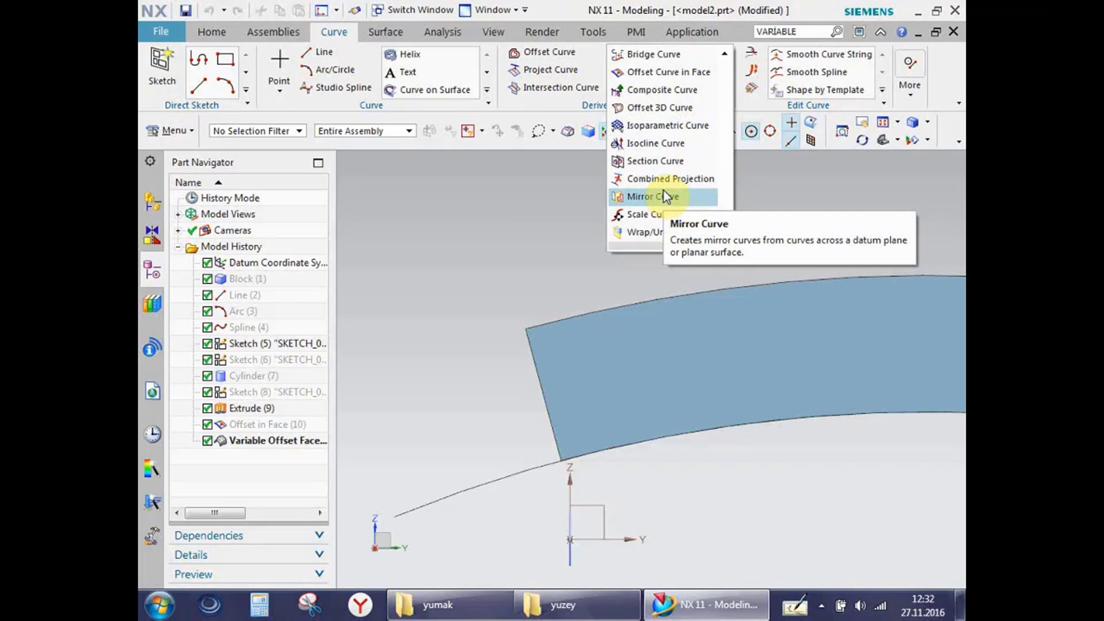
left_click(536, 221)
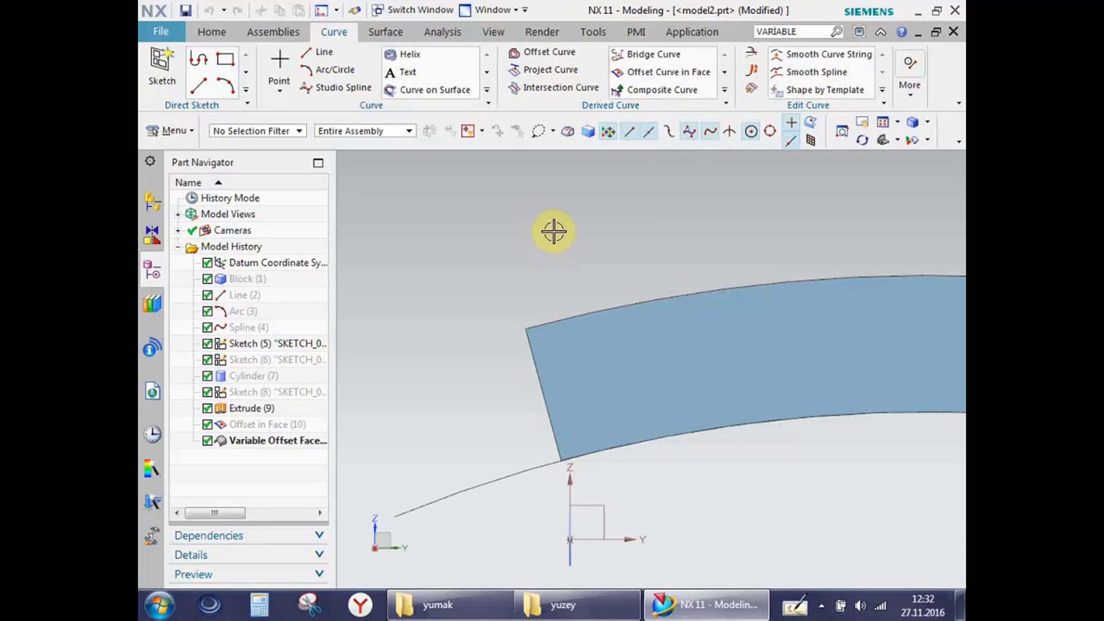
- Orbit and briefly toggle a section view to inspect the raised block
middle_click_drag(557, 224, 615, 420)
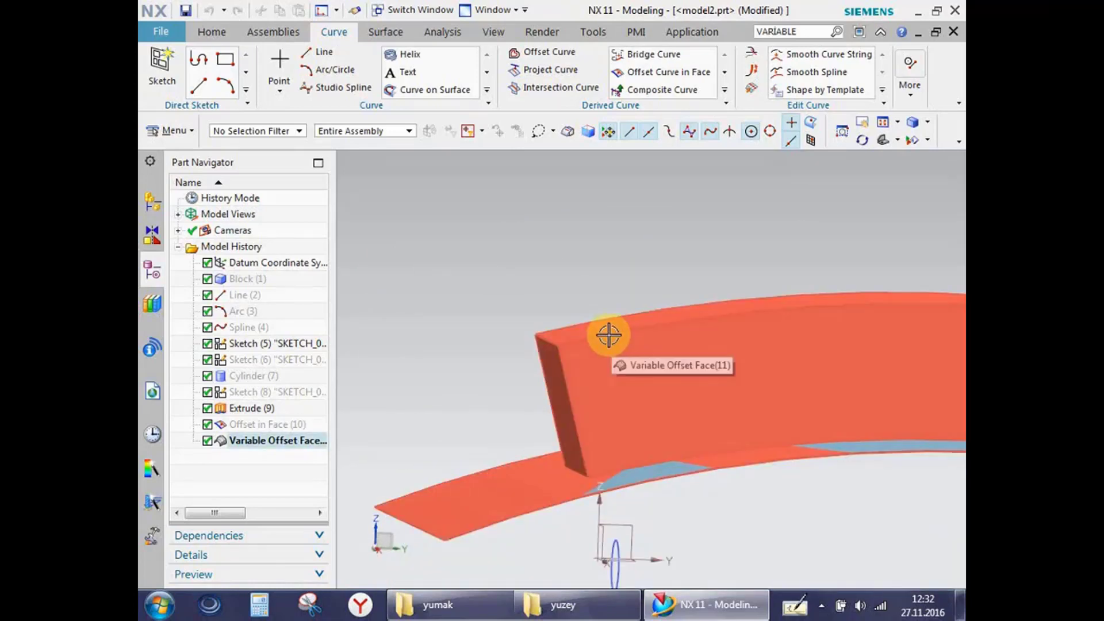
key("ctrl+h")
key("Escape")
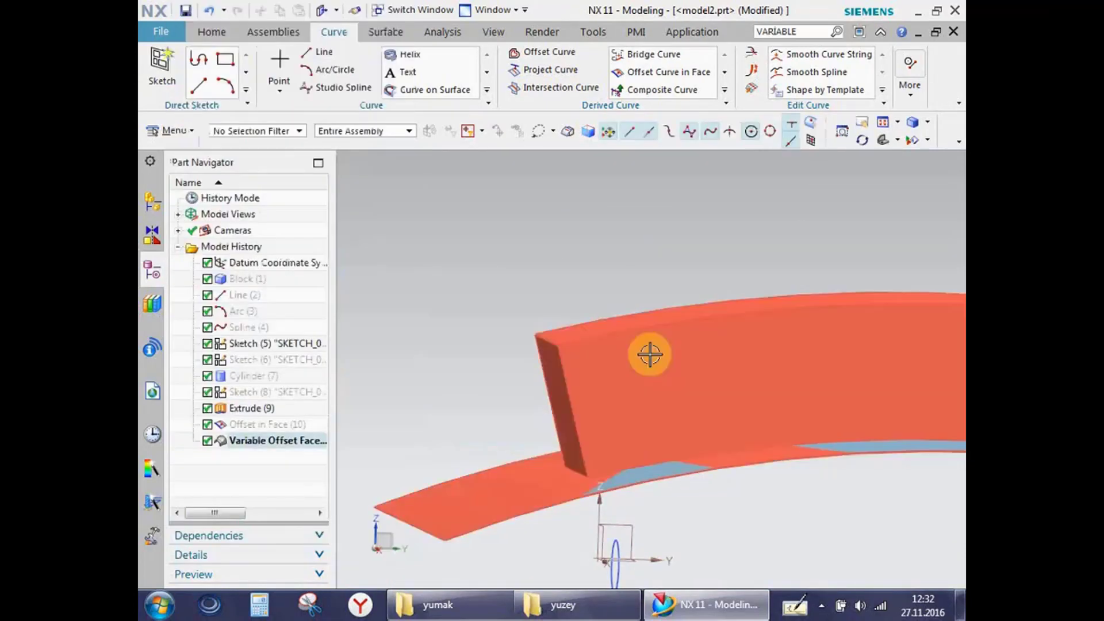
mouse_move(648, 355)
middle_mouse_down()
mouse_move(596, 377)
mouse_move(603, 406)
mouse_move(631, 283)
middle_mouse_up()
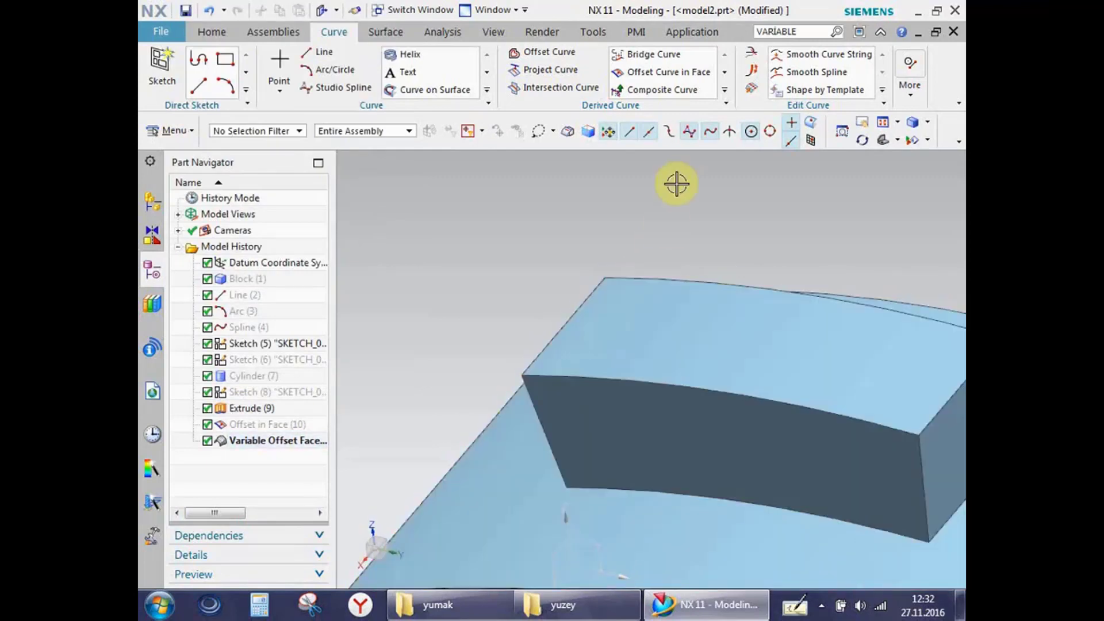
- Suppress the raised block extrude feature, rolling the model back to Cylinder (7)
left_click(661, 96)
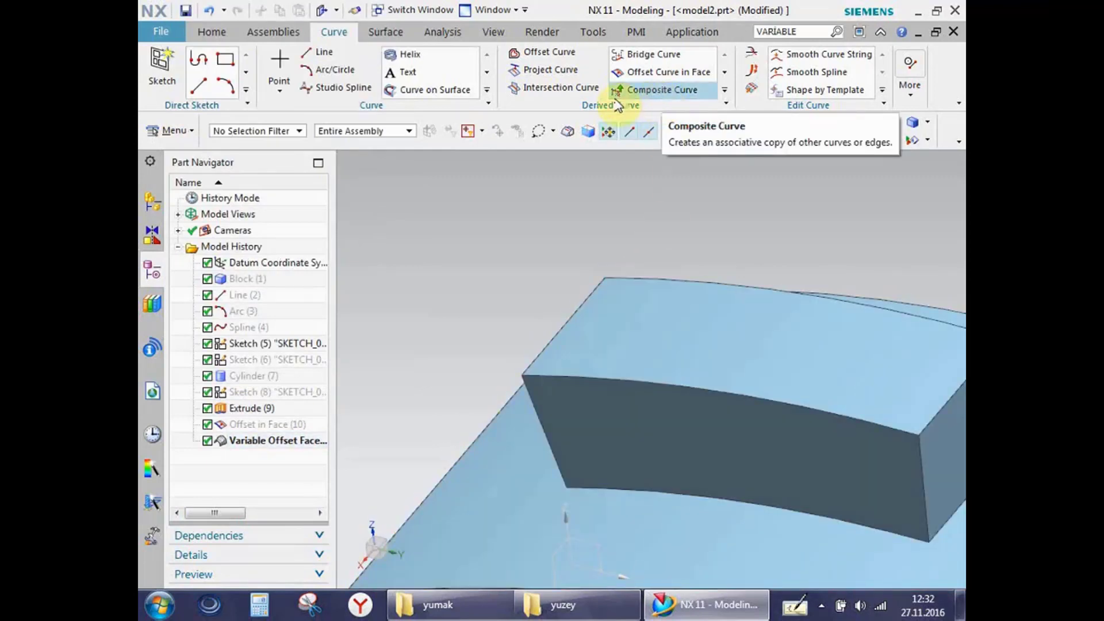
left_click(212, 34)
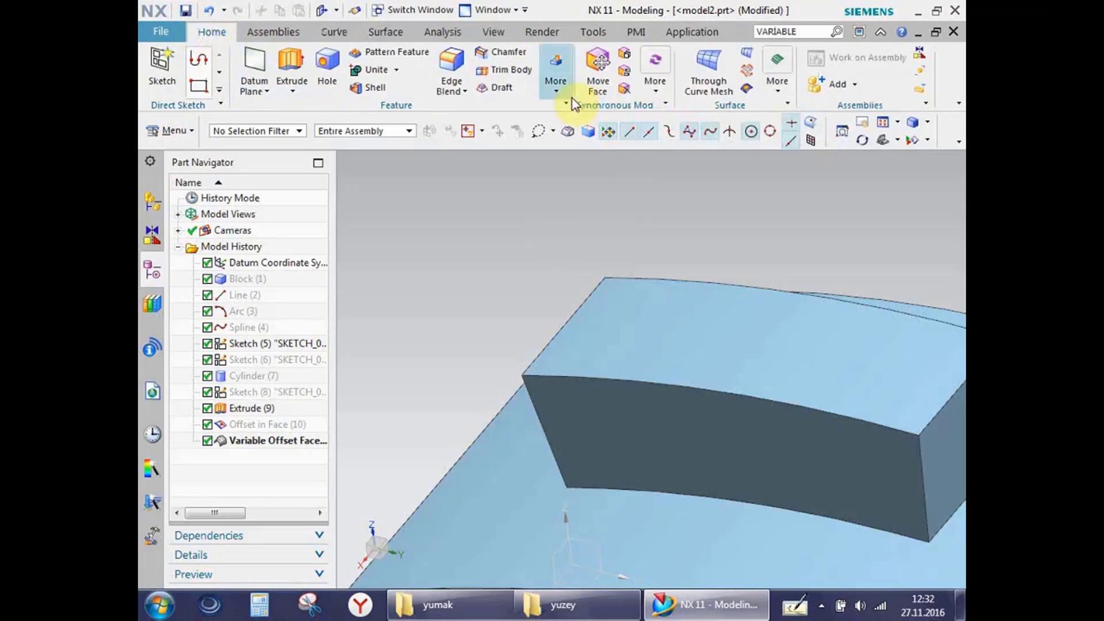
left_click(556, 87)
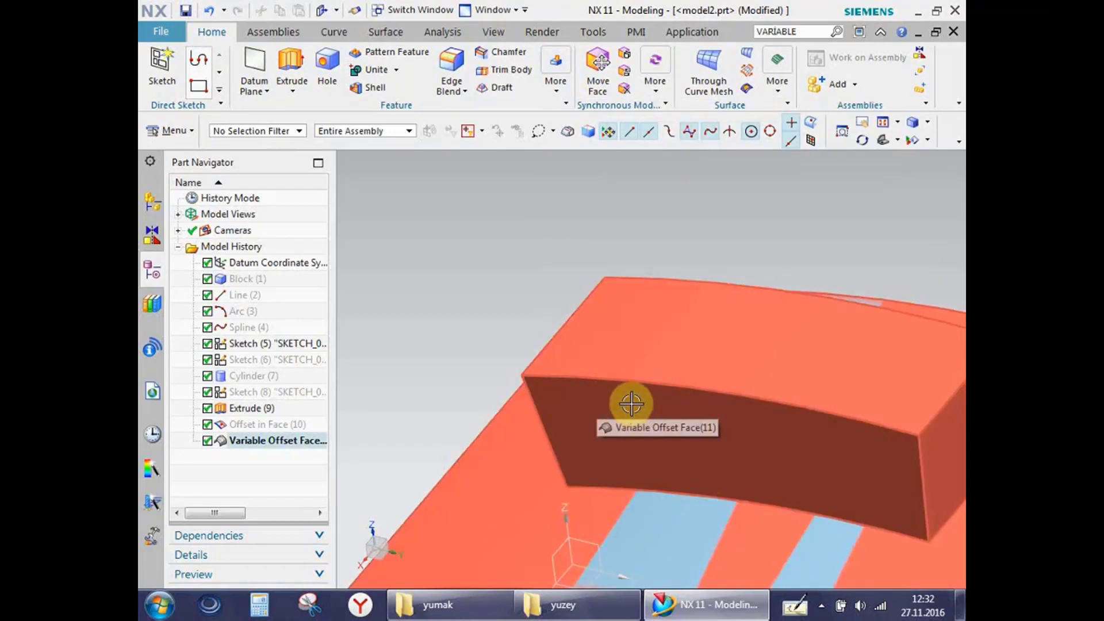
left_click(618, 442)
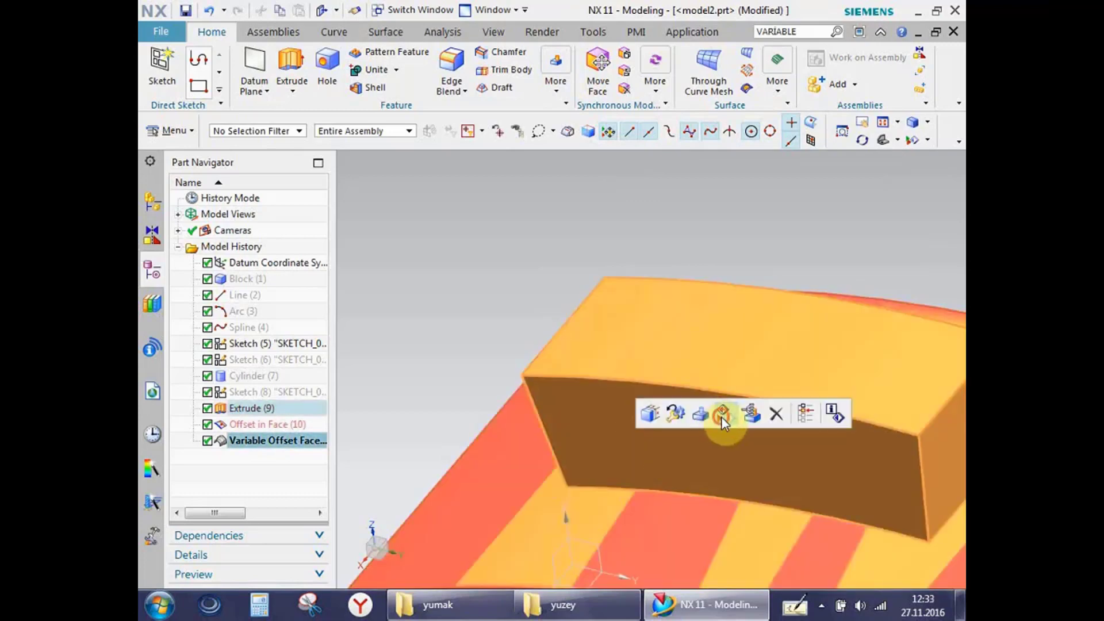
left_click(721, 416)
- Hide every body except the cylinder and orbit to view it from the side
left_click(686, 463)
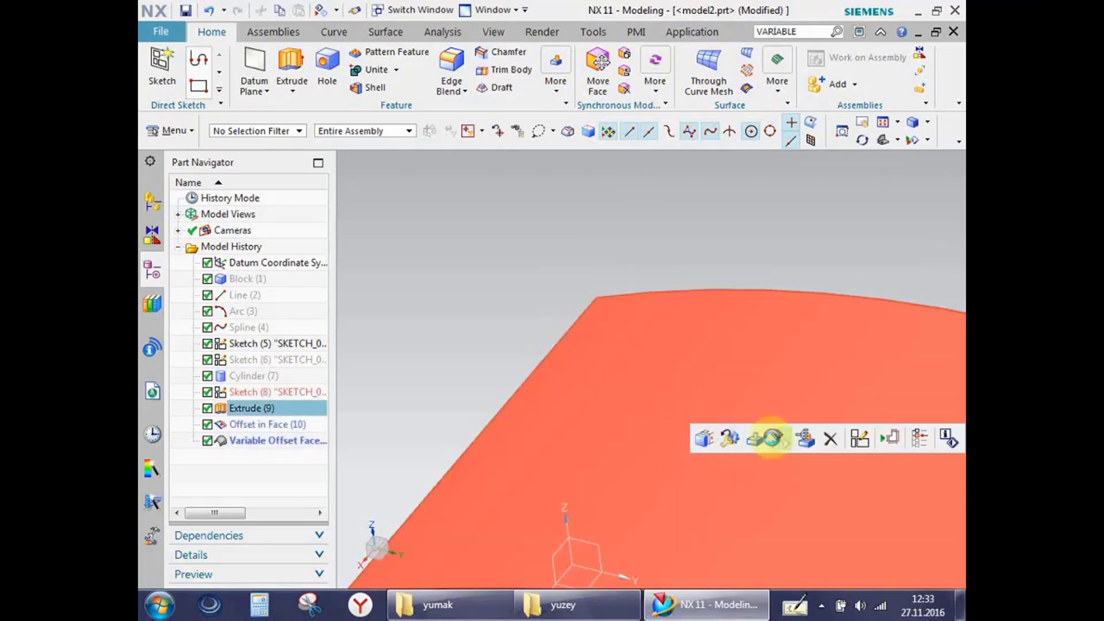
left_click(772, 439)
key("ctrl+shift+k")
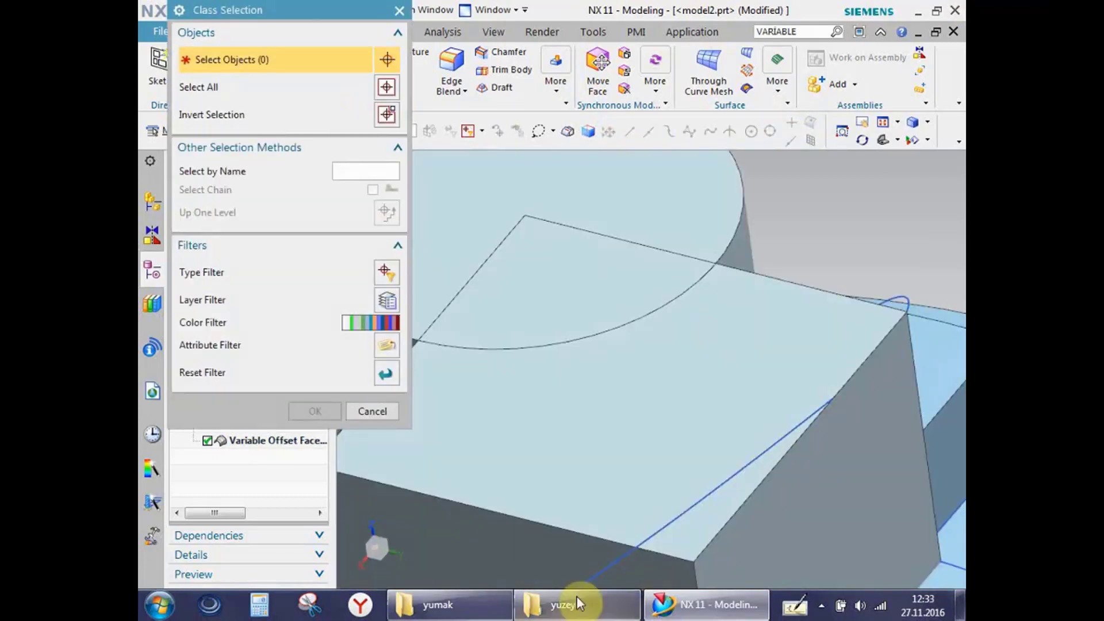
scroll(637, 410, "down", 5)
middle_click_drag(697, 439, 749, 441)
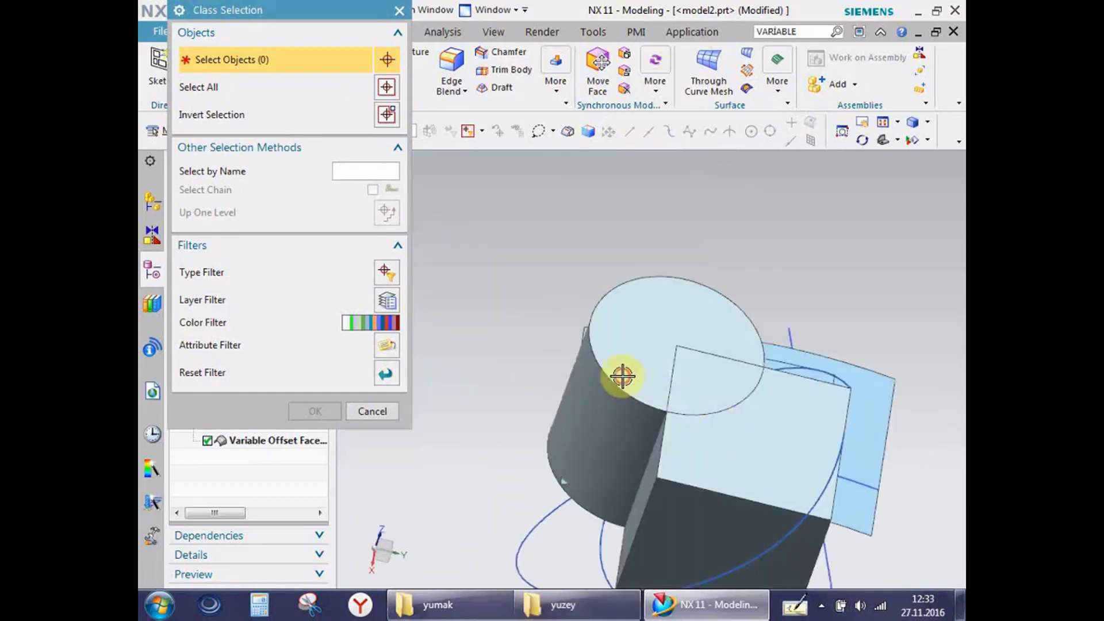
key("Escape")
mouse_move(533, 419)
middle_mouse_down()
mouse_move(527, 374)
mouse_move(406, 353)
mouse_move(420, 345)
middle_mouse_up()
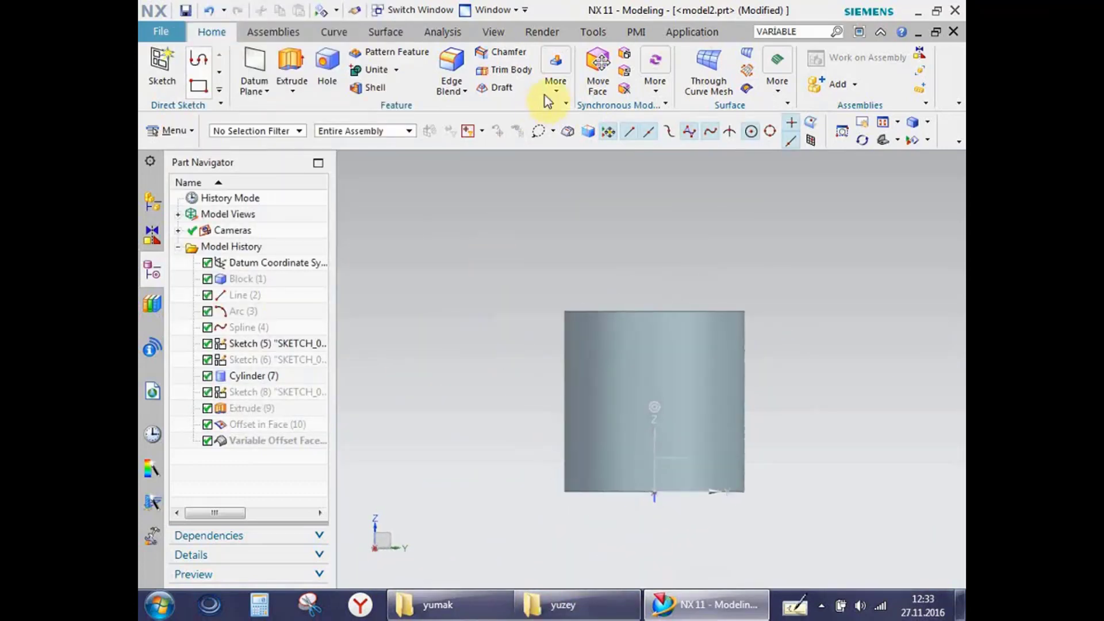
- Extract the cylinder's two circular edges as Composite Curve (12)
left_click(556, 87)
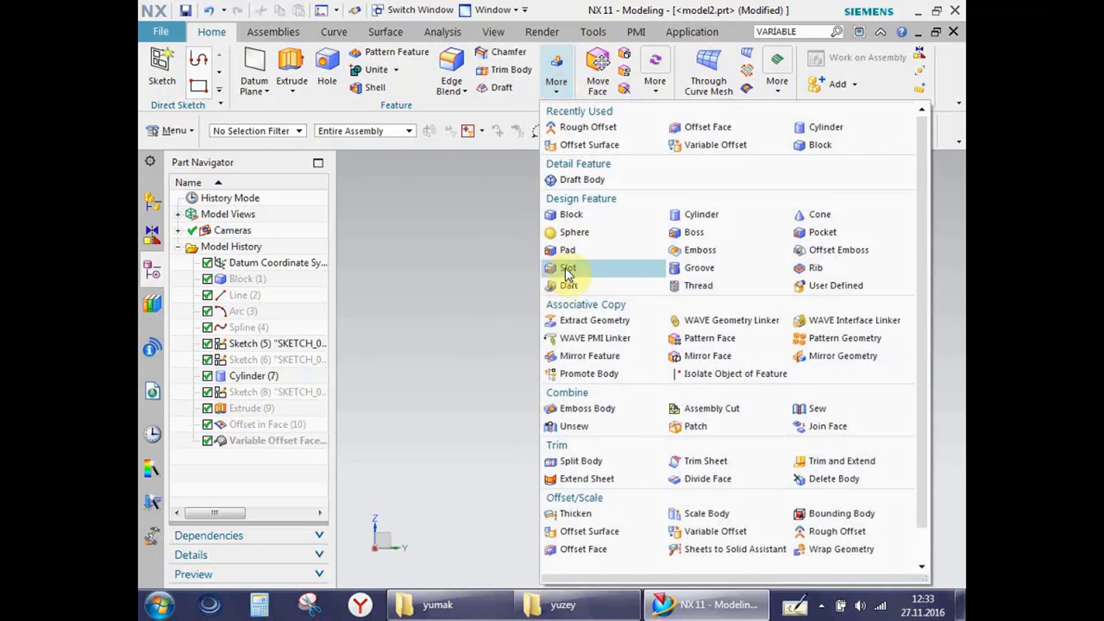
left_click(618, 329)
mouse_move(589, 298)
middle_mouse_down()
mouse_move(614, 320)
mouse_move(671, 315)
middle_mouse_up()
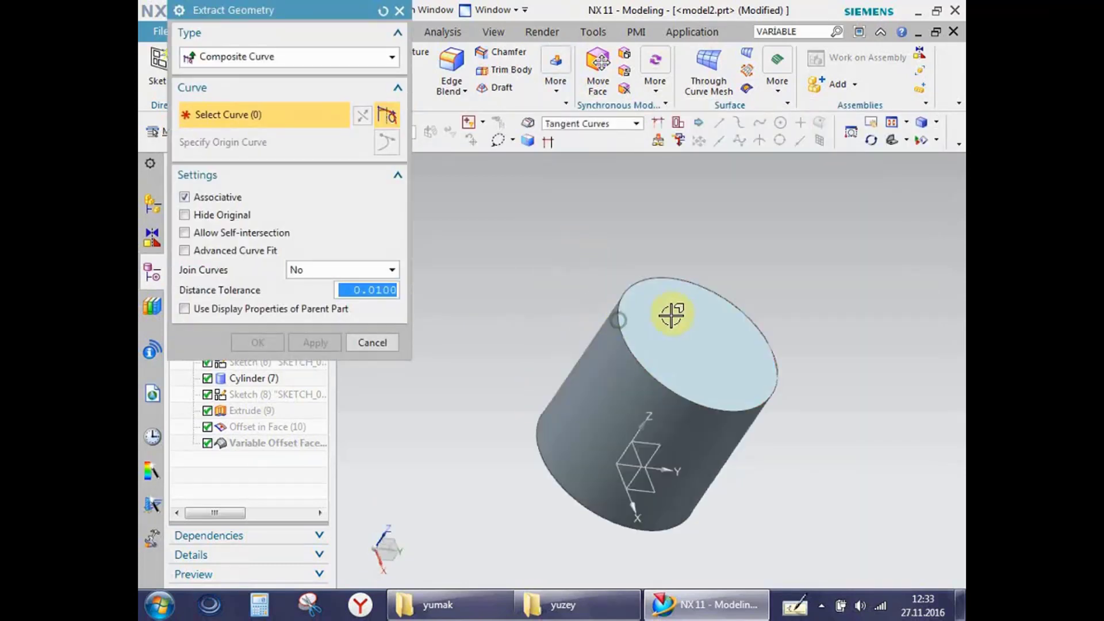
mouse_move(603, 362)
middle_mouse_down()
mouse_move(690, 353)
mouse_move(676, 373)
mouse_move(680, 313)
mouse_move(705, 308)
middle_mouse_up()
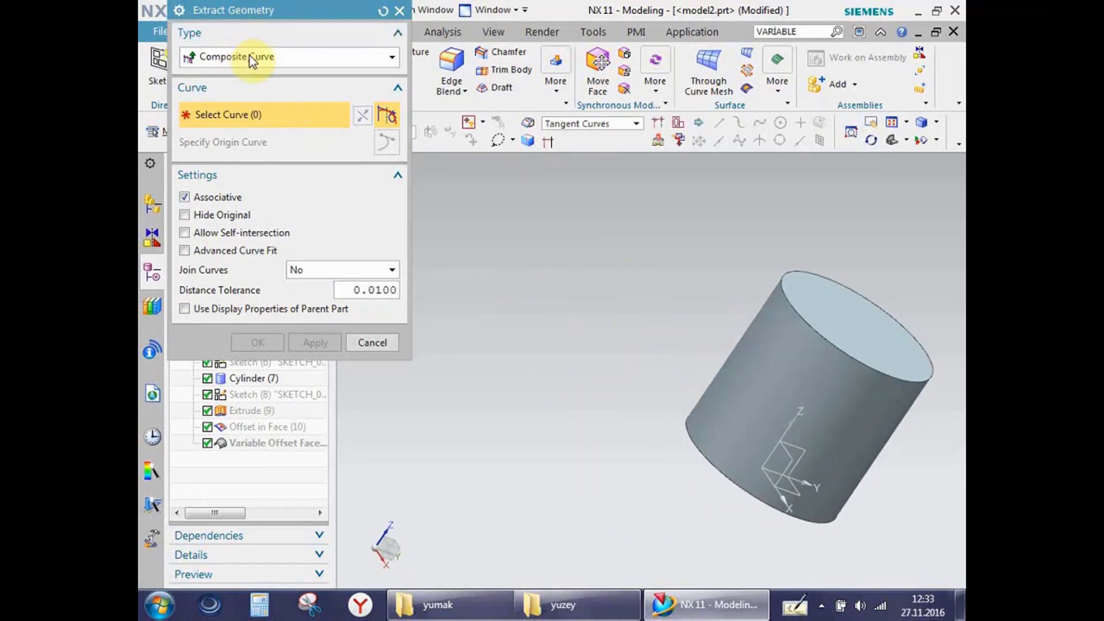
left_click(777, 280)
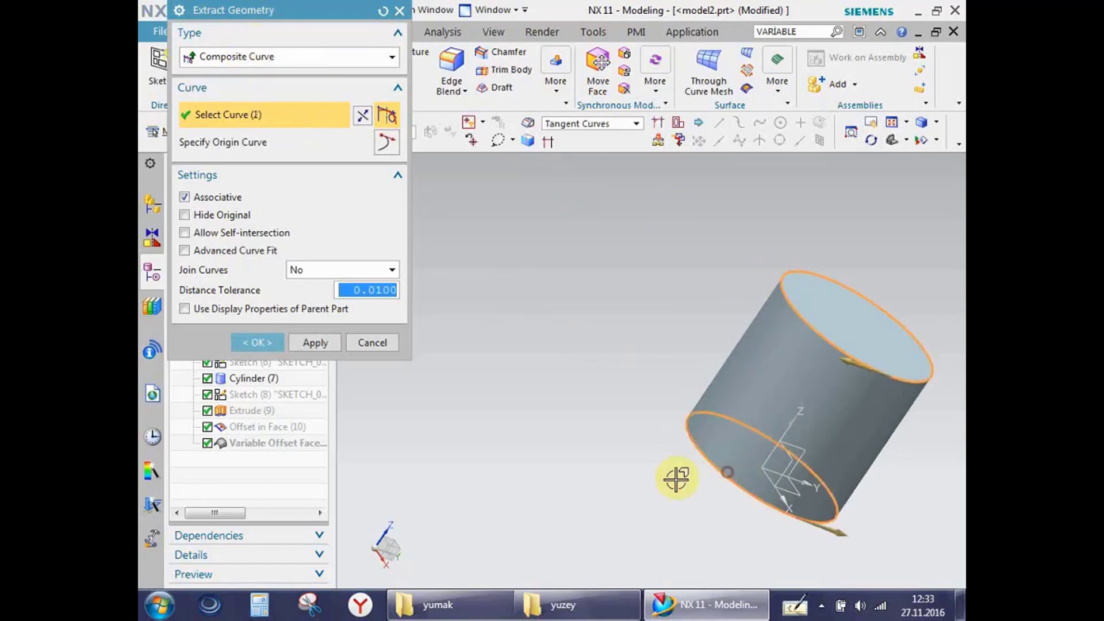
left_click(315, 342)
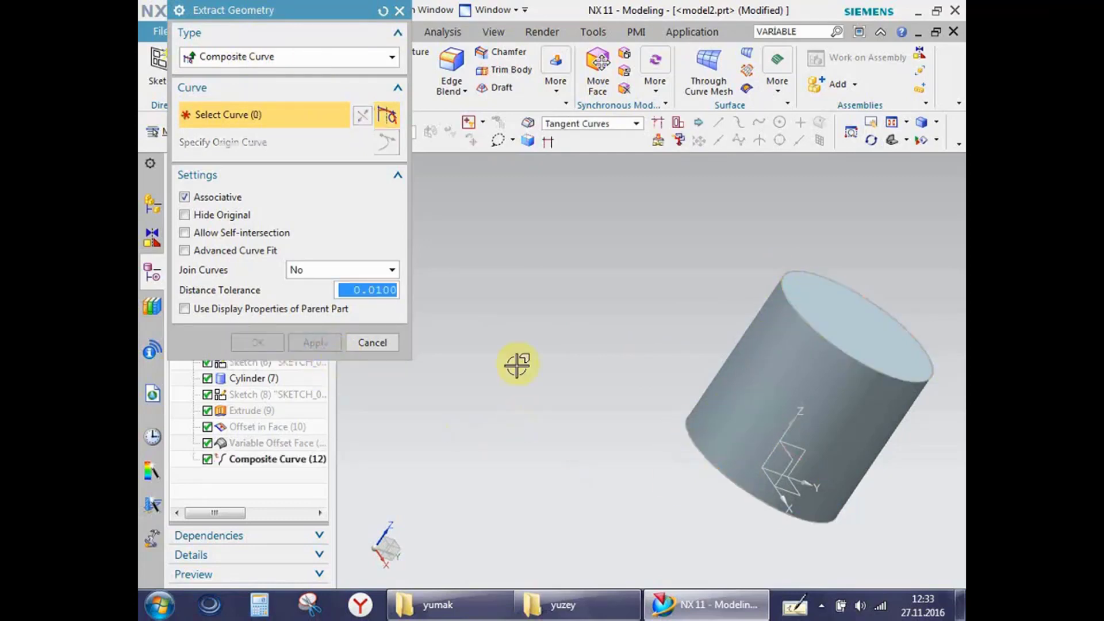
- Hide the cylinder to inspect the two extracted circles, then restore it
left_click(355, 348)
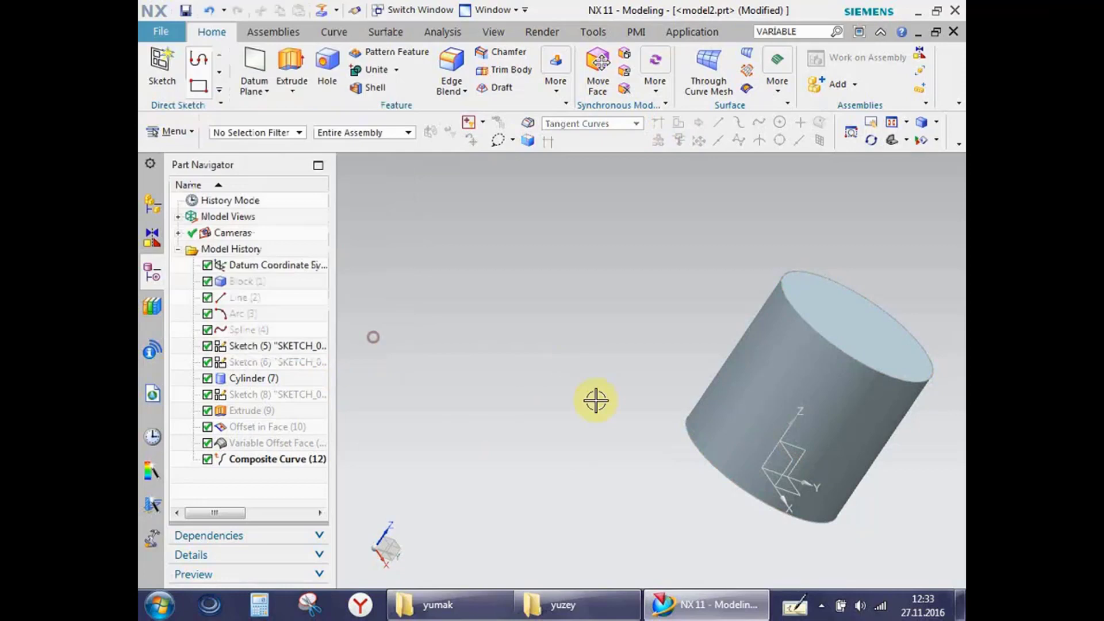
left_click(771, 382)
left_click(841, 359)
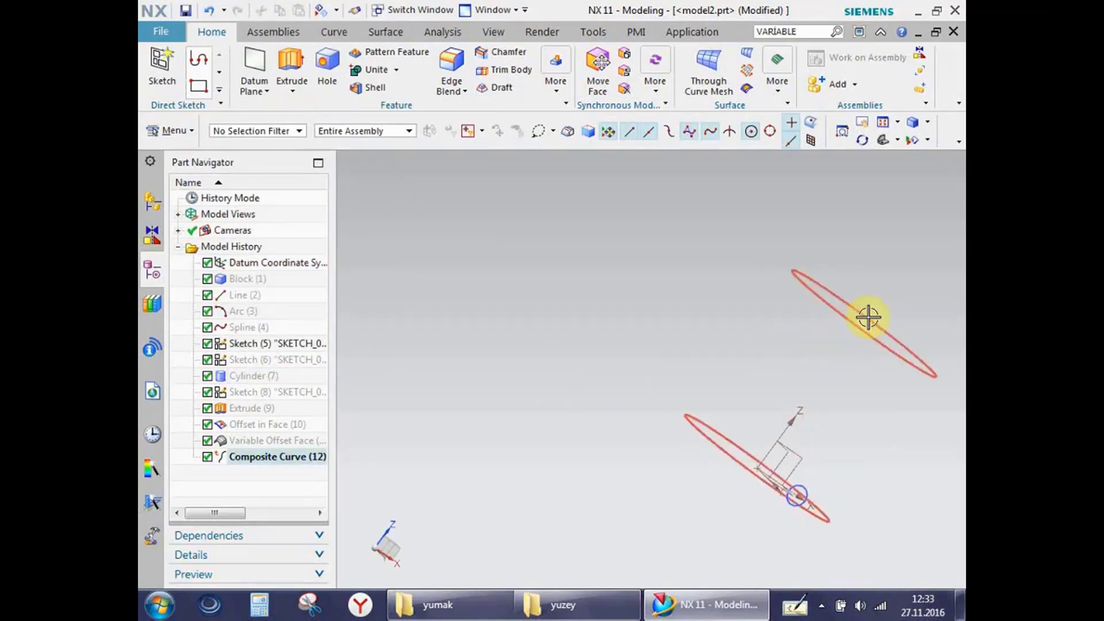
middle_click_drag(808, 340, 787, 371)
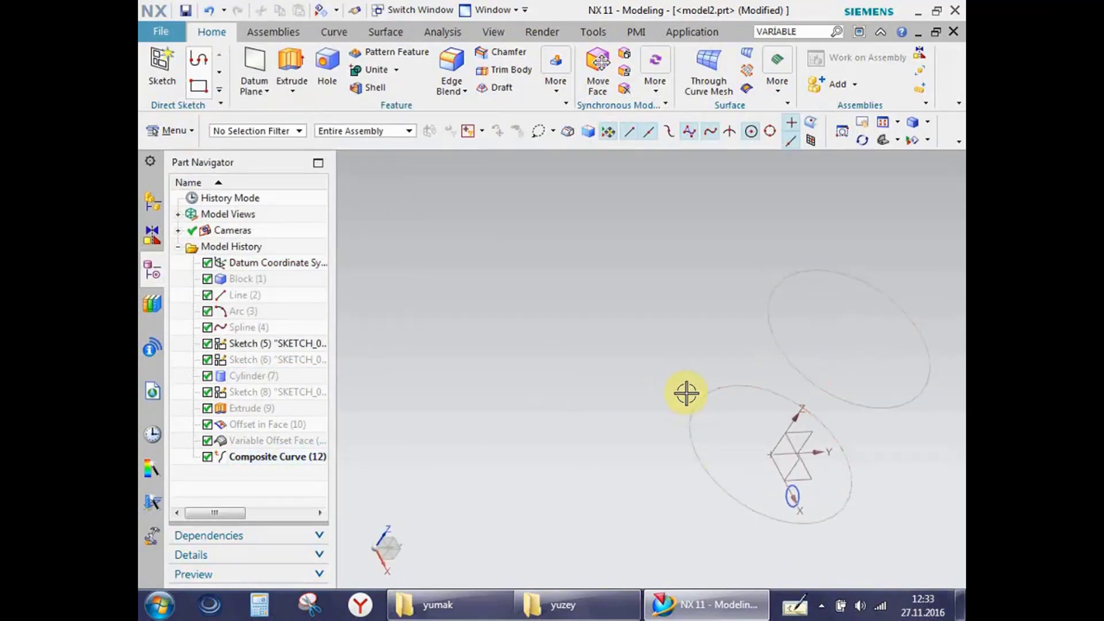
key("ctrl+z")
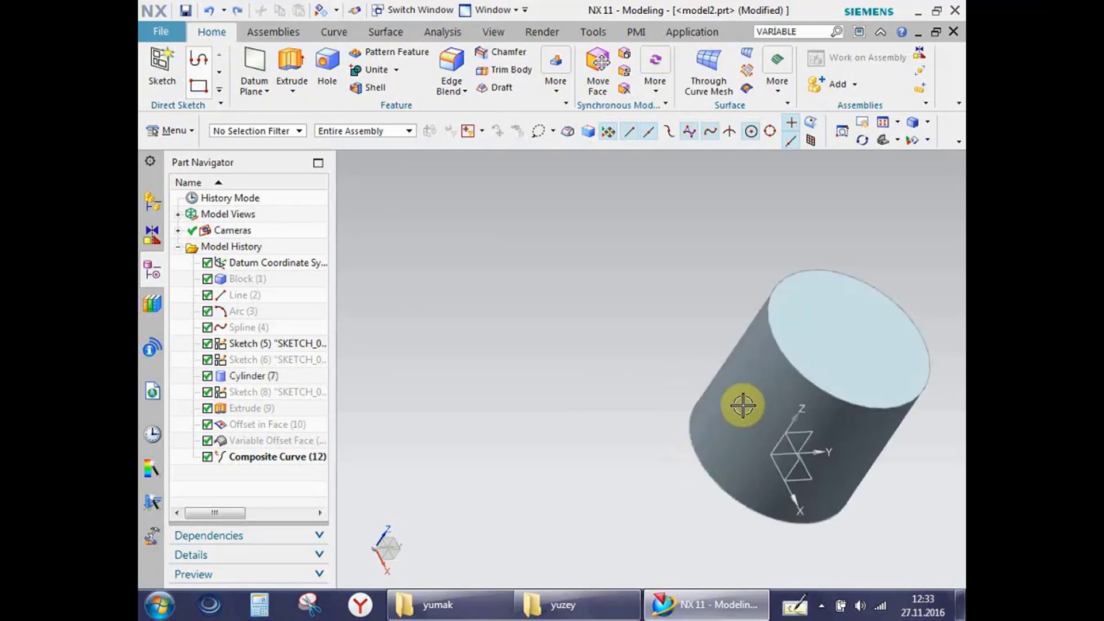
left_click(555, 77)
- Try the Datum type, then extract the cylinder face as Extracted Face (13)
left_click(568, 129)
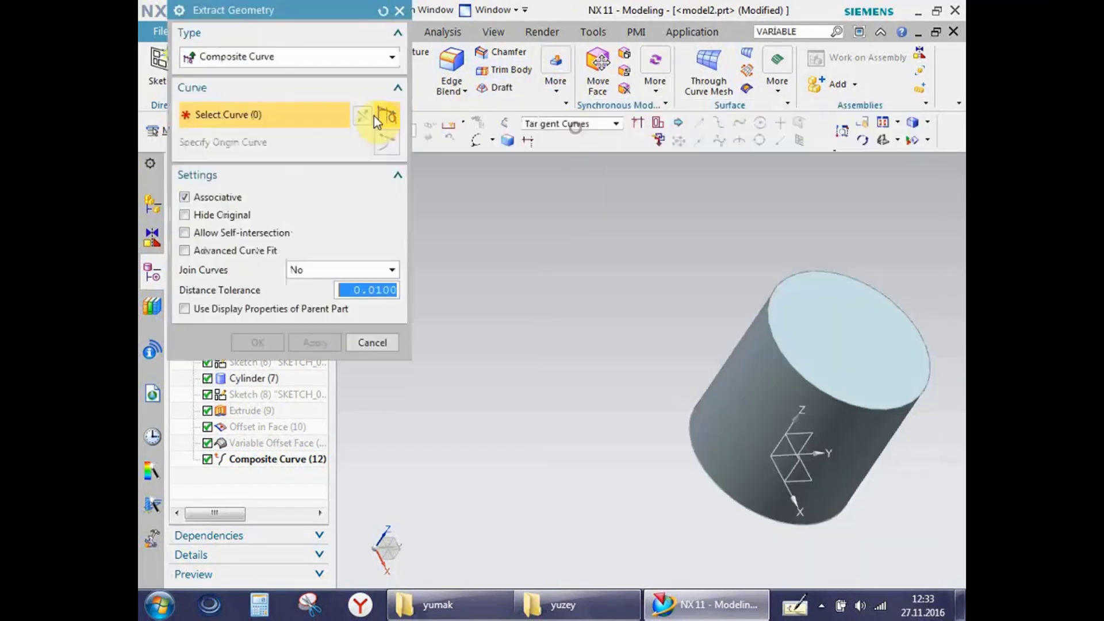
left_click(265, 62)
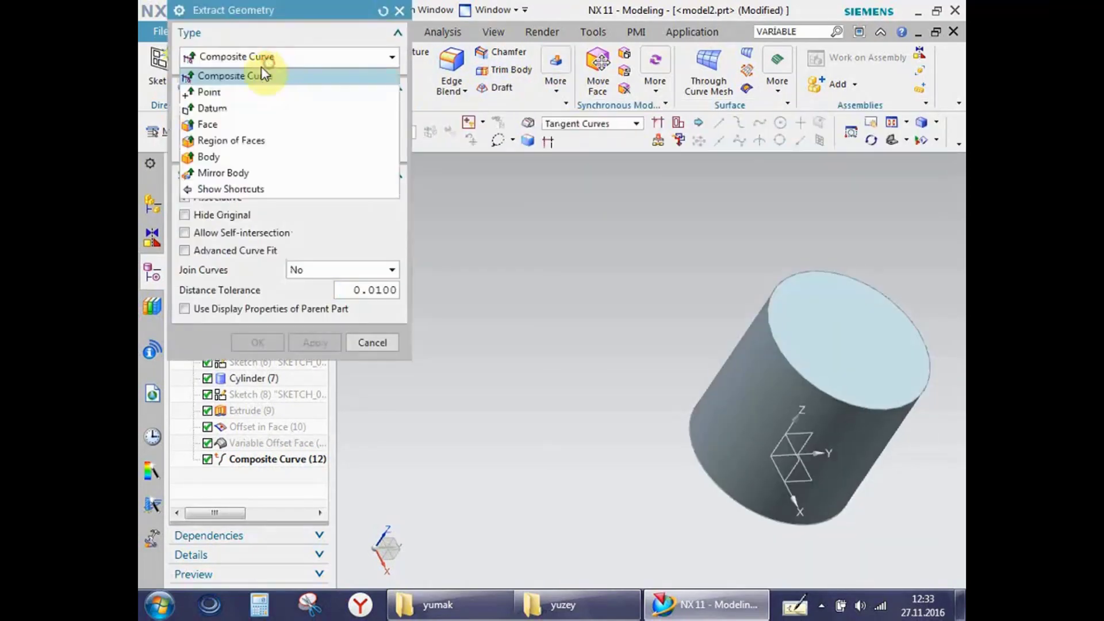
left_click(212, 108)
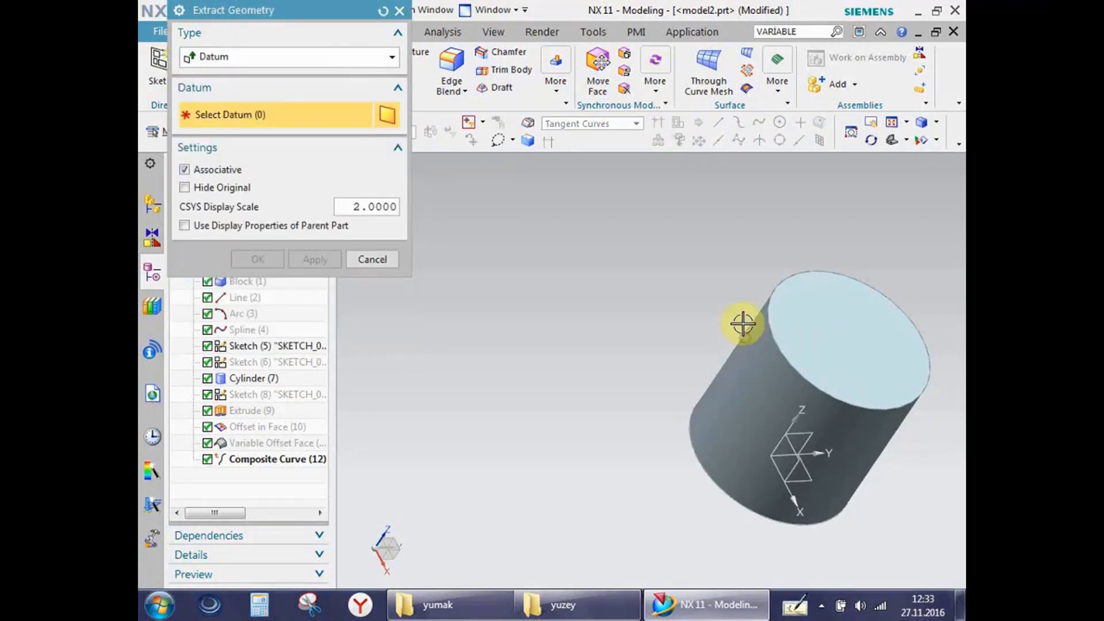
left_click(715, 567)
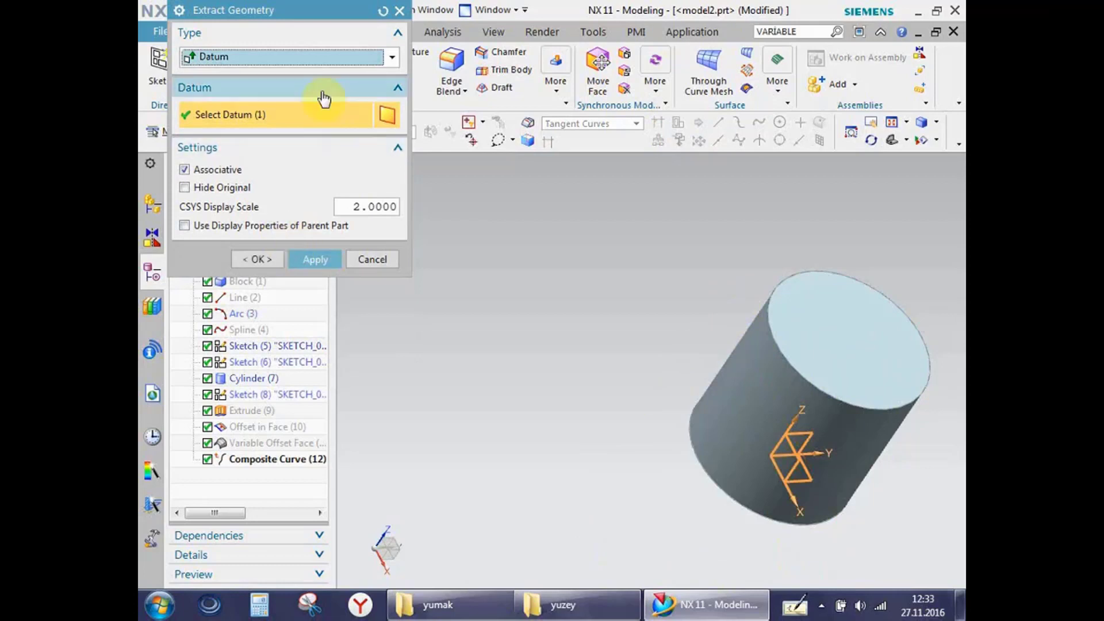
left_click(320, 56)
left_click(213, 128)
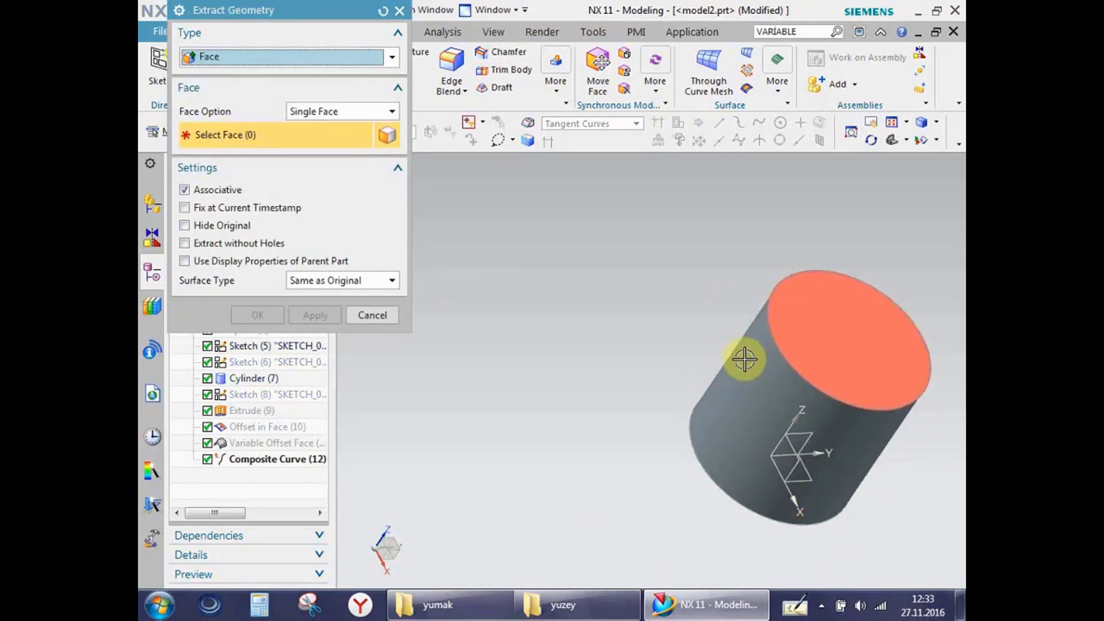
left_click(719, 368)
left_click(254, 315)
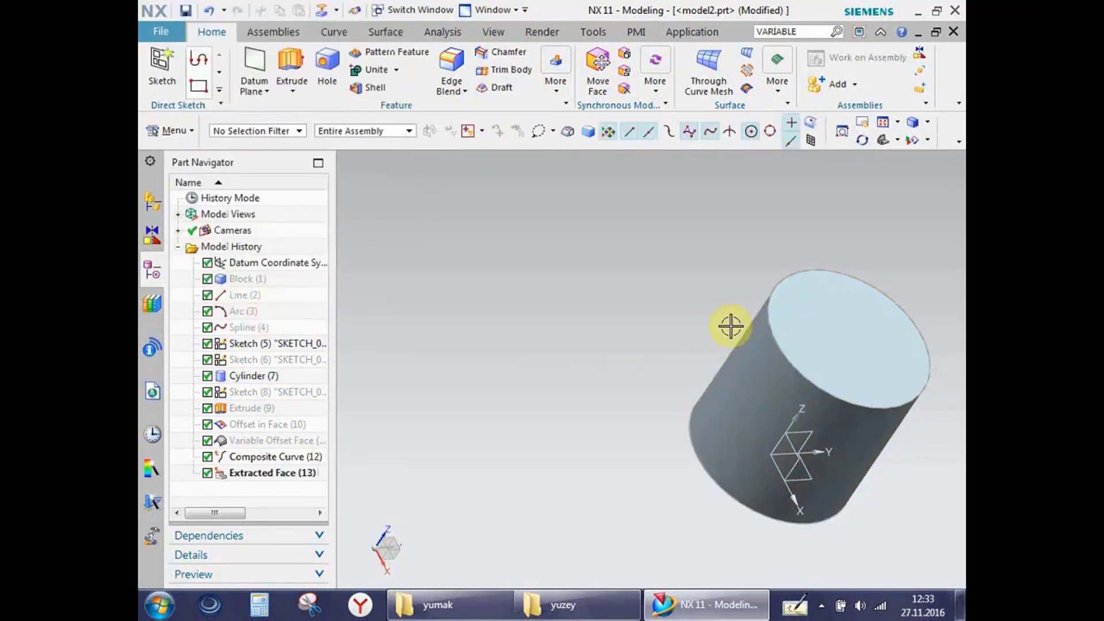
- Hide the solid cylinder with Ctrl+B and orbit around the open-ended extracted sheet
left_click(806, 336)
key("ctrl+b")
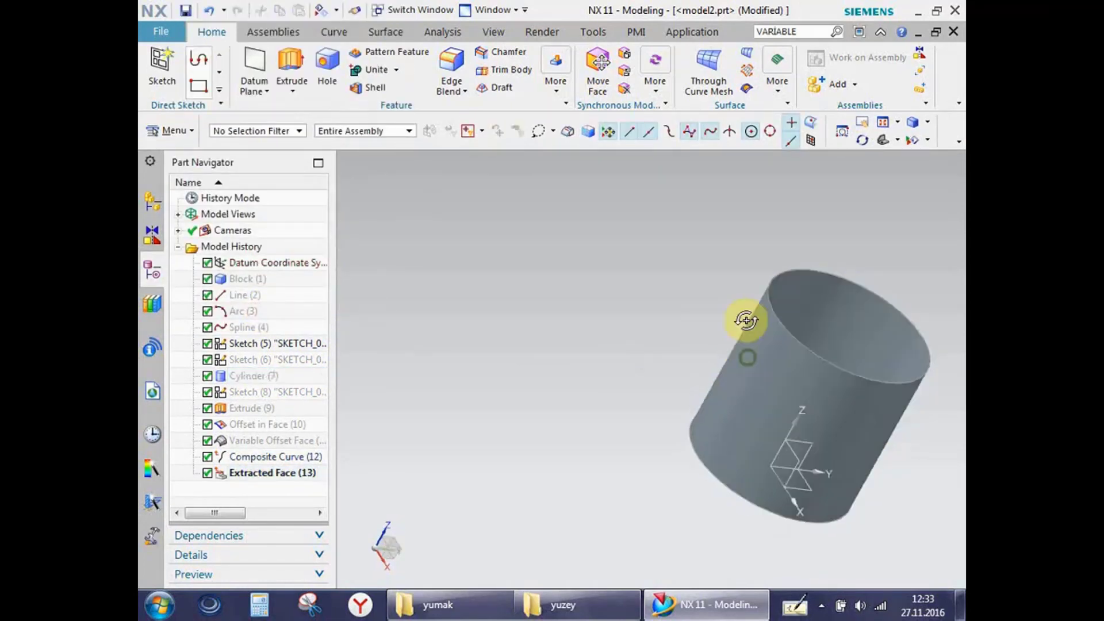
mouse_move(609, 232)
middle_mouse_down()
mouse_move(684, 318)
mouse_move(647, 229)
middle_mouse_up()
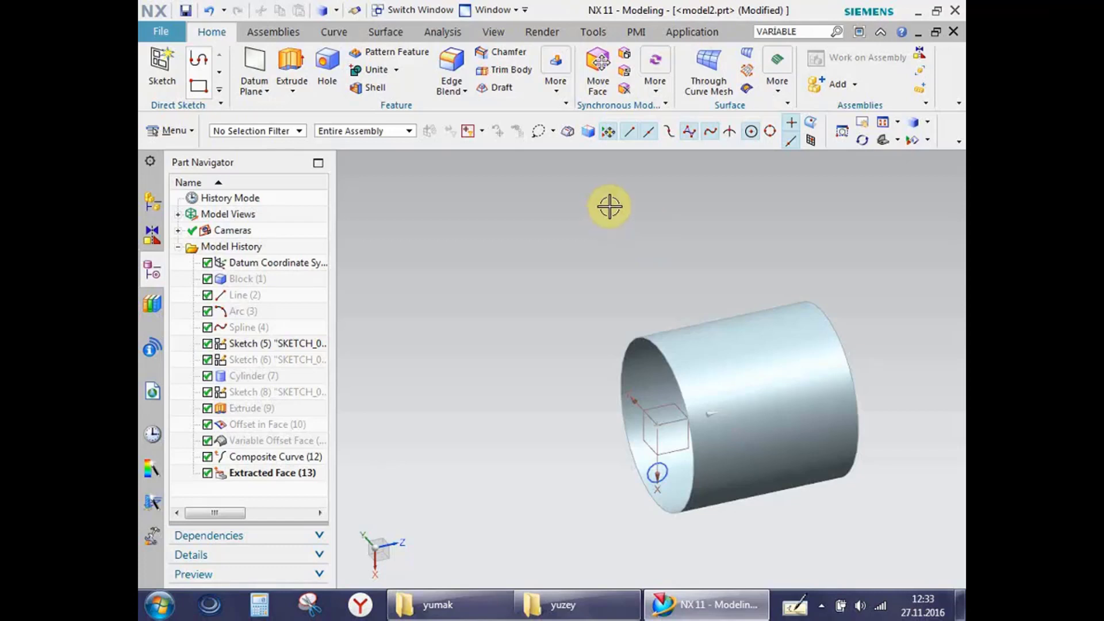
middle_click_drag(741, 310, 684, 369)
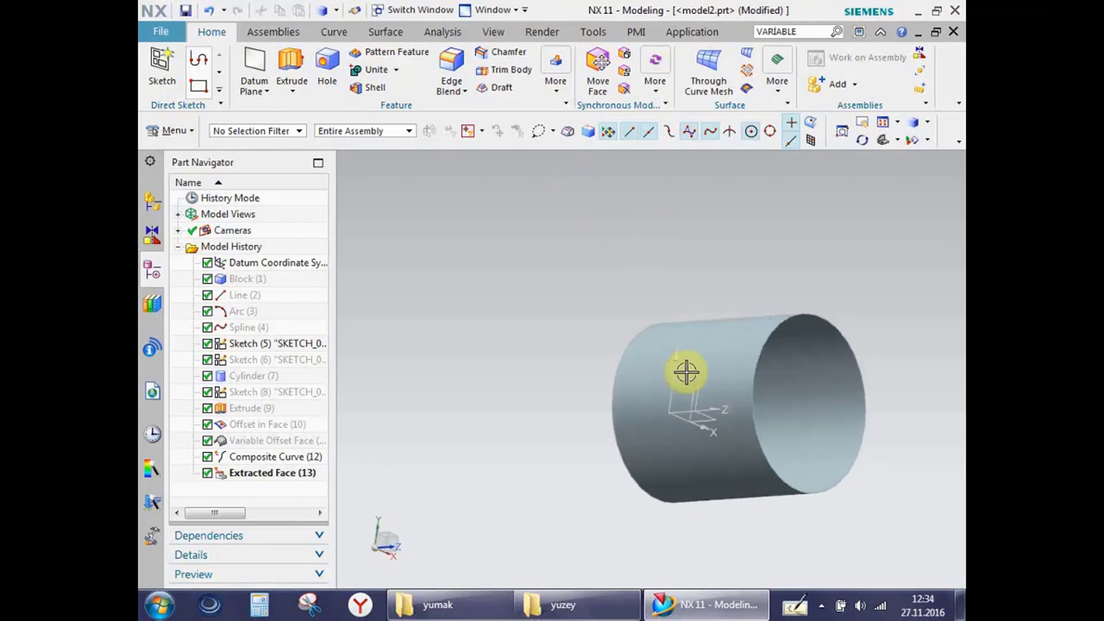
mouse_move(729, 261)
middle_mouse_down()
mouse_move(655, 246)
mouse_move(700, 254)
mouse_move(604, 271)
mouse_move(424, 249)
mouse_move(567, 285)
mouse_move(525, 216)
middle_mouse_up()
- Browse the More feature gallery twice and dismiss it, viewing the upright sheet
left_click(555, 69)
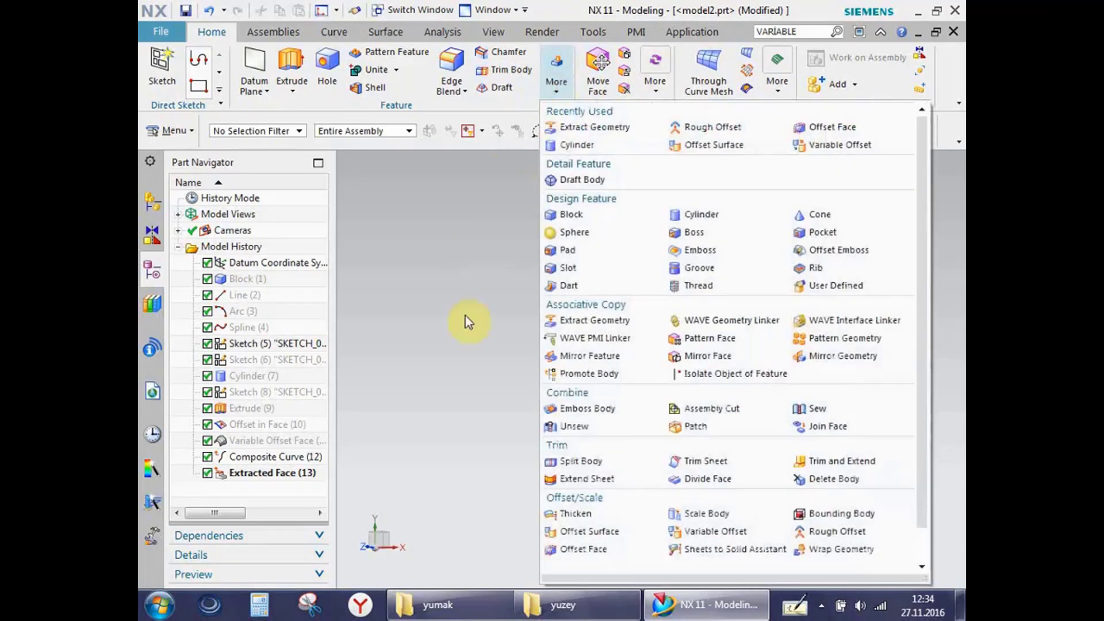
mouse_move(471, 323)
middle_mouse_down()
mouse_move(402, 316)
mouse_move(510, 327)
mouse_move(569, 410)
mouse_move(461, 383)
mouse_move(484, 347)
mouse_move(380, 288)
mouse_move(390, 276)
middle_mouse_up()
left_click(561, 88)
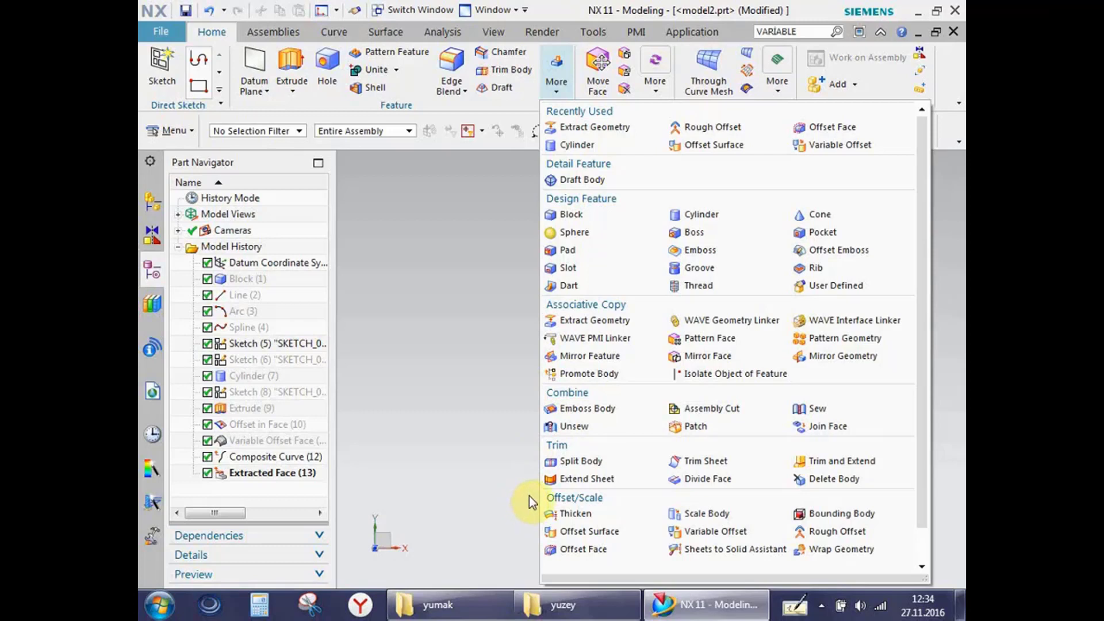
left_click(510, 455)
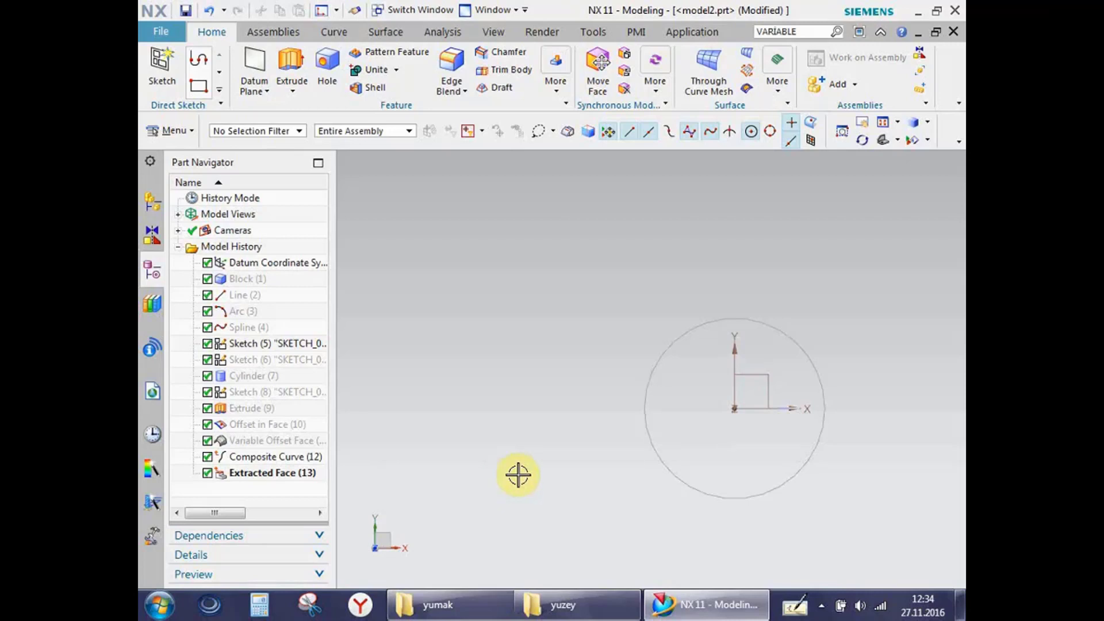
- Remove the Assemblies group from the Home ribbon
middle_click_drag(559, 465, 588, 498)
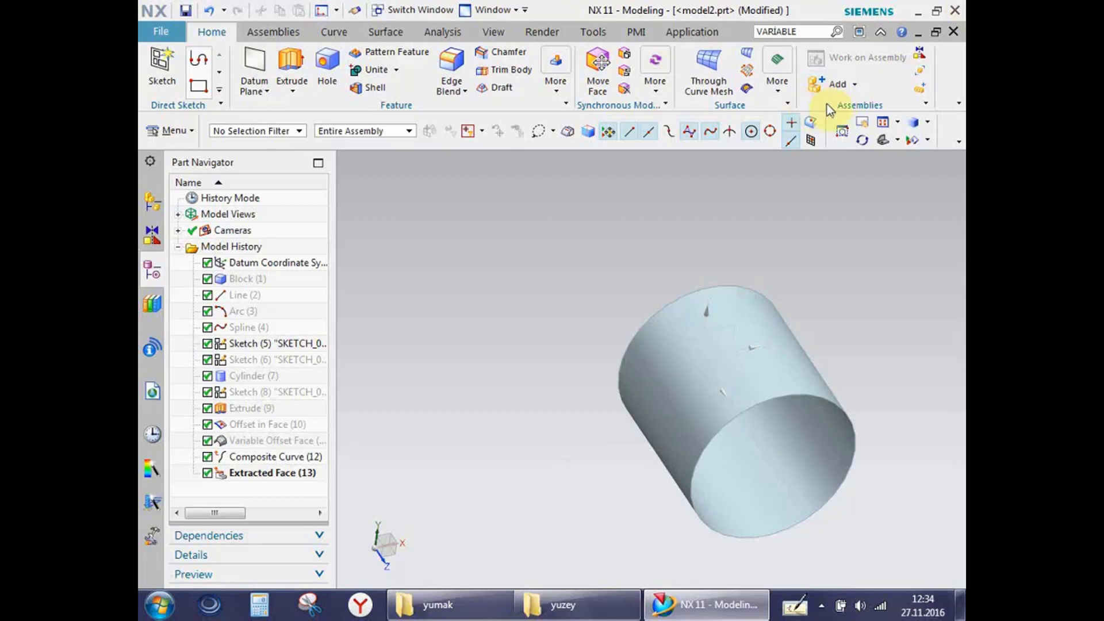
right_click(875, 118)
left_click(800, 160)
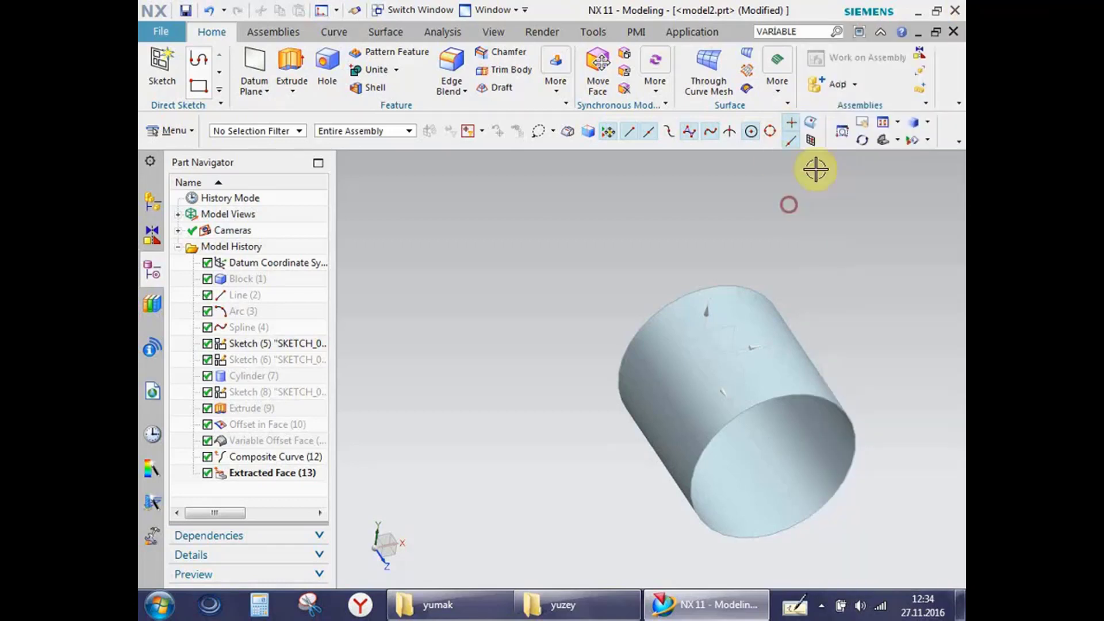
right_click(852, 109)
left_click(839, 137)
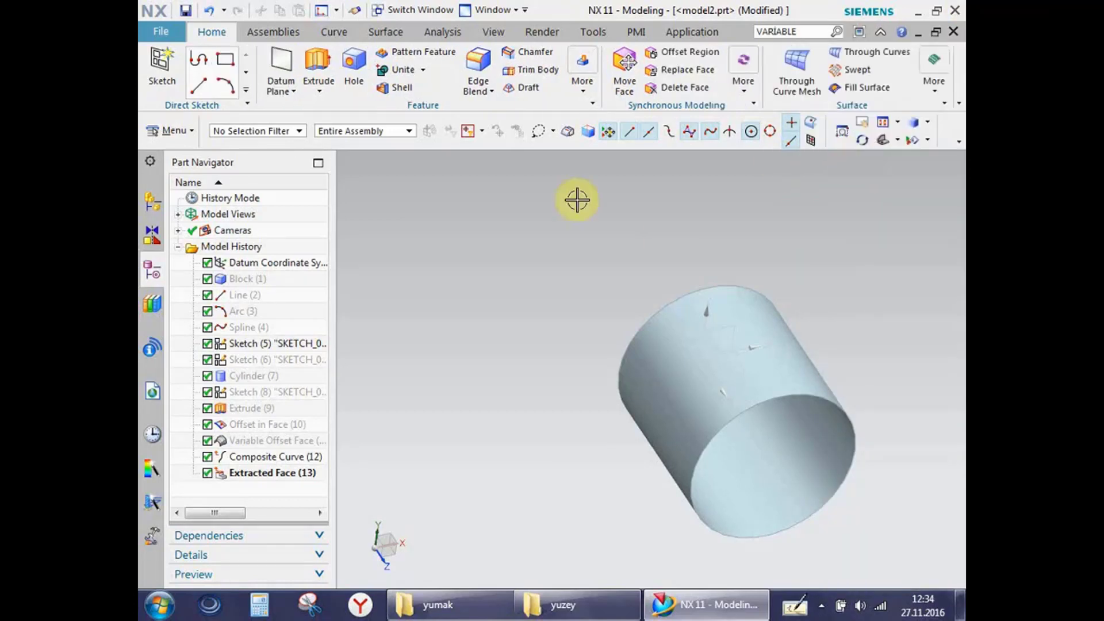
- Go to Top view, orbit to see the sheet's side, and show the feature More gallery
key("ctrl+alt+t")
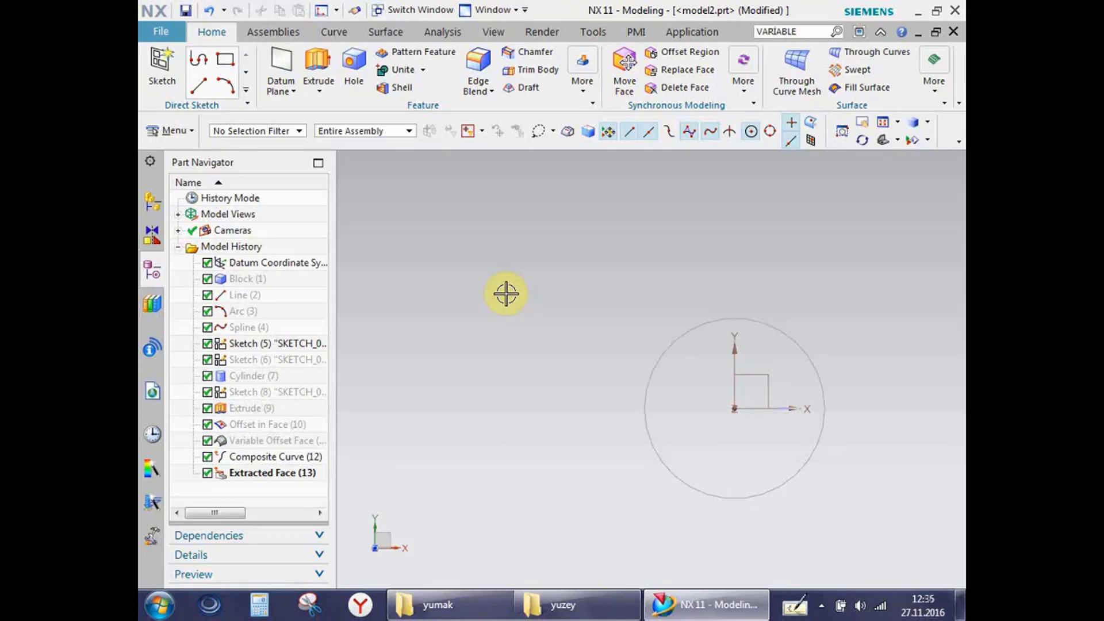
mouse_move(592, 303)
middle_mouse_down()
mouse_move(557, 412)
mouse_move(406, 422)
mouse_move(442, 344)
mouse_move(368, 351)
middle_mouse_up()
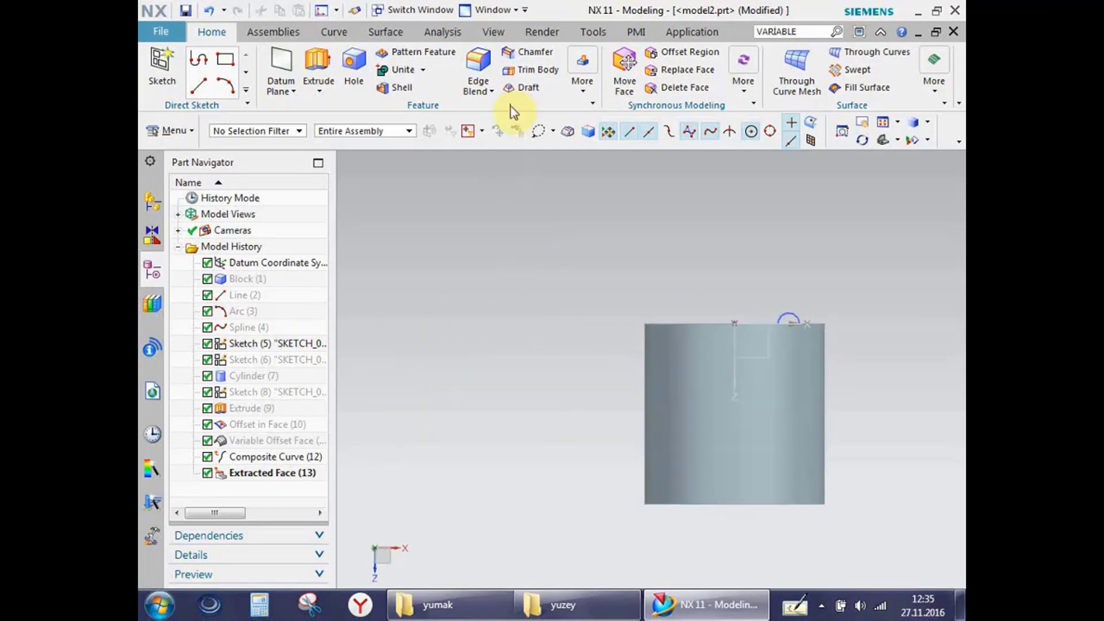
left_click(583, 89)
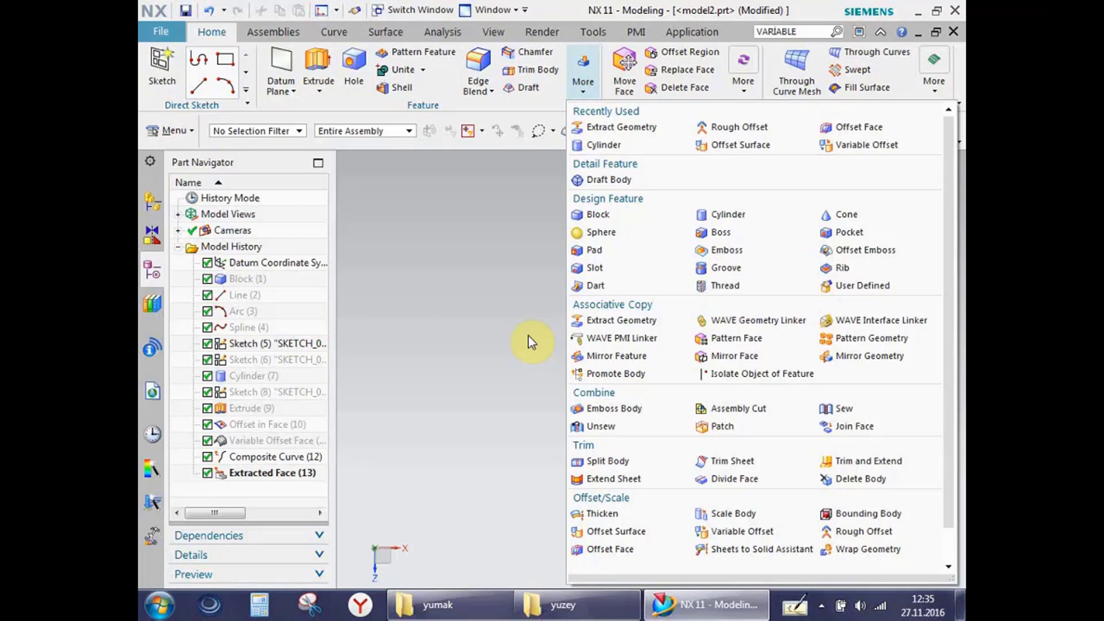
- Close the feature gallery and remove the first view commands, including Rotate, from the view group
left_click(532, 342)
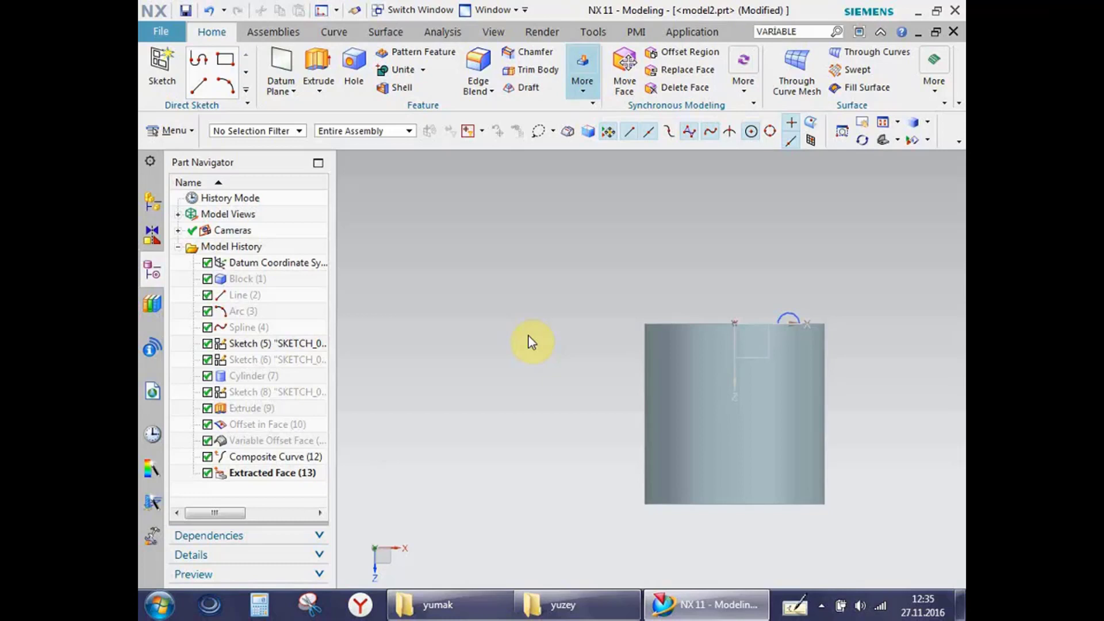
right_click(848, 133)
left_click(845, 153)
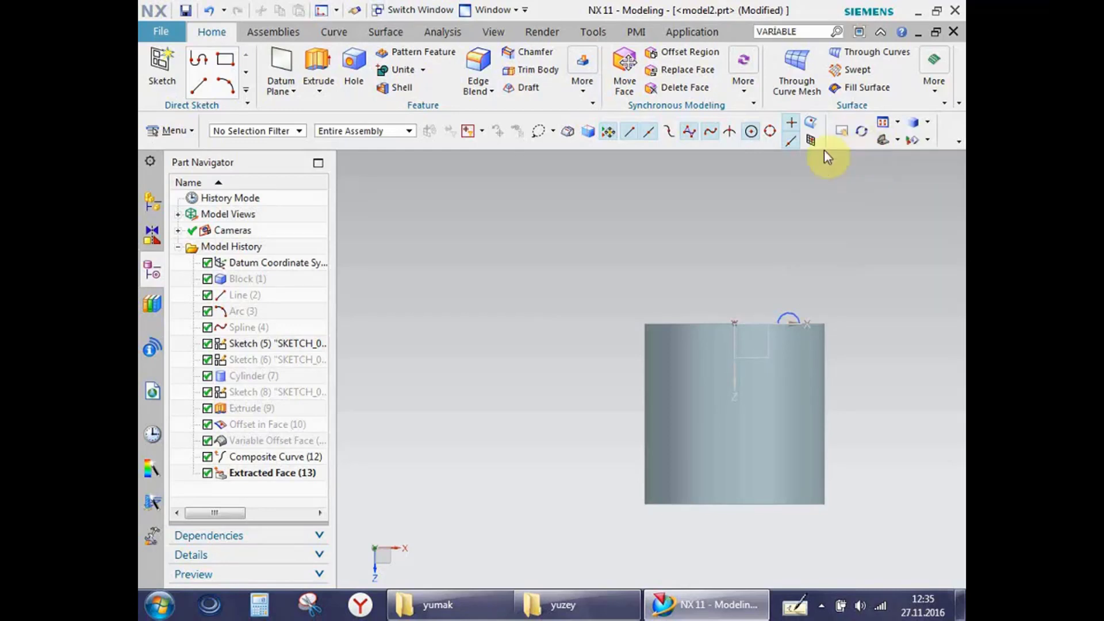
right_click(843, 144)
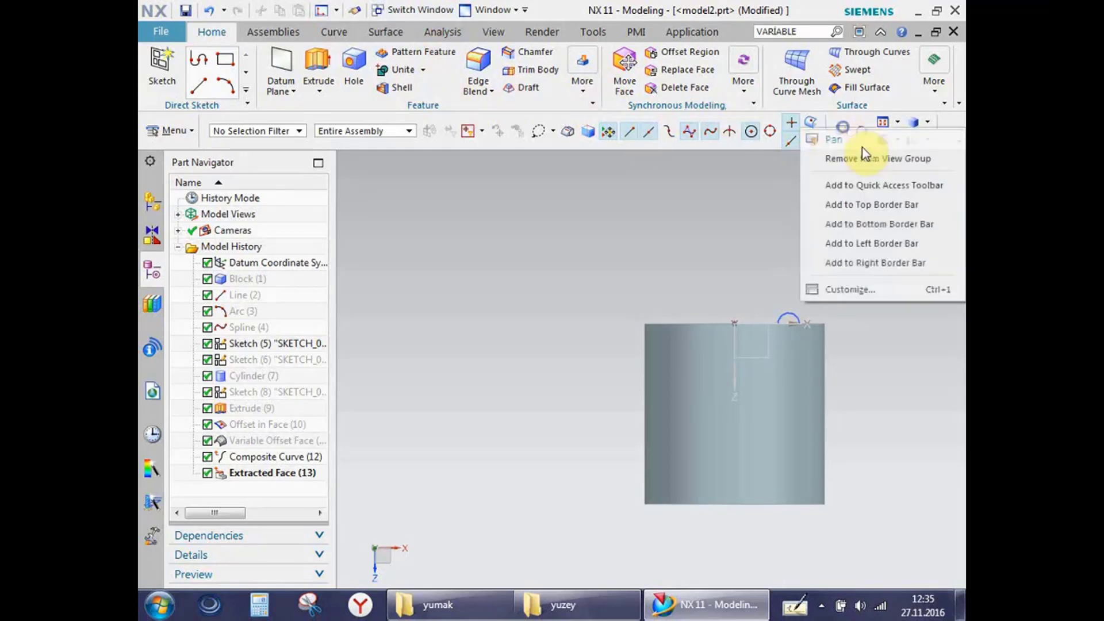
left_click(857, 160)
right_click(879, 129)
left_click(899, 161)
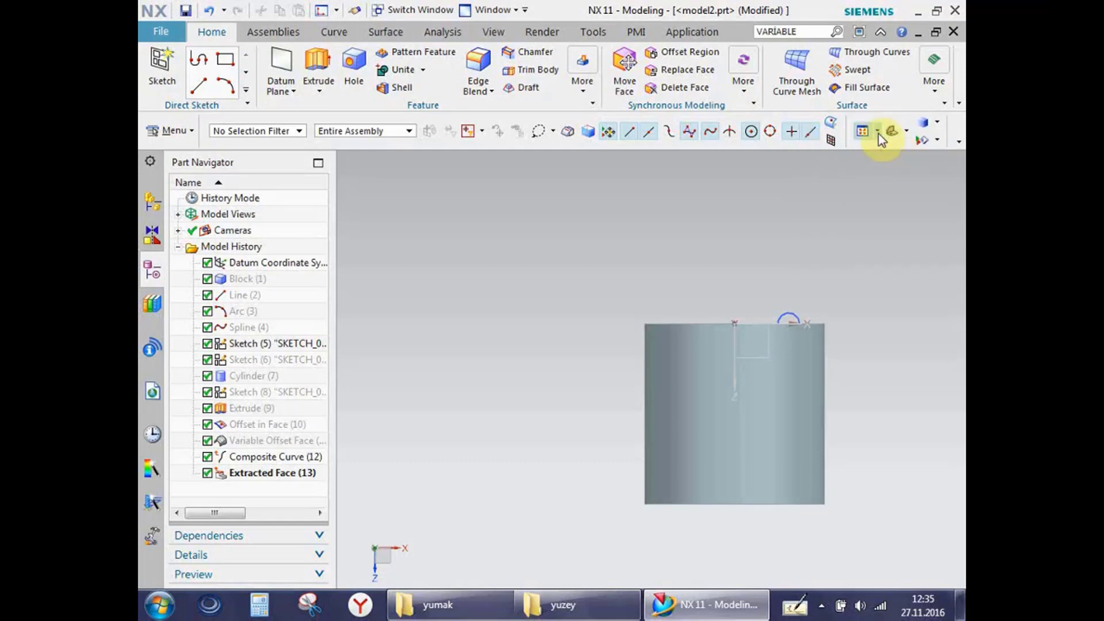
- Remove the orient-view, rendering-style and remaining view commands from the view group
right_click(879, 135)
left_click(884, 159)
right_click(885, 137)
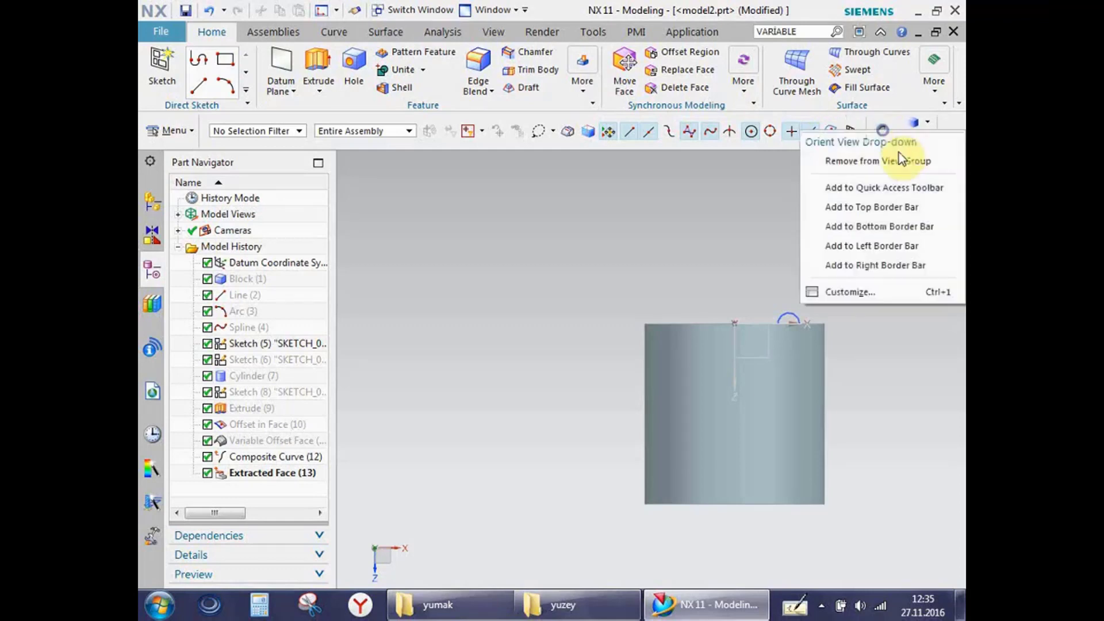
left_click(898, 153)
right_click(890, 131)
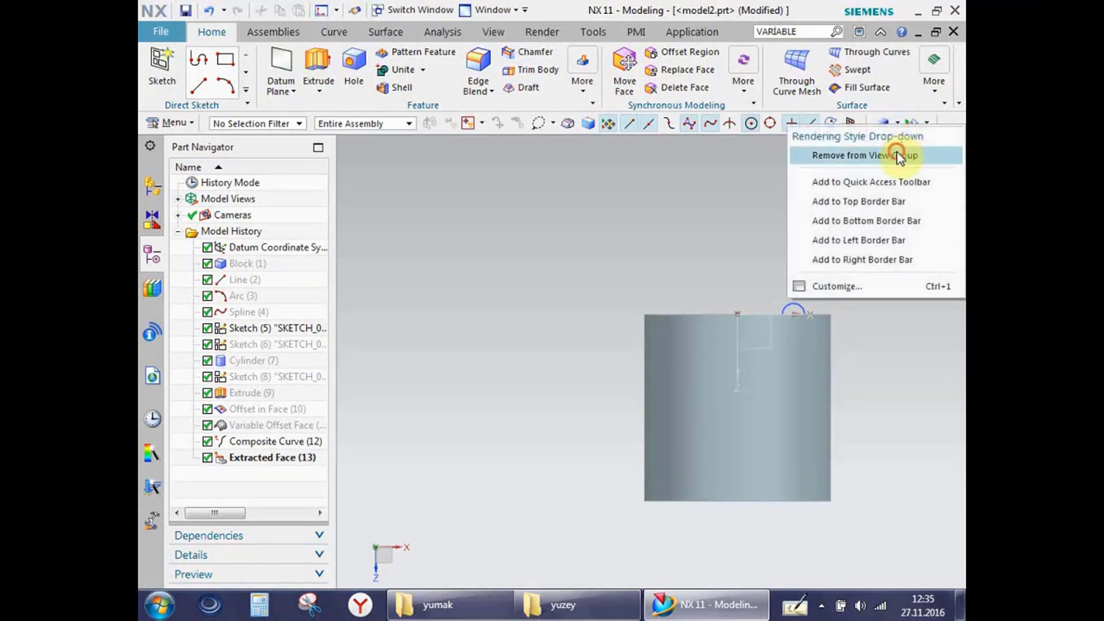
left_click(899, 153)
right_click(895, 126)
left_click(898, 153)
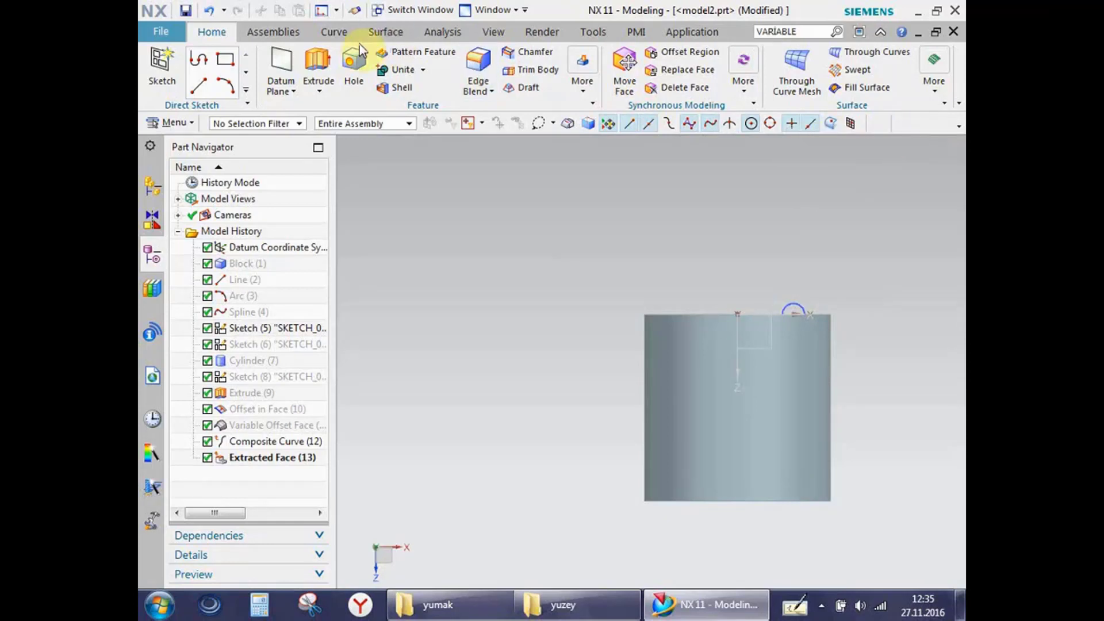
- Switch to the Analysis tab and make the cylinder visible with Show (Ctrl+Shift+K)
left_click(452, 36)
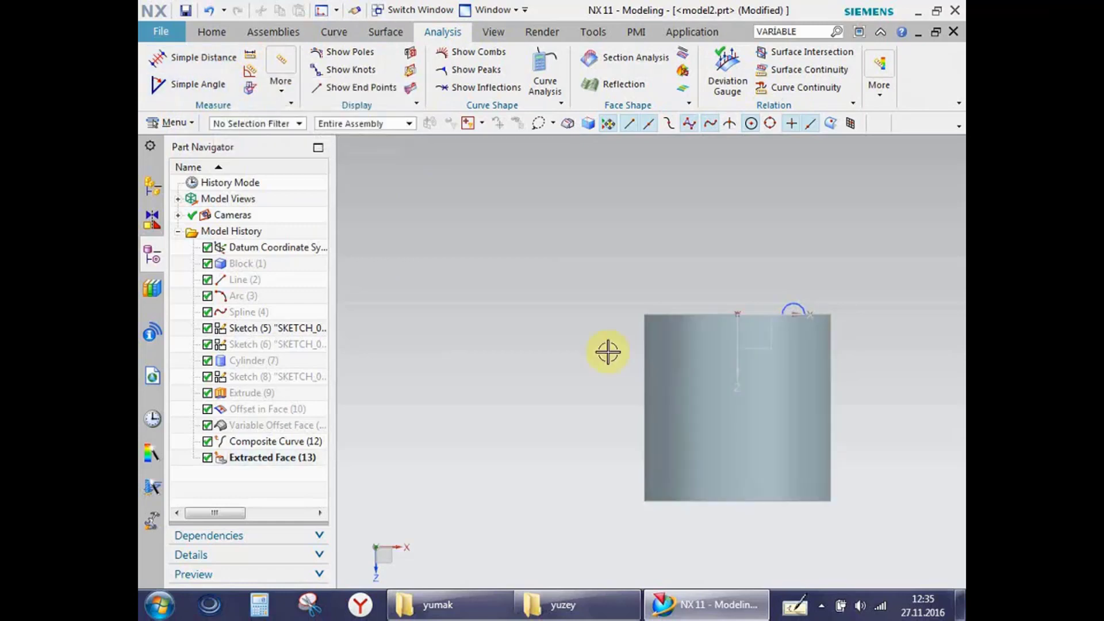
key("ctrl+shift+k")
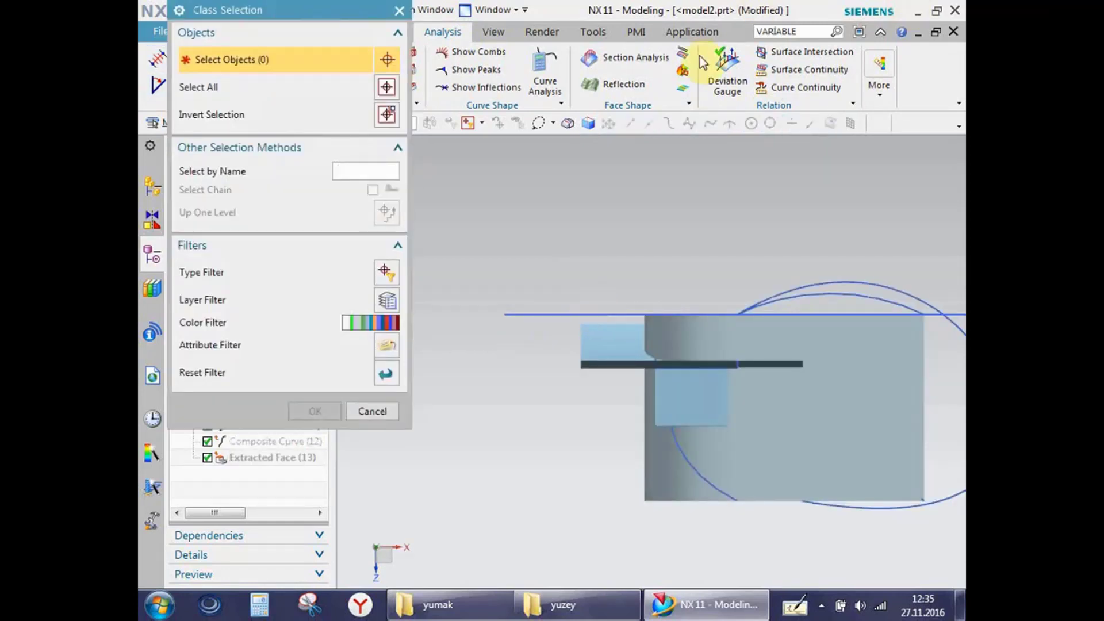
mouse_move(571, 423)
middle_mouse_down()
mouse_move(599, 352)
mouse_move(629, 353)
mouse_move(697, 282)
middle_mouse_up()
left_click(729, 274)
middle_click(591, 256)
- Hide the orange cylinder and orbit to a front view of the surface and block
mouse_move(592, 256)
middle_mouse_down()
mouse_move(560, 261)
mouse_move(772, 398)
middle_mouse_up()
left_click(772, 398)
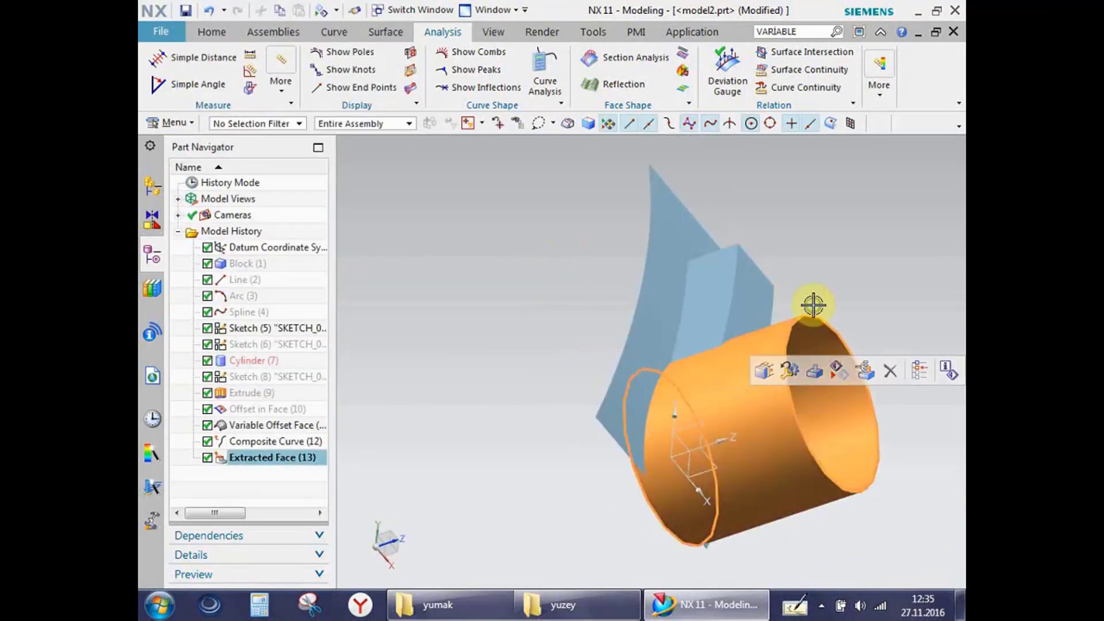
left_click(788, 396)
left_click(858, 371)
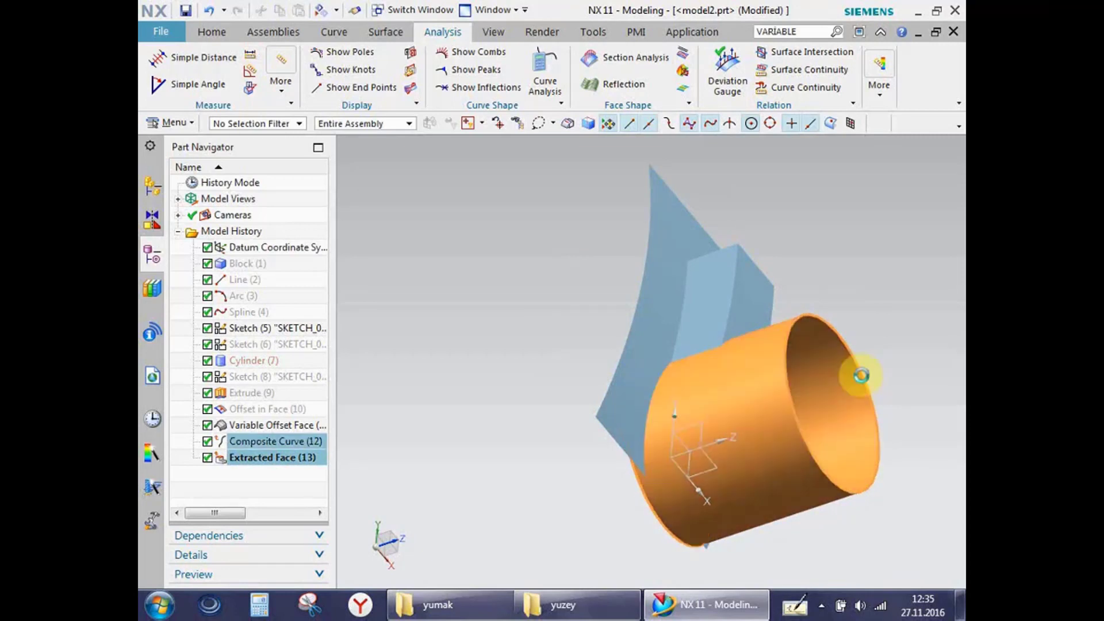
mouse_move(857, 320)
middle_mouse_down()
mouse_move(828, 254)
mouse_move(648, 246)
mouse_move(689, 250)
mouse_move(670, 190)
mouse_move(566, 195)
middle_mouse_up()
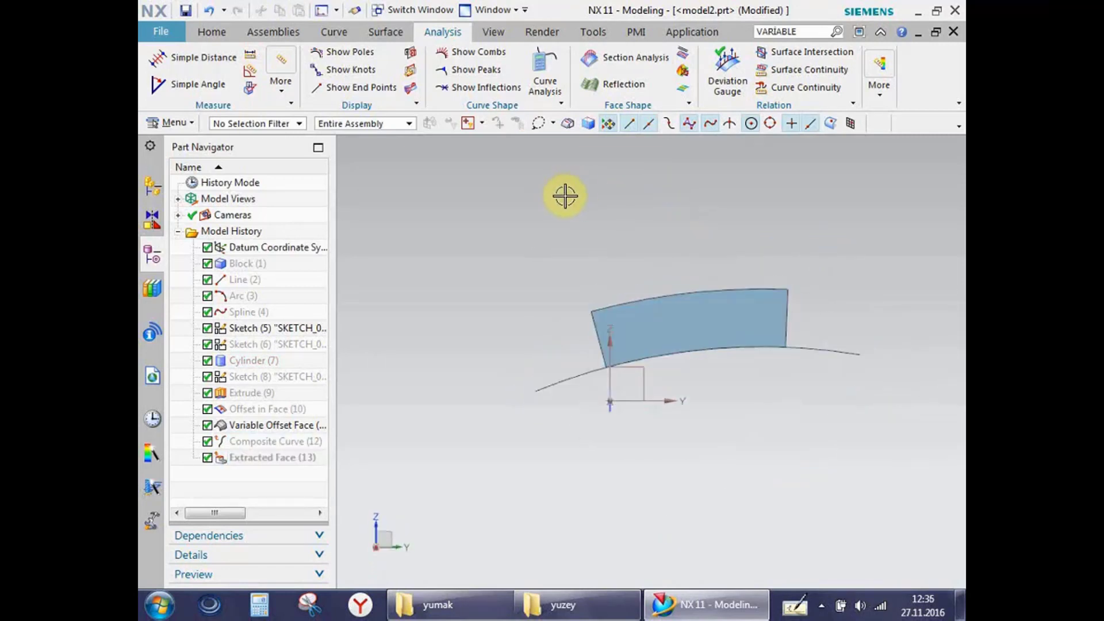
- Measure the simple distance from the block's left edge to its right edge
left_click(185, 56)
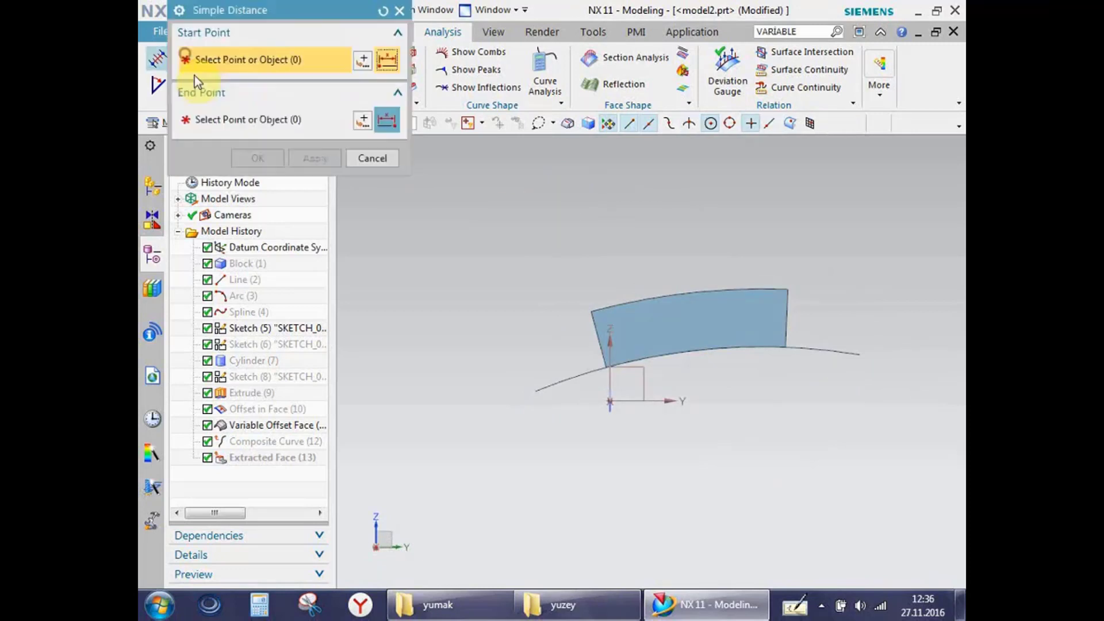
mouse_move(488, 260)
middle_mouse_down()
mouse_move(557, 266)
mouse_move(627, 345)
middle_mouse_up()
left_click(627, 345)
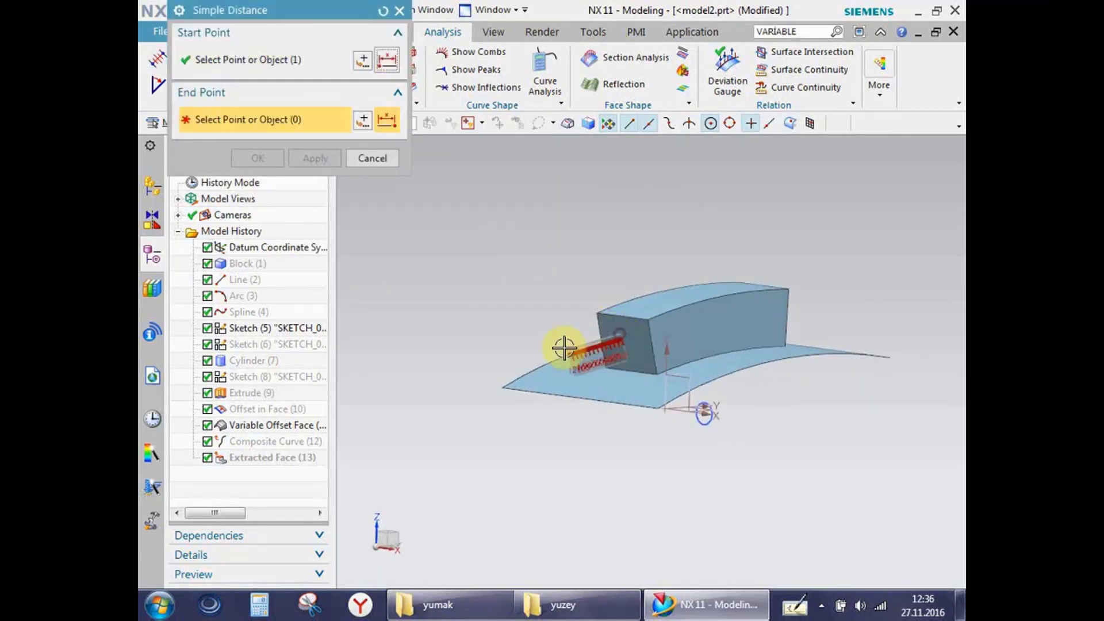
mouse_move(523, 345)
middle_mouse_down()
mouse_move(482, 350)
mouse_move(800, 320)
middle_mouse_up()
left_click(784, 316)
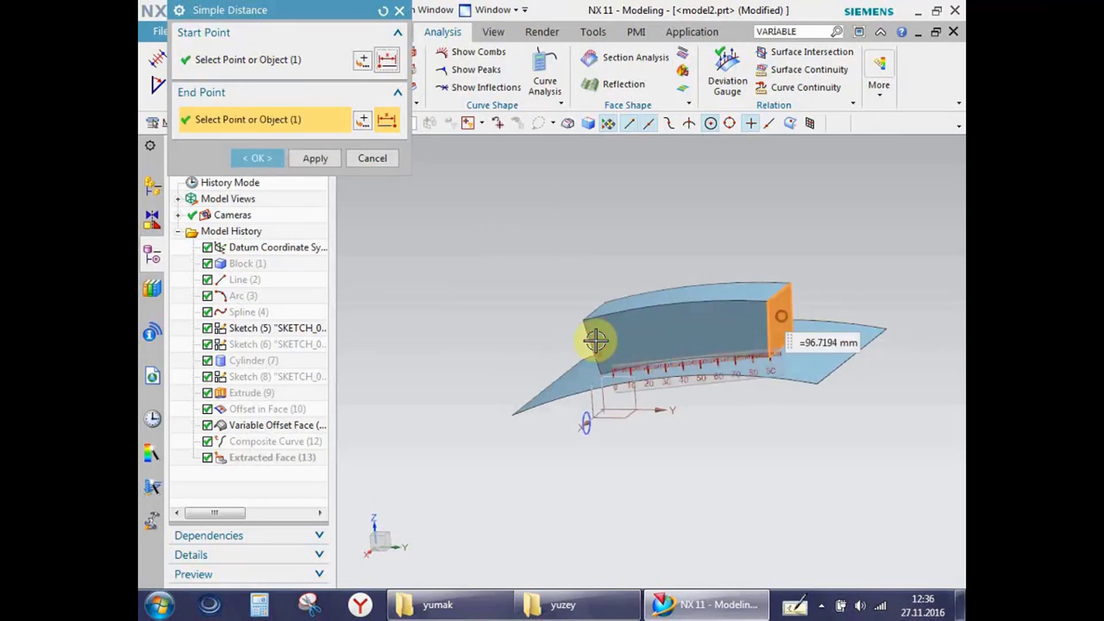
- Inspect the 96.7194 mm reading from several angles, then close the measurement
middle_click_drag(591, 338, 653, 328)
scroll(606, 360, "up", 3)
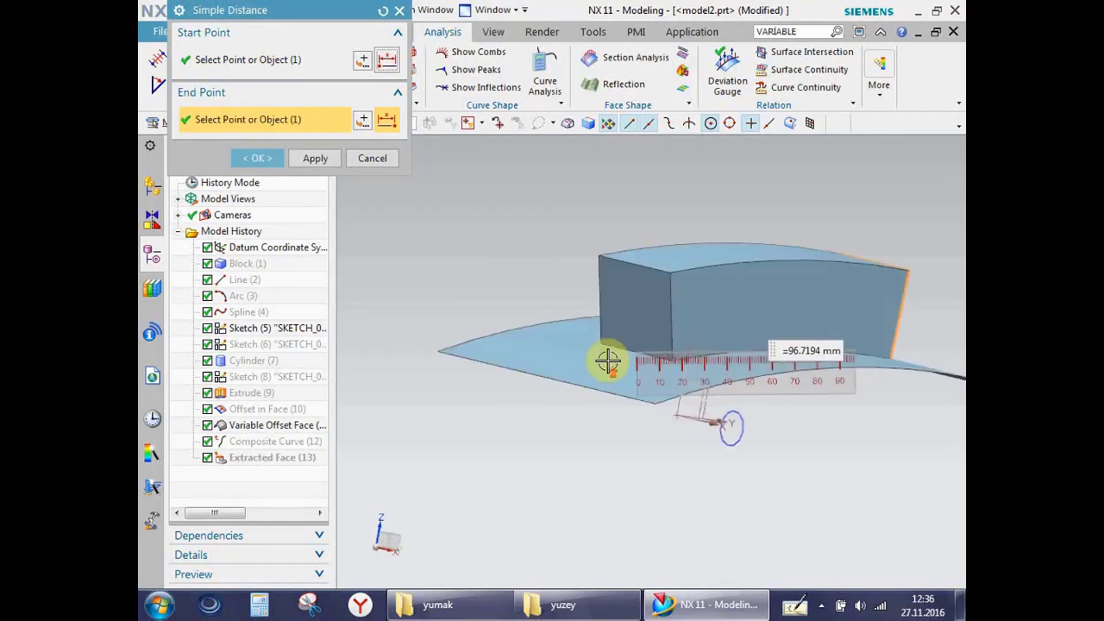
scroll(645, 366, "up", 3)
scroll(633, 357, "down", 5)
mouse_move(673, 523)
middle_mouse_down()
mouse_move(645, 510)
mouse_move(673, 487)
mouse_move(762, 500)
middle_mouse_up()
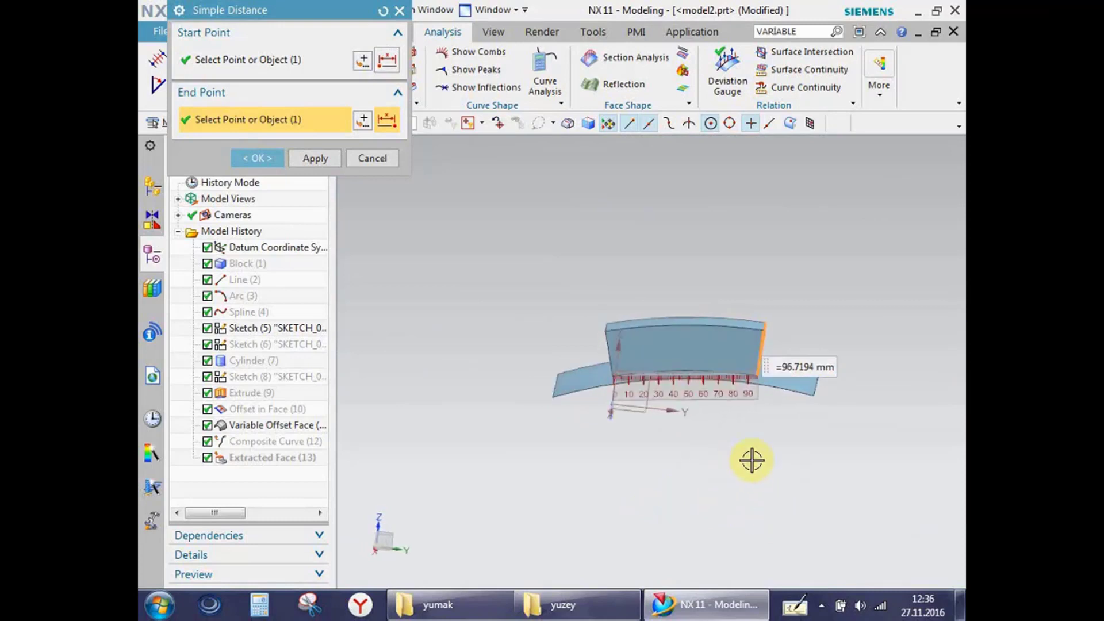
mouse_move(610, 457)
middle_mouse_down()
mouse_move(630, 459)
mouse_move(655, 515)
mouse_move(606, 581)
mouse_move(602, 554)
middle_mouse_up()
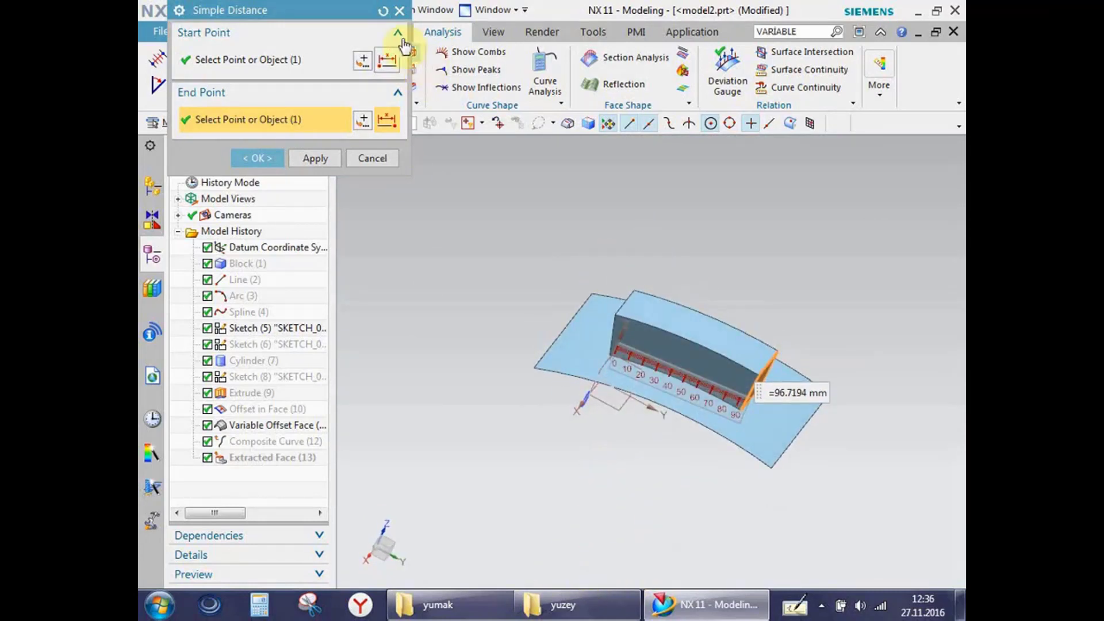
left_click(399, 11)
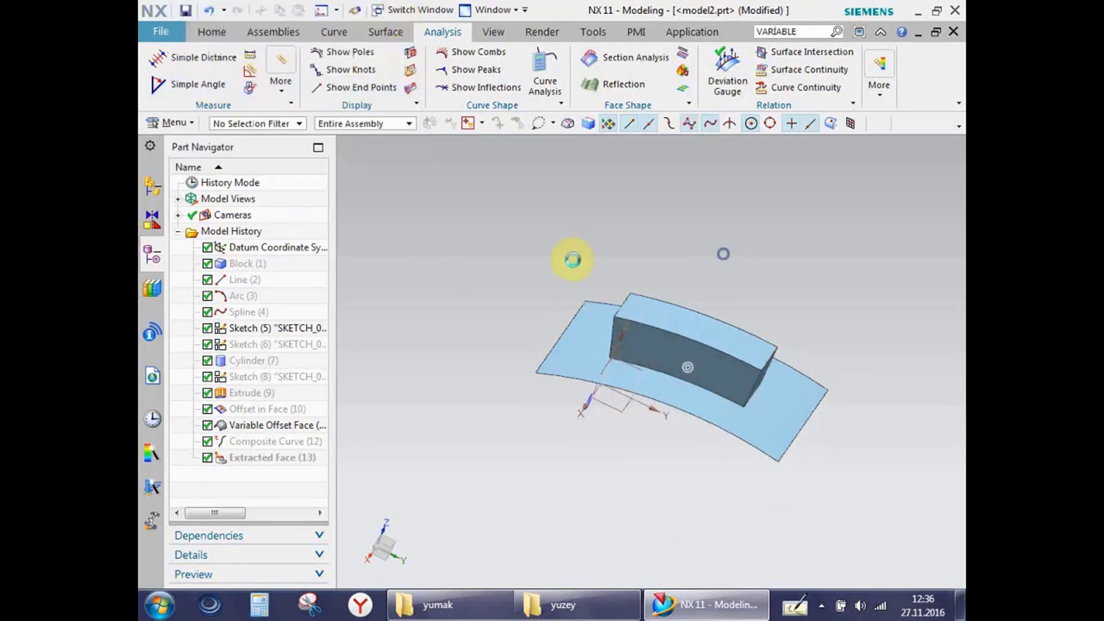
middle_click_drag(572, 260, 593, 308)
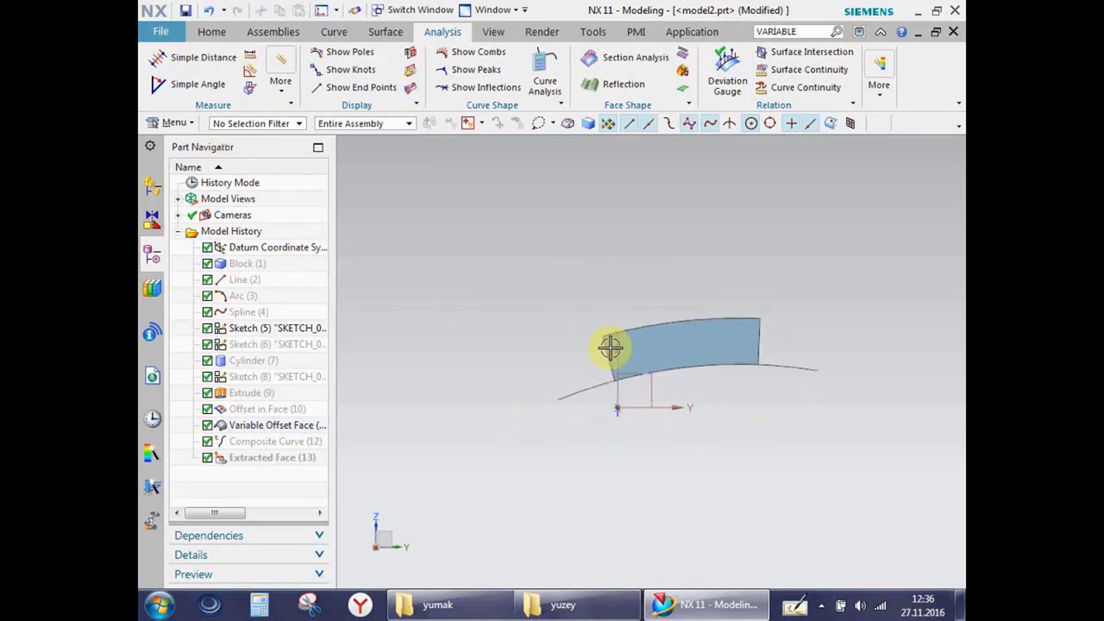
- Add Measure Distance and Measure Angle from the Measure More gallery to the right border bar
left_click(282, 86)
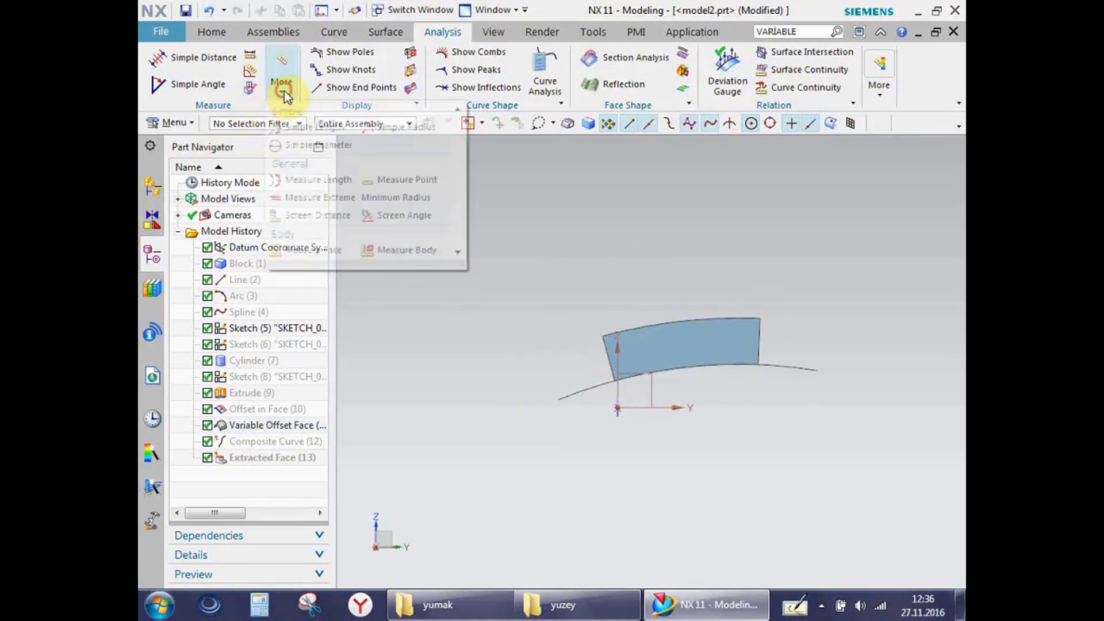
right_click(250, 60)
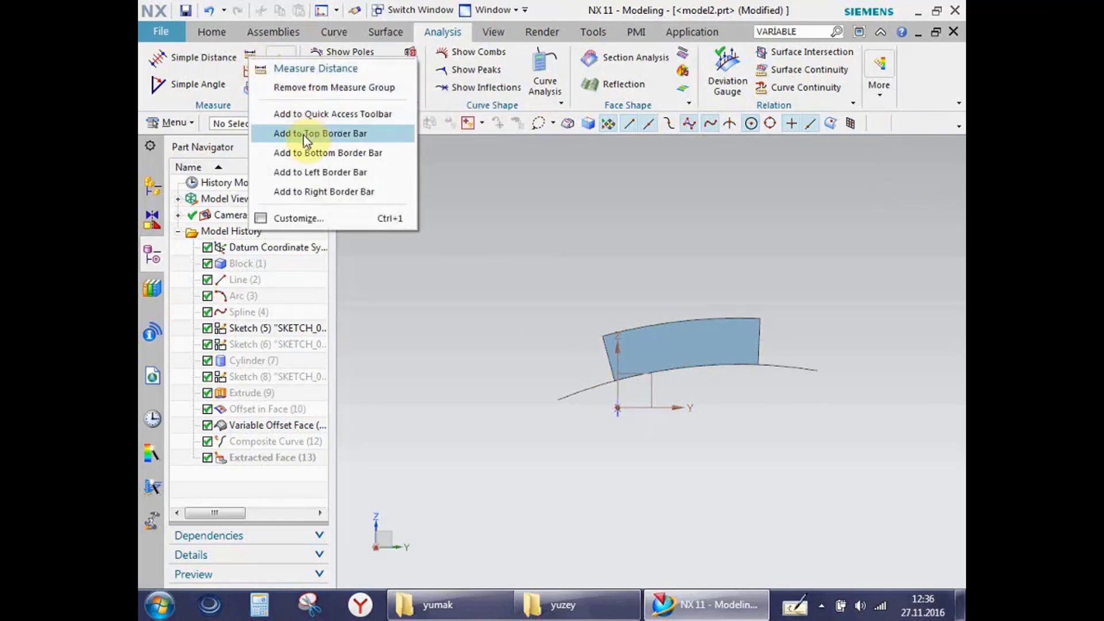
left_click(298, 190)
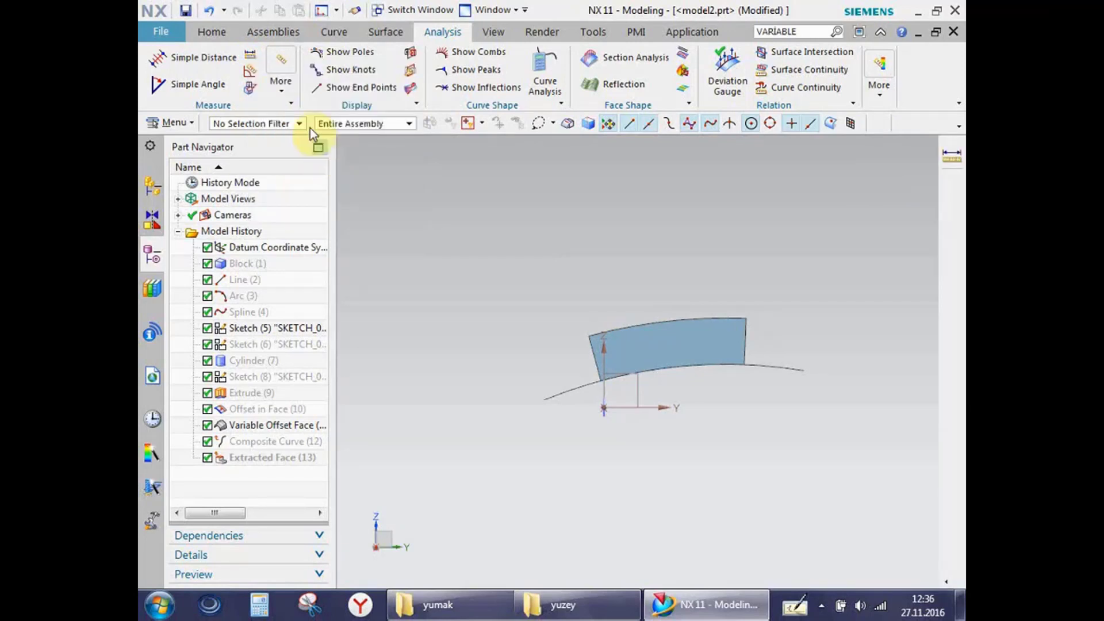
left_click(287, 90)
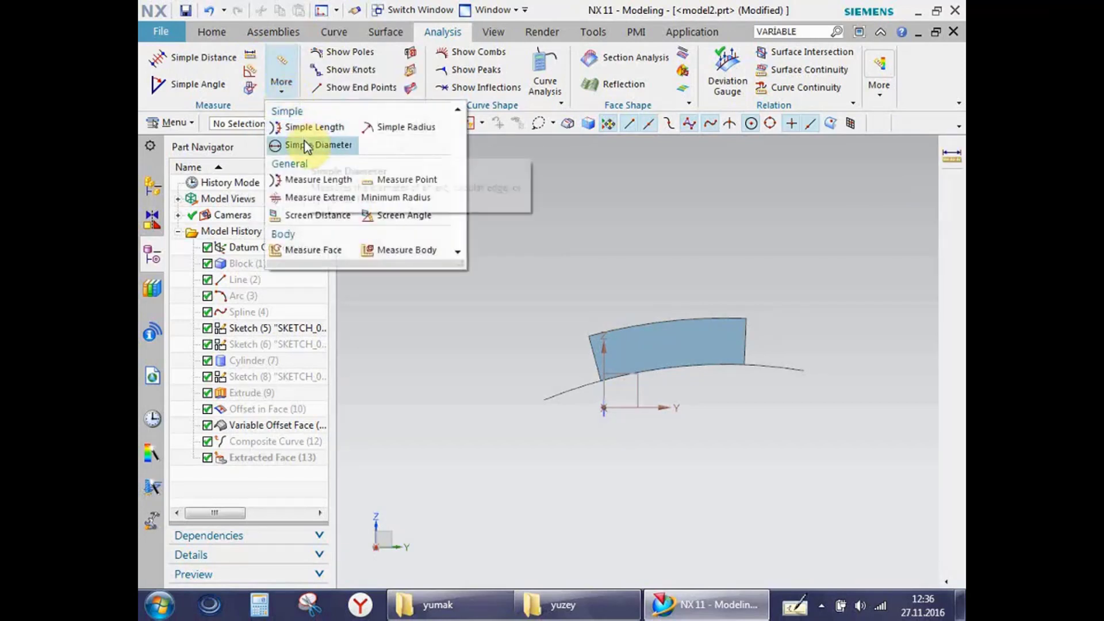
right_click(250, 71)
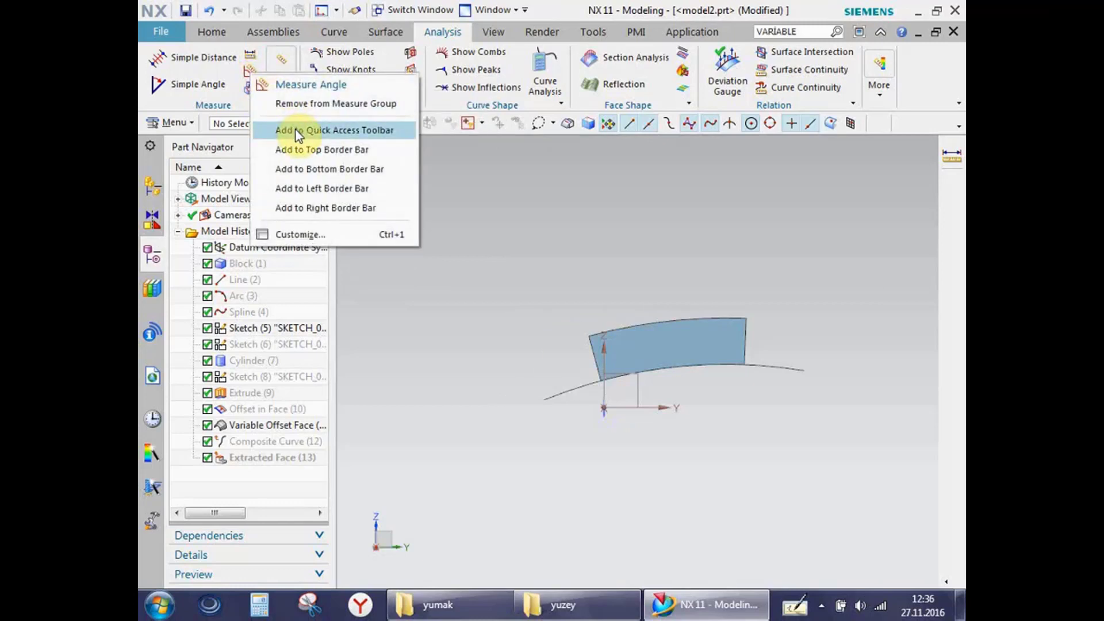
left_click(310, 206)
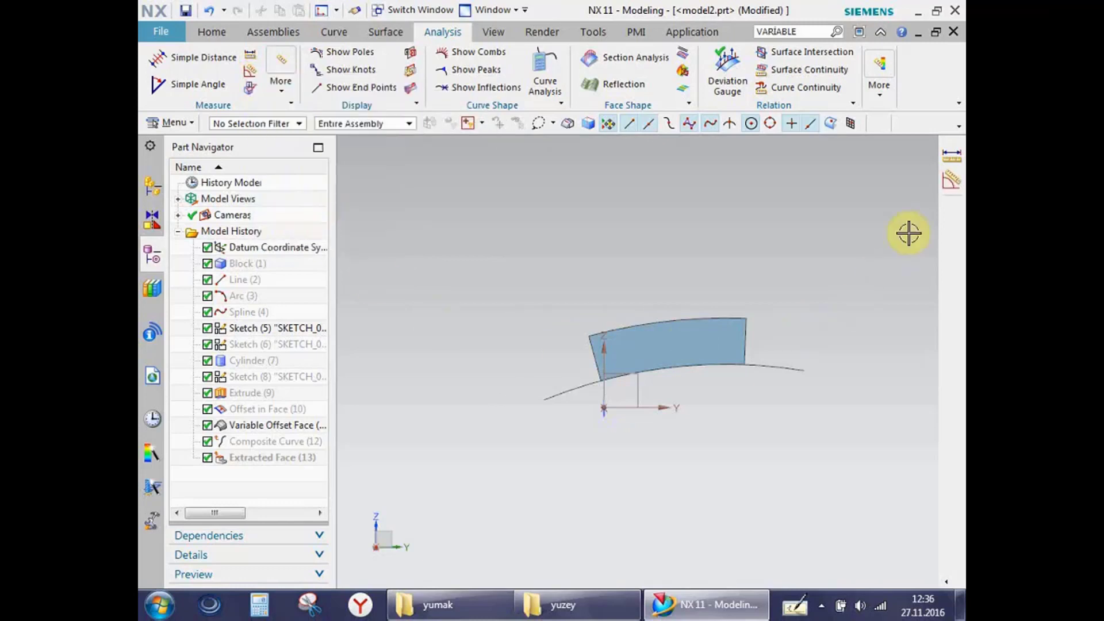
- Try a Projected Distance measurement with a face-based direction, then reset the settings
left_click(952, 155)
mouse_move(604, 278)
middle_mouse_down()
mouse_move(665, 266)
mouse_move(590, 221)
middle_mouse_up()
left_click(339, 68)
left_click(264, 92)
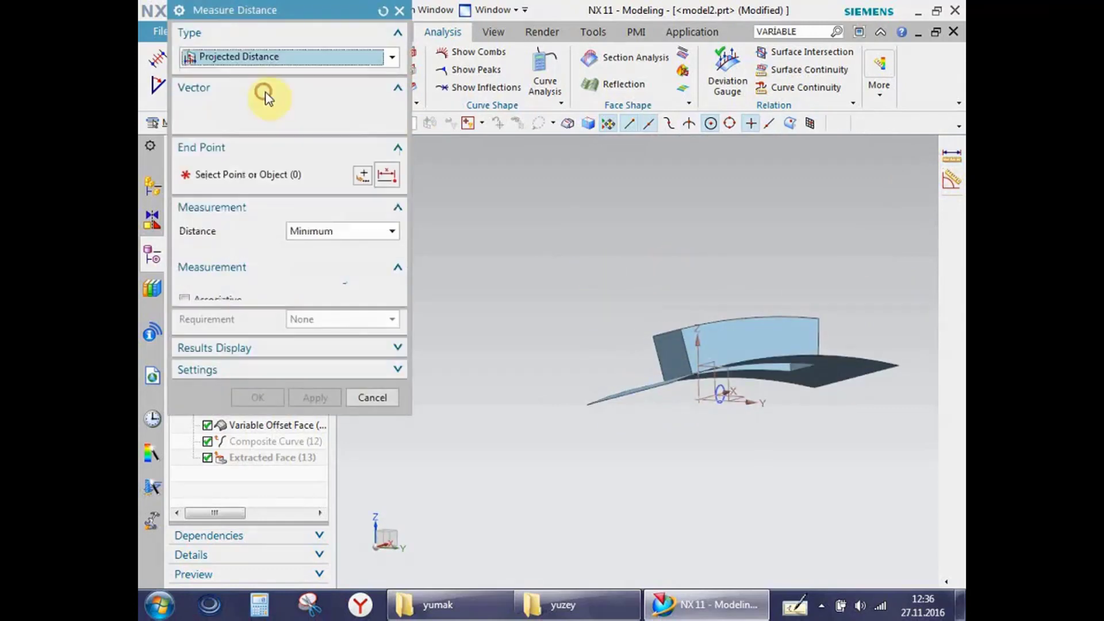
scroll(604, 308, "up", 3)
left_click(708, 358)
scroll(653, 296, "down", 3)
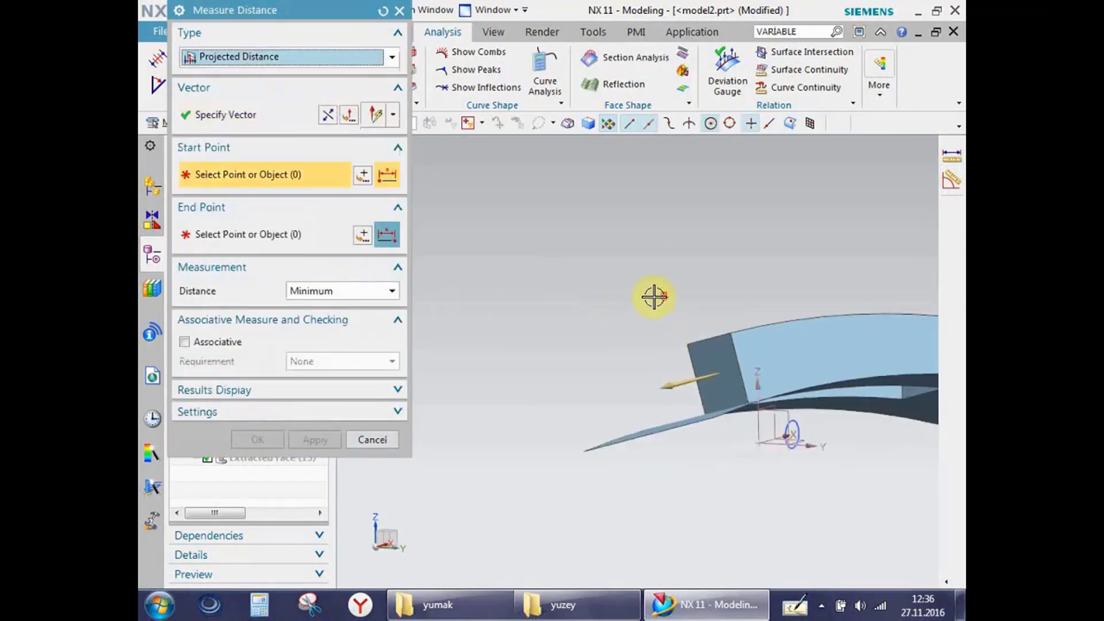
mouse_move(654, 295)
middle_mouse_down()
mouse_move(550, 311)
mouse_move(710, 357)
mouse_move(675, 378)
middle_mouse_up()
left_click(776, 295)
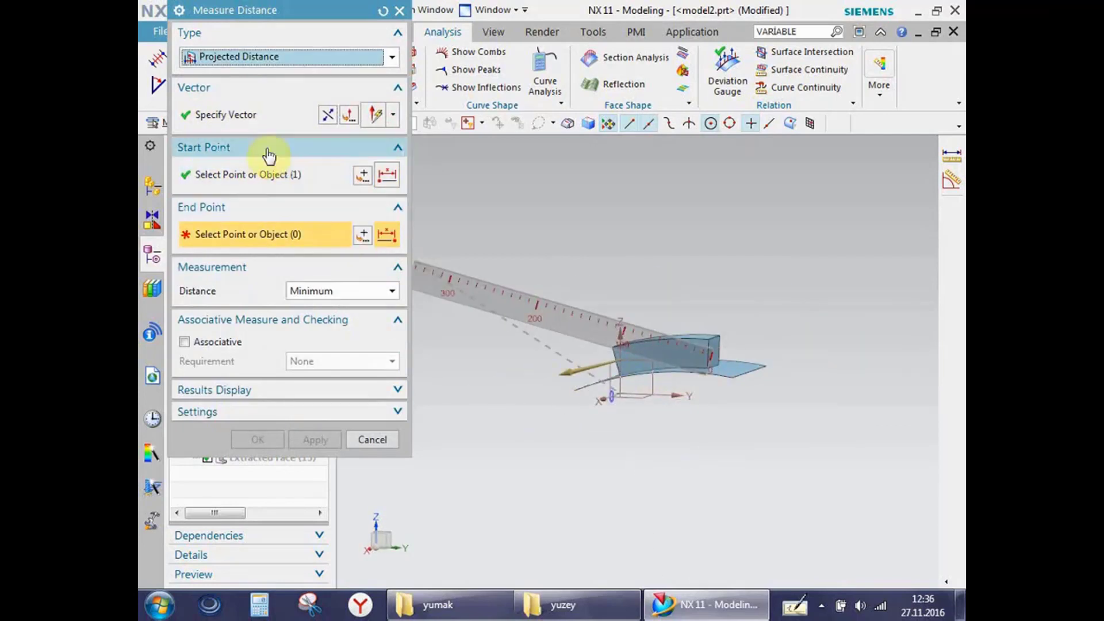
left_click(384, 12)
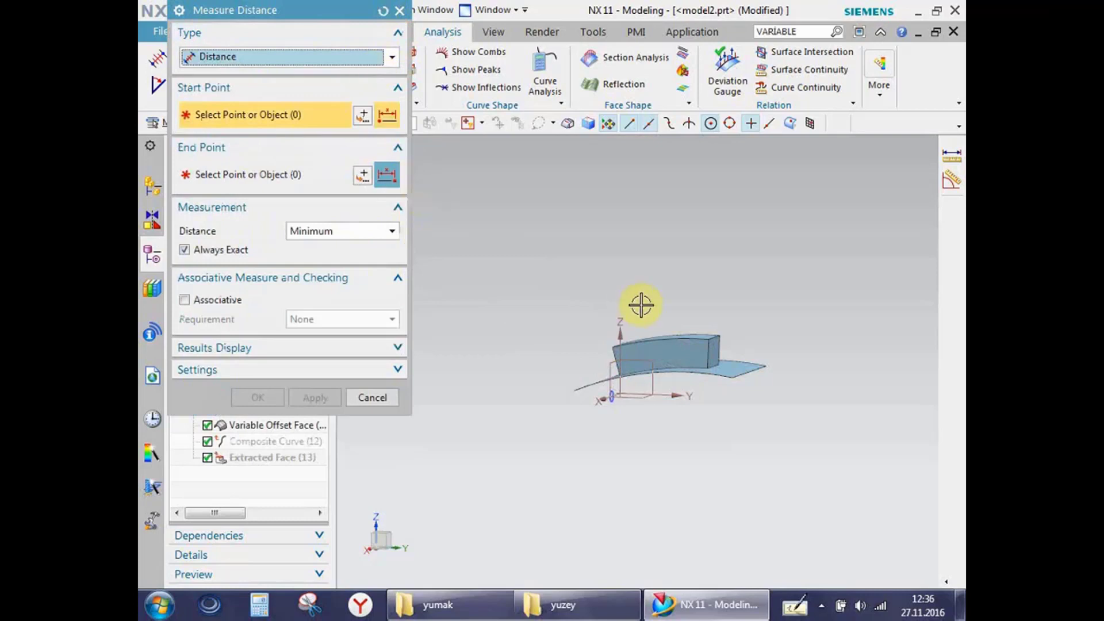
- Measure the projected distance along Y between the block's ends, reading 96.1119 mm
left_click(310, 57)
left_click(247, 92)
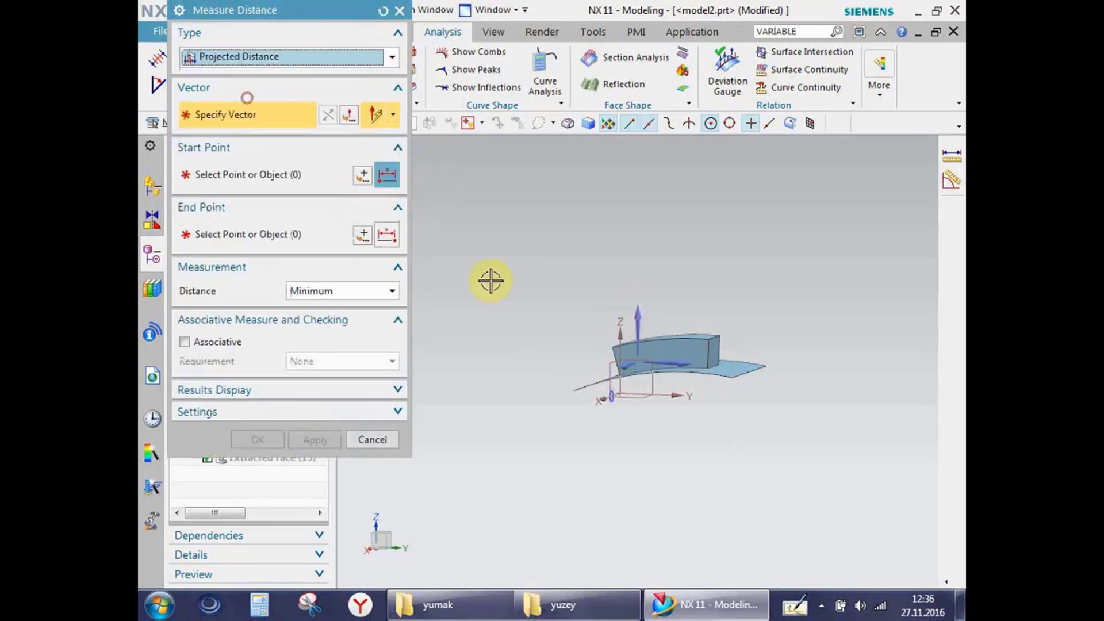
scroll(491, 281, "up", 2)
left_click(738, 412)
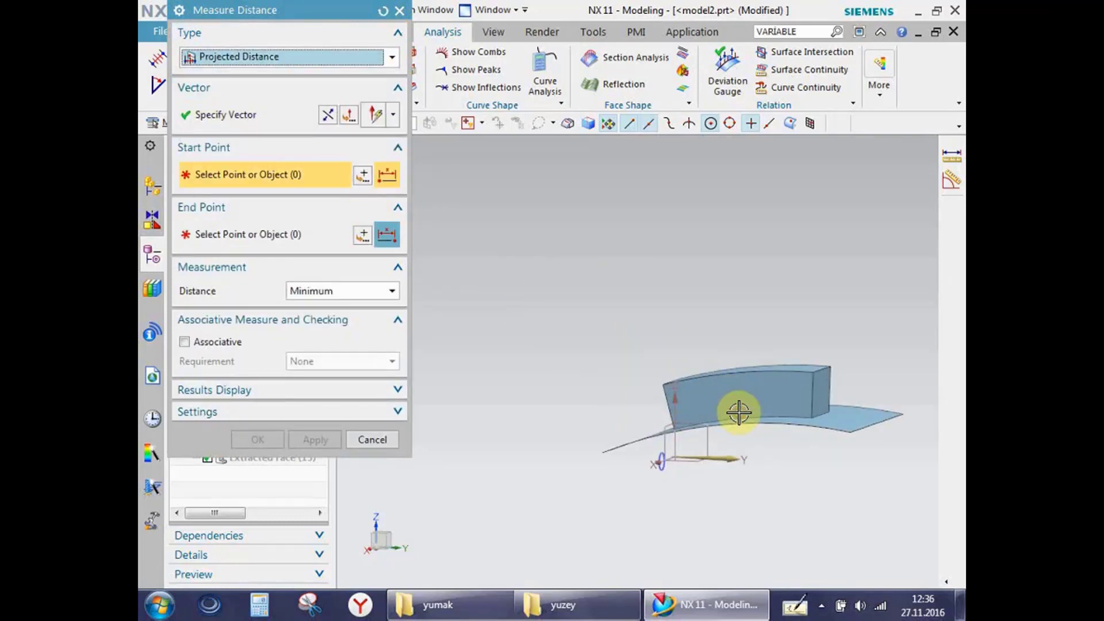
mouse_move(759, 380)
middle_mouse_down()
mouse_move(818, 325)
mouse_move(707, 316)
mouse_move(739, 375)
mouse_move(795, 259)
middle_mouse_up()
mouse_move(715, 429)
middle_mouse_down()
mouse_move(744, 287)
mouse_move(722, 294)
middle_mouse_up()
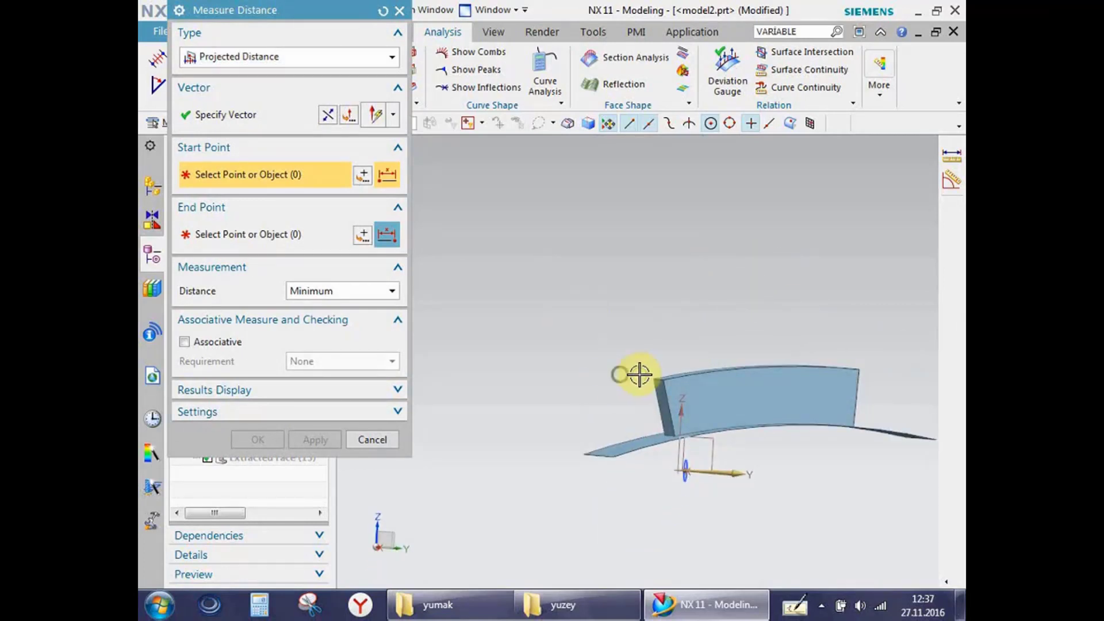
left_click(672, 403)
middle_click_drag(621, 327, 567, 328)
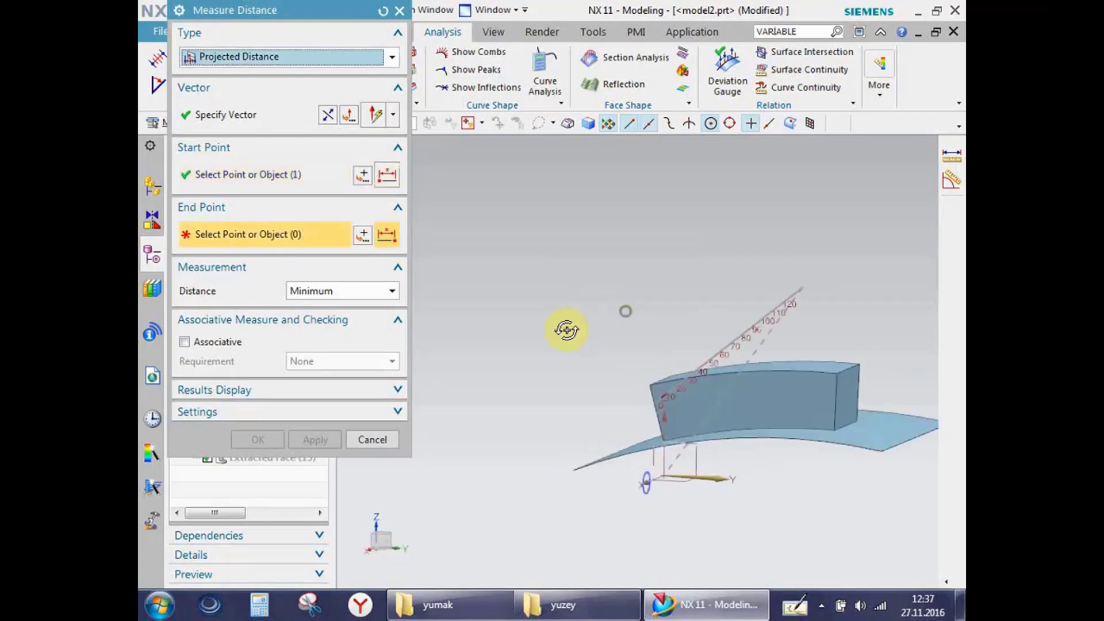
left_click(839, 387)
mouse_move(789, 412)
middle_mouse_down()
mouse_move(727, 407)
mouse_move(751, 345)
mouse_move(773, 339)
mouse_move(837, 446)
middle_mouse_up()
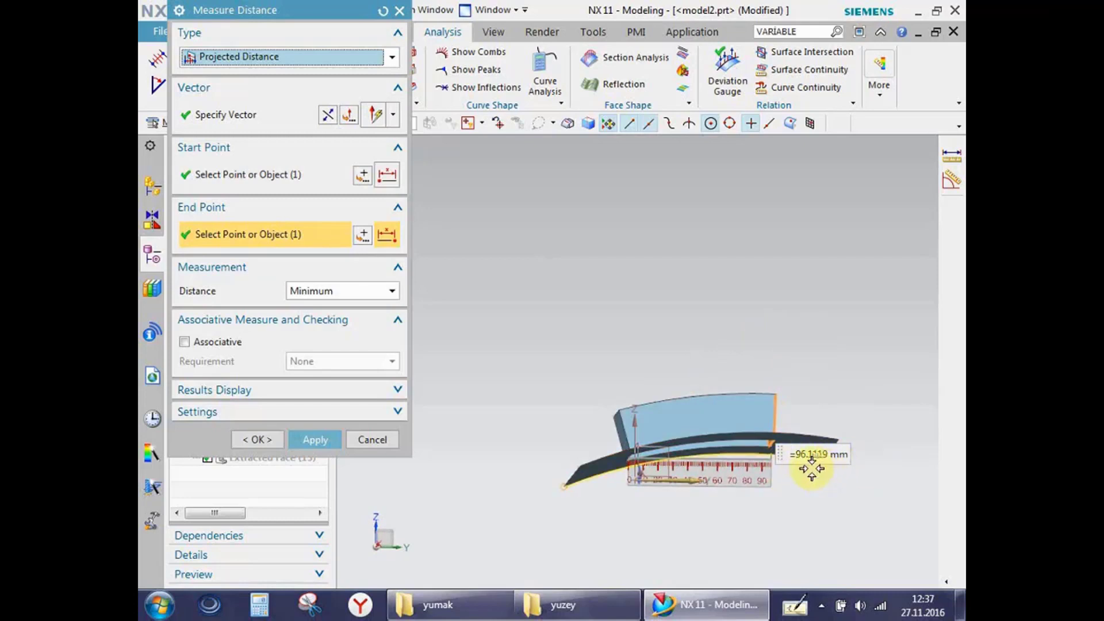
- Redefine the projection vector to point upward, giving 10.8234 mm
left_click(283, 118)
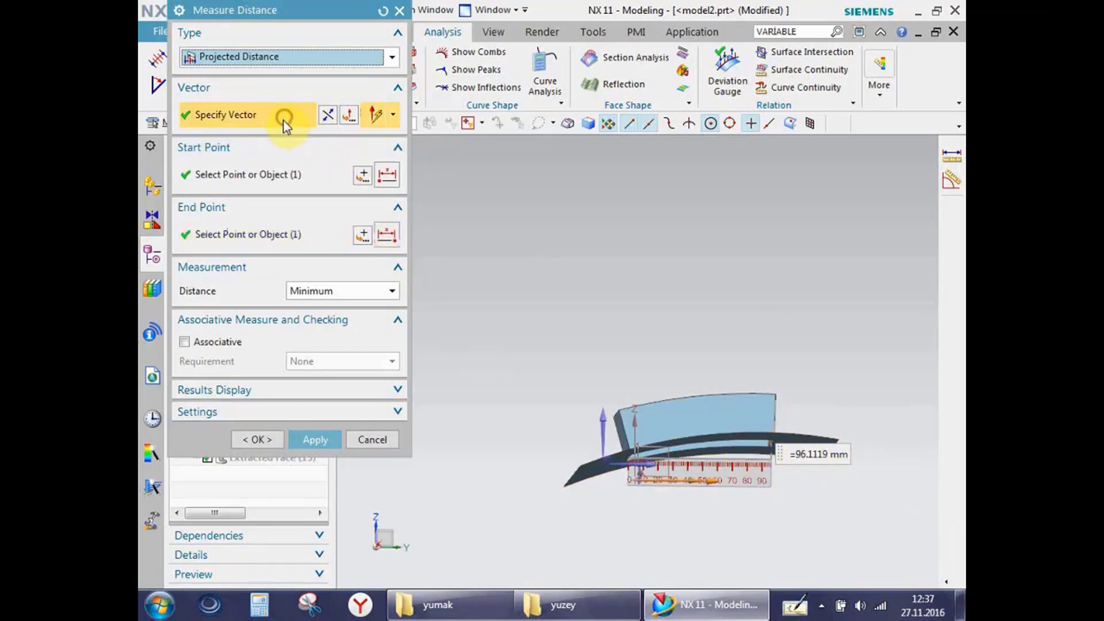
scroll(683, 470, "up", 2)
mouse_move(648, 489)
middle_mouse_down()
mouse_move(645, 513)
mouse_move(597, 464)
middle_mouse_up()
mouse_move(587, 264)
middle_mouse_down()
mouse_move(646, 500)
mouse_move(682, 499)
middle_mouse_up()
left_click(547, 390)
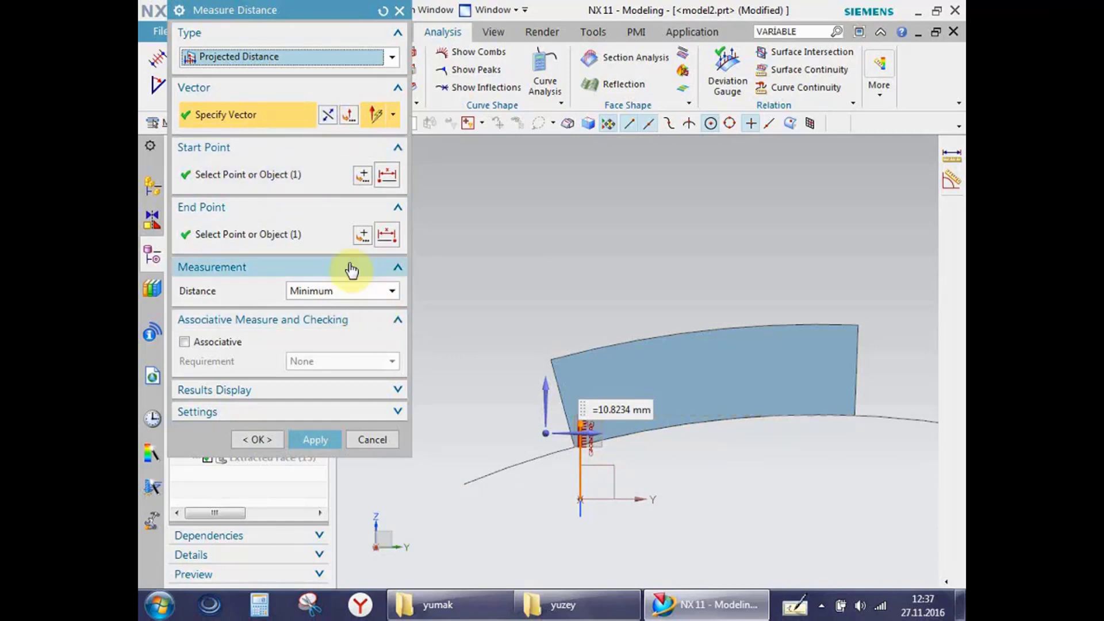
- Cycle the projected distance through Maximum, Minimum Clearance and Maximum Clearance, ending on Maximum
left_click(592, 434)
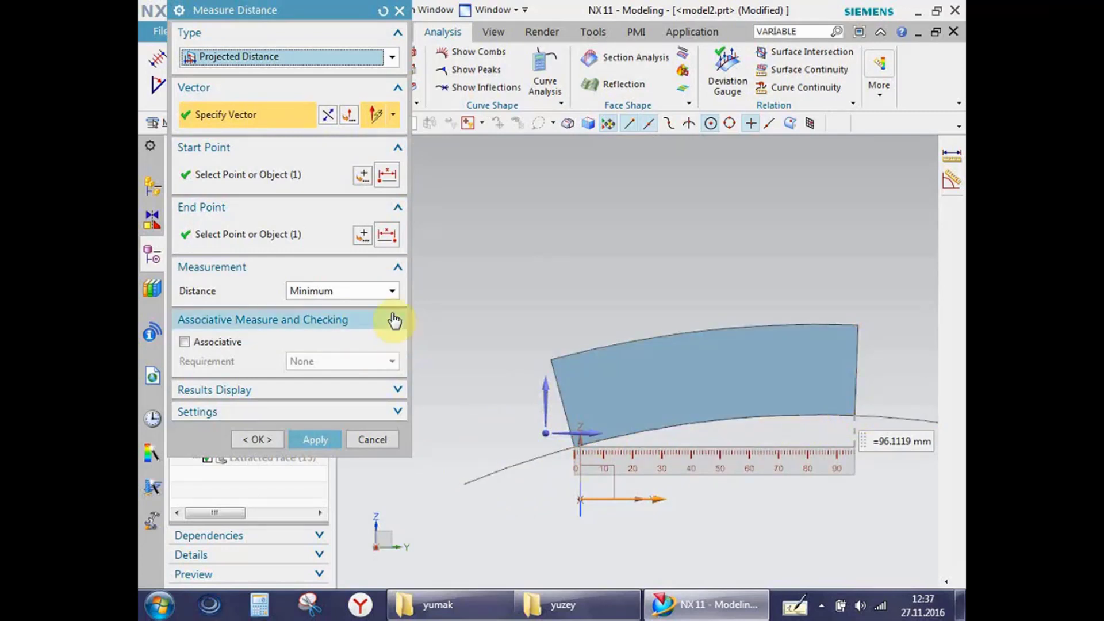
left_click(386, 291)
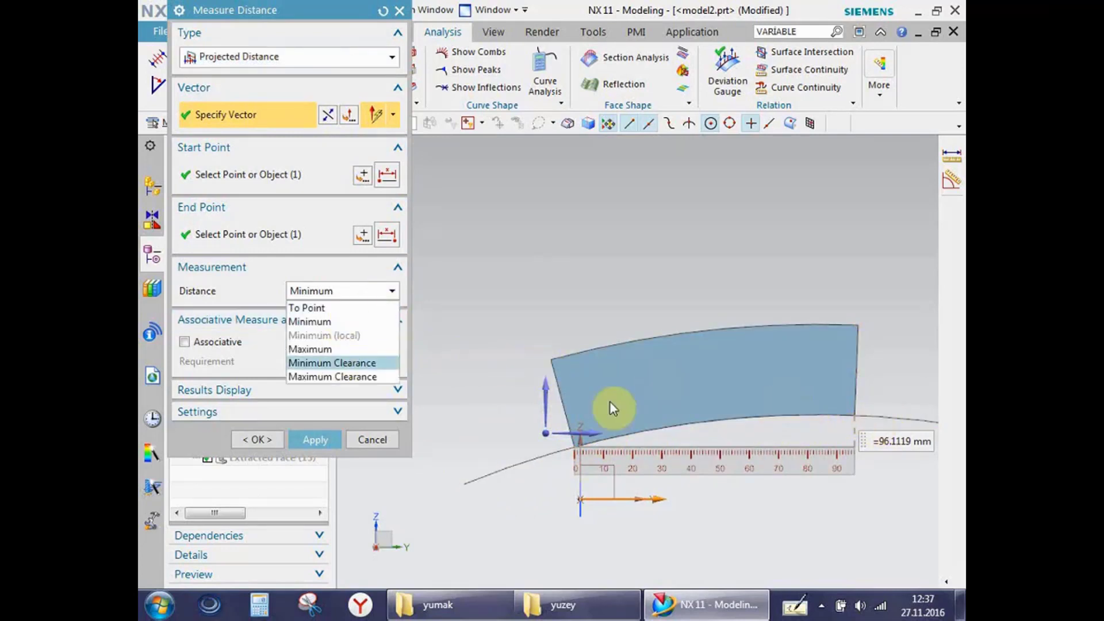
left_click(319, 349)
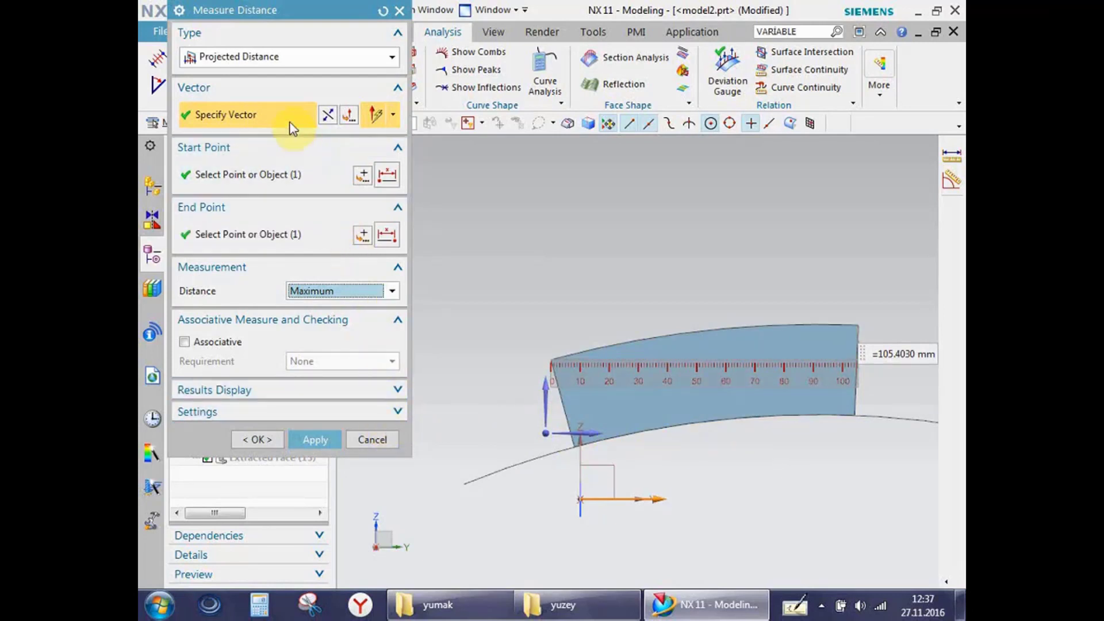
left_click(312, 291)
left_click(322, 364)
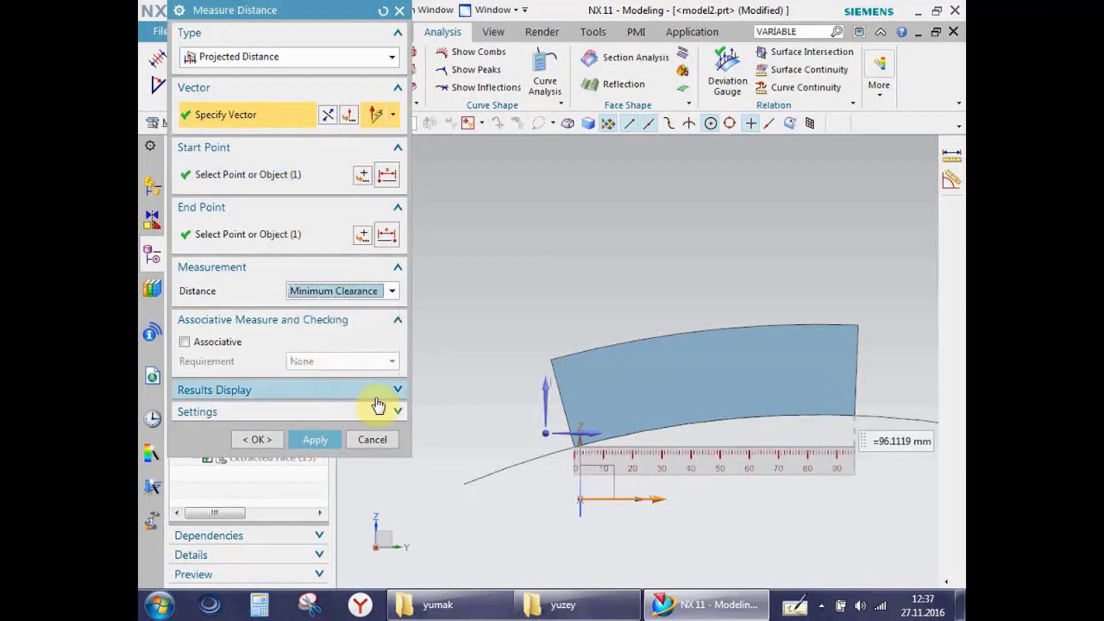
left_click(351, 291)
left_click(326, 376)
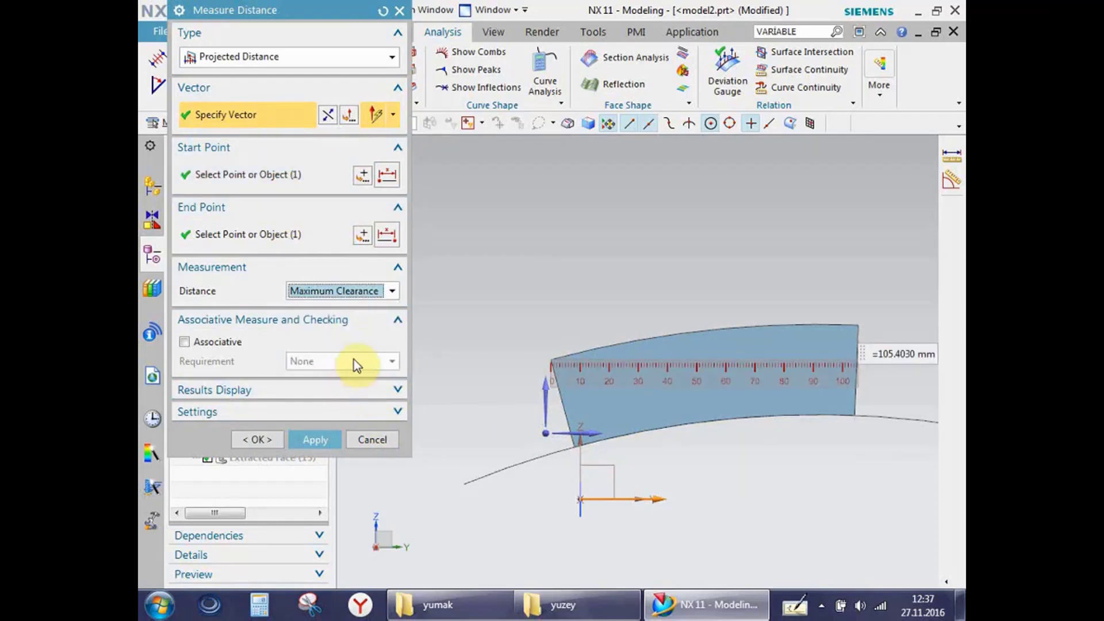
left_click(354, 292)
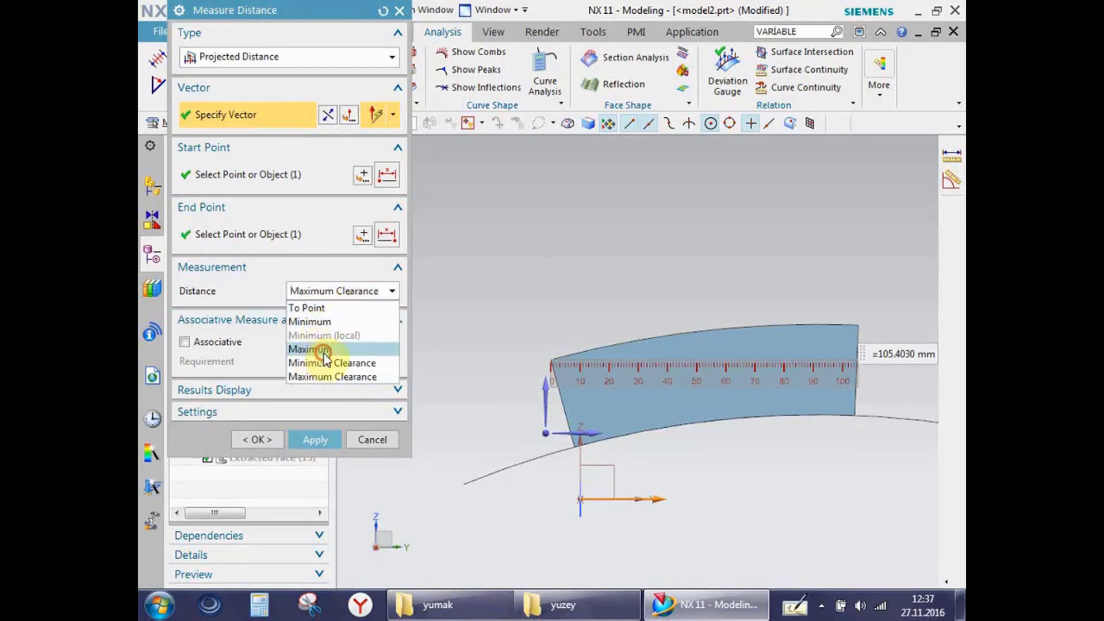
left_click(326, 352)
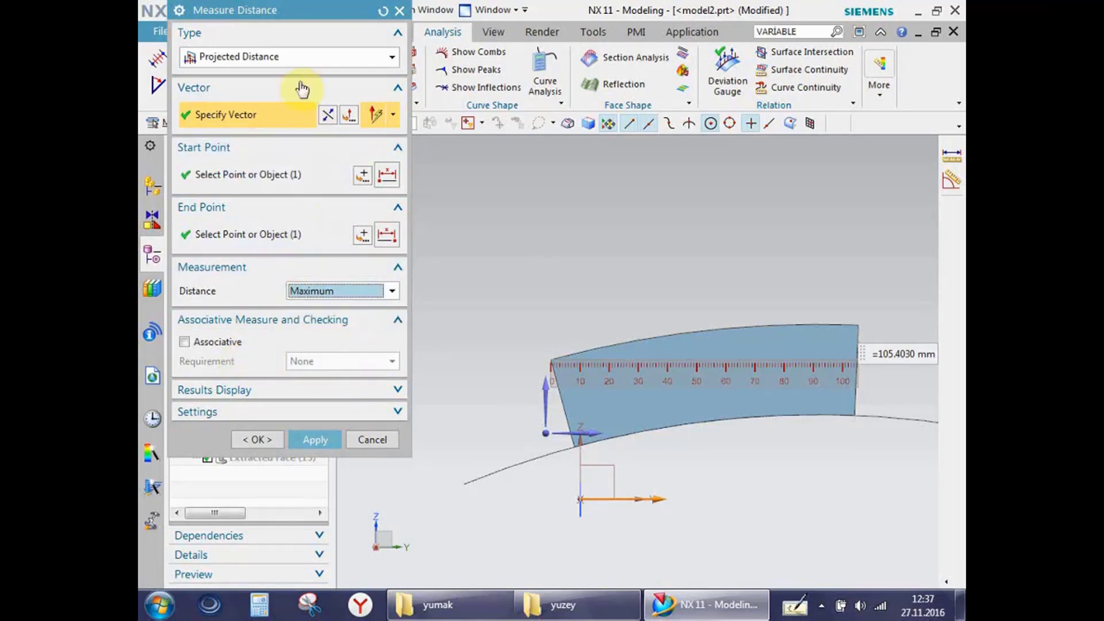
- Switch Type to Distance and measure between the ends of the sheet's top edge, 106.0693 mm
left_click(296, 56)
left_click(235, 79)
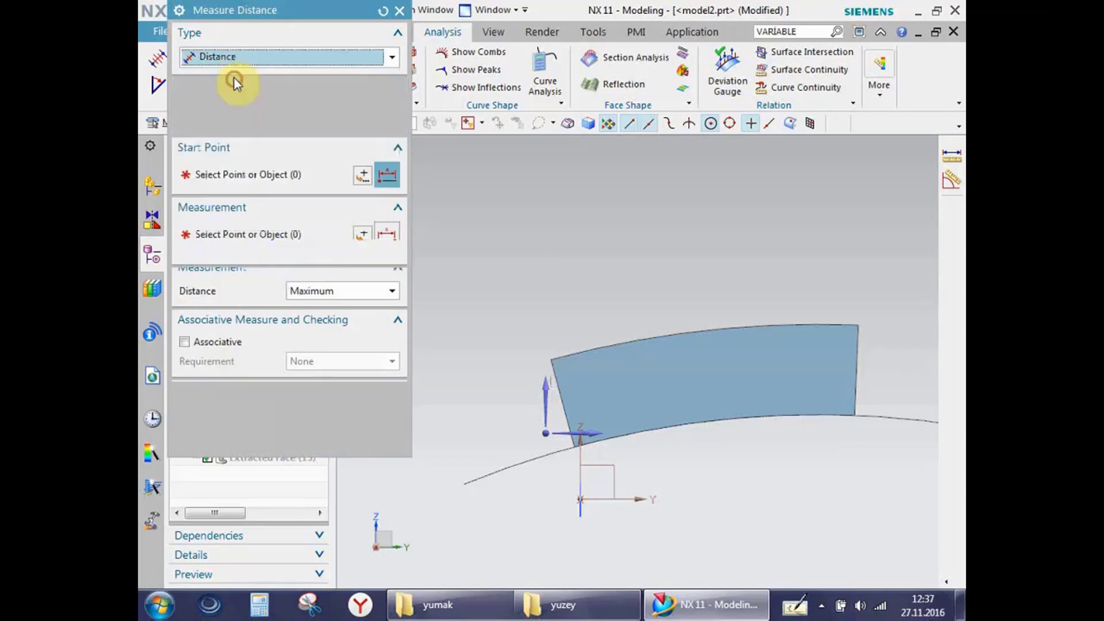
left_click_drag(283, 12, 395, 29)
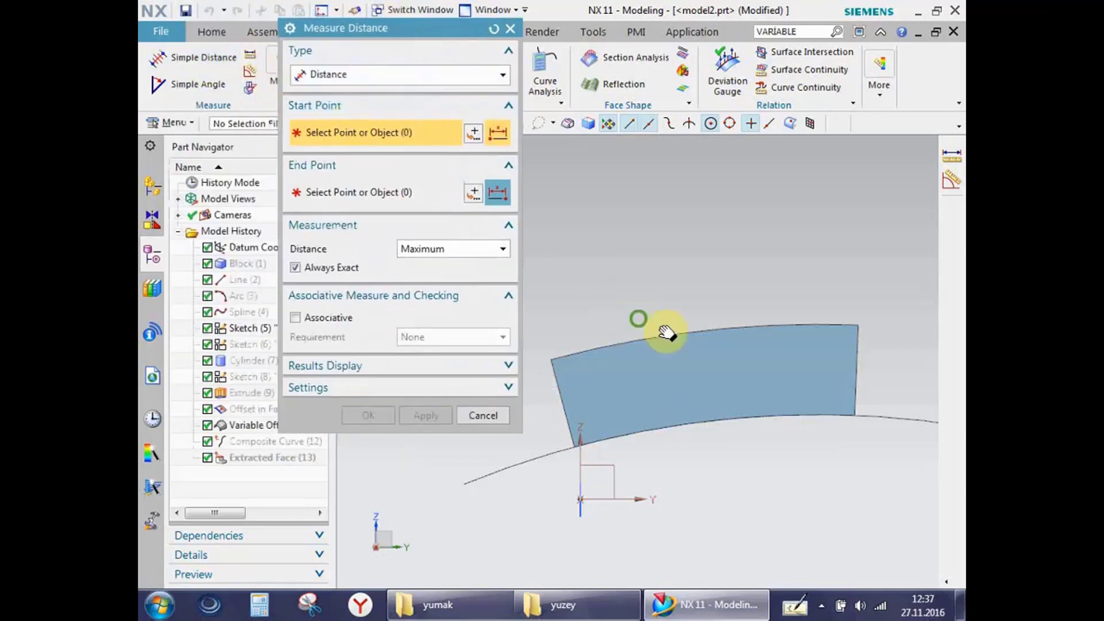
mouse_move(665, 330)
middle_mouse_down()
mouse_move(658, 374)
mouse_move(776, 323)
middle_mouse_up()
left_click(659, 374)
left_click(771, 330)
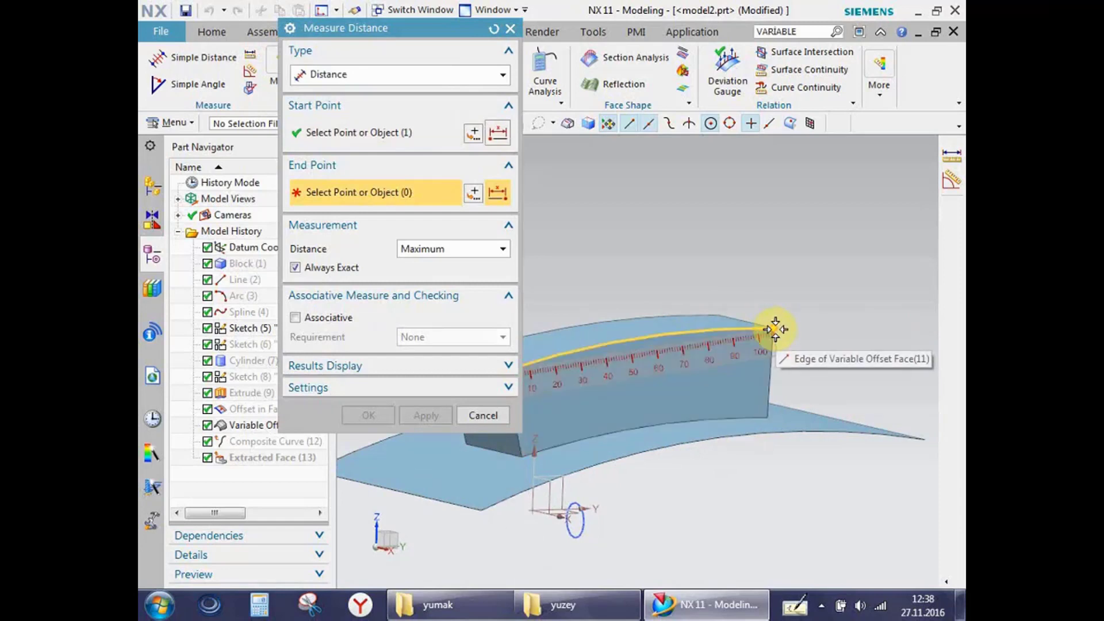
middle_click_drag(702, 333, 631, 340)
mouse_move(692, 323)
middle_mouse_down()
mouse_move(591, 257)
mouse_move(542, 360)
middle_mouse_up()
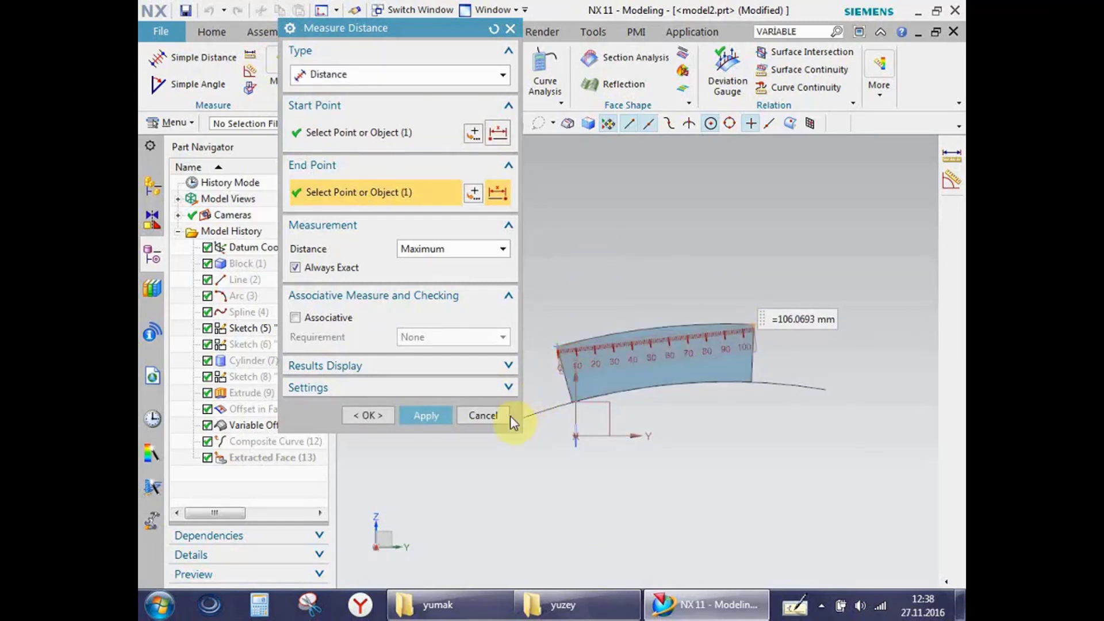
left_click(460, 74)
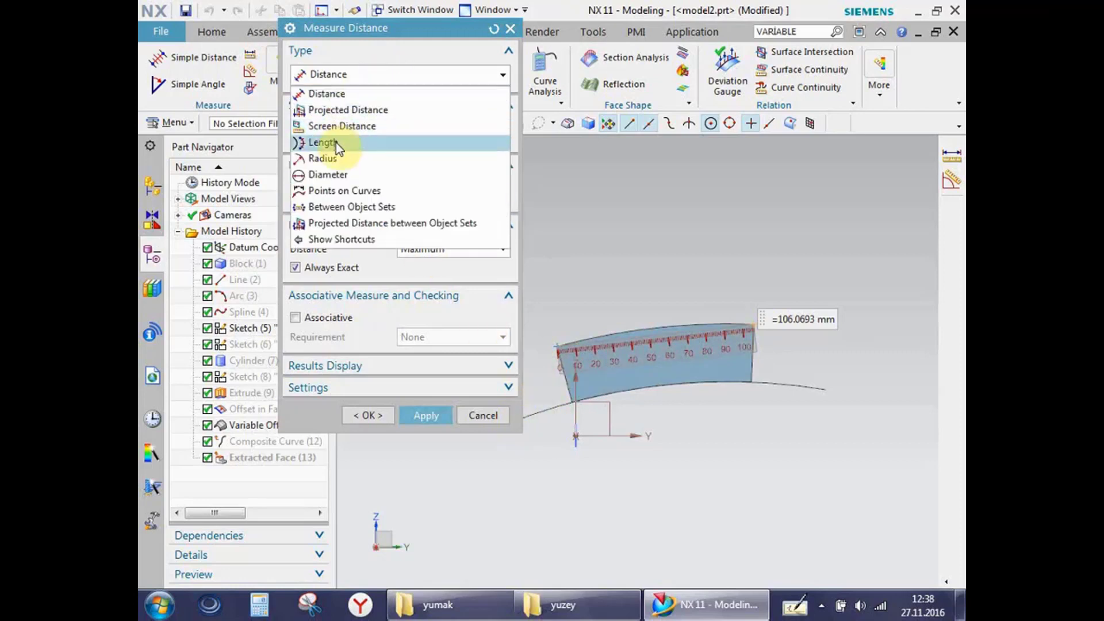
- Measure the Length of the block's four top edges, totalling 290.9509 mm
left_click(336, 145)
mouse_move(572, 283)
middle_mouse_down()
mouse_move(629, 313)
mouse_move(670, 384)
middle_mouse_up()
left_click(669, 364)
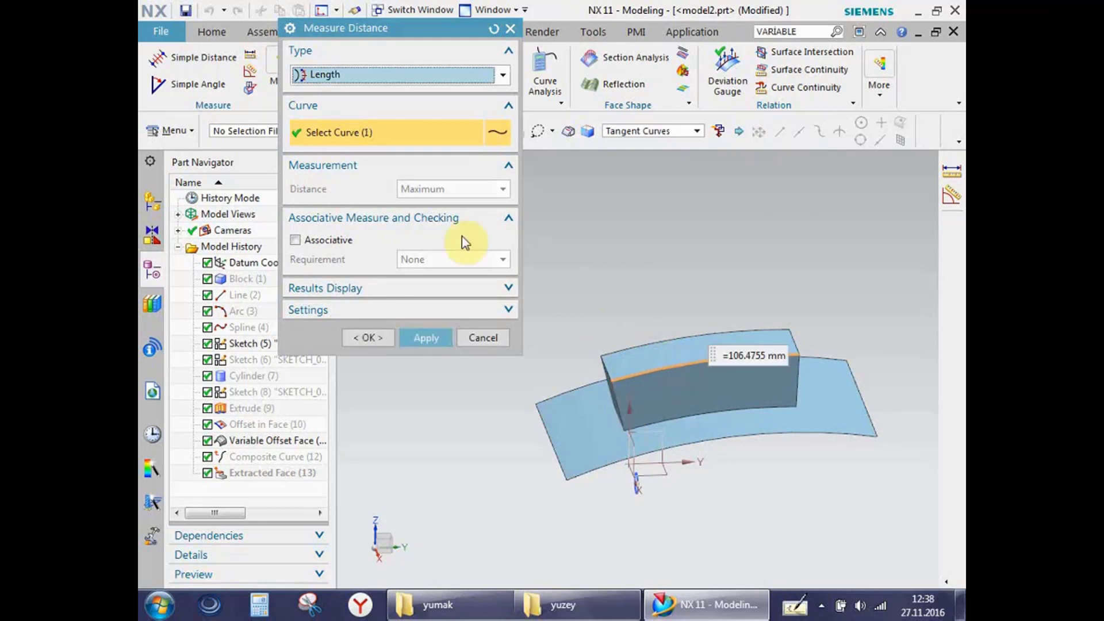
left_click(609, 362)
left_click(632, 345)
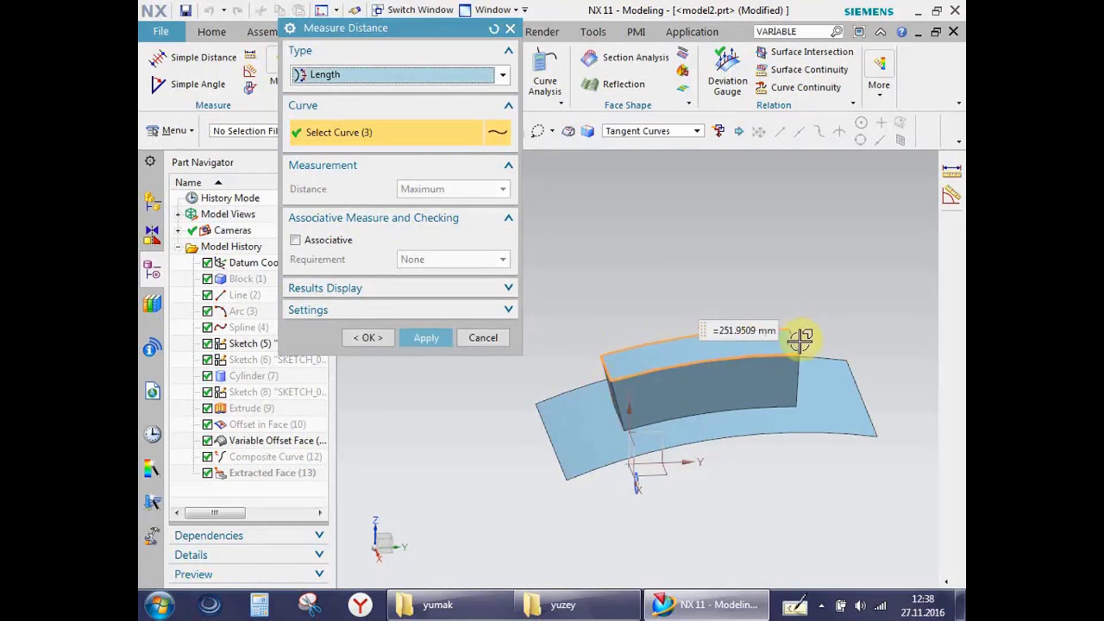
left_click(783, 343)
- Switch to Diameter and select the curved sheet face, reading 641.3589 mm
left_click(398, 68)
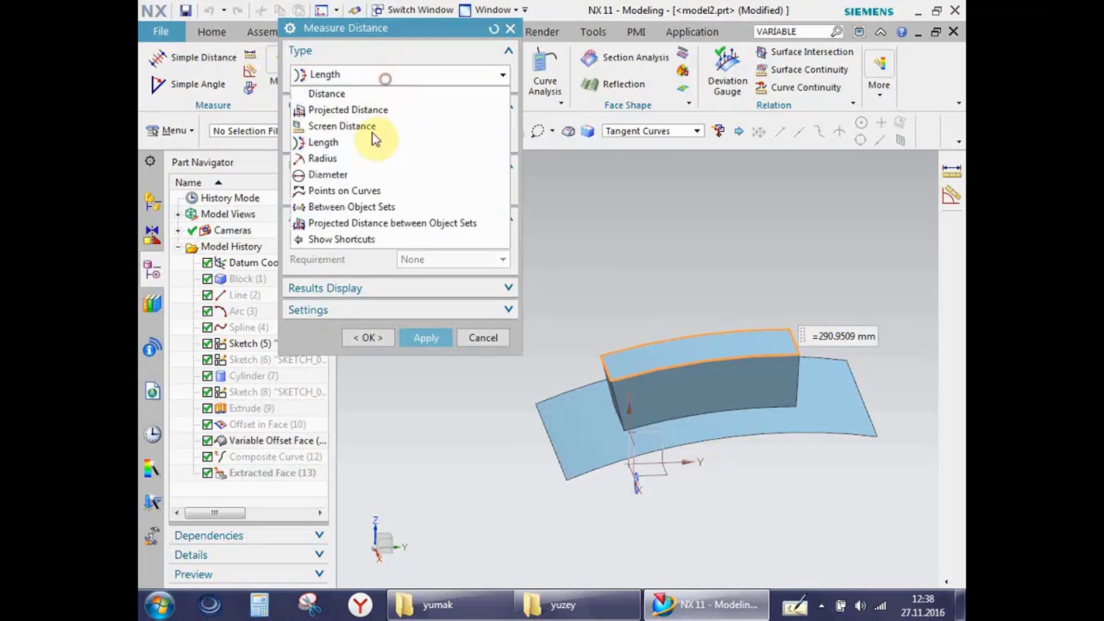
left_click(347, 176)
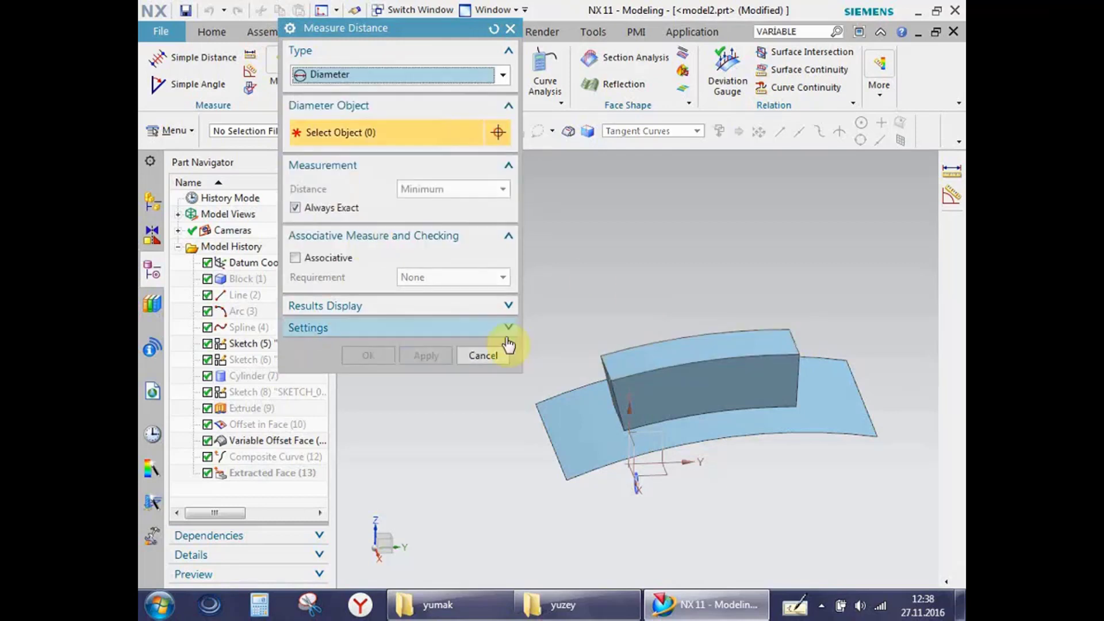
left_click(704, 421)
scroll(763, 419, "down", 1)
scroll(736, 475, "down", 1)
scroll(723, 469, "down", 1)
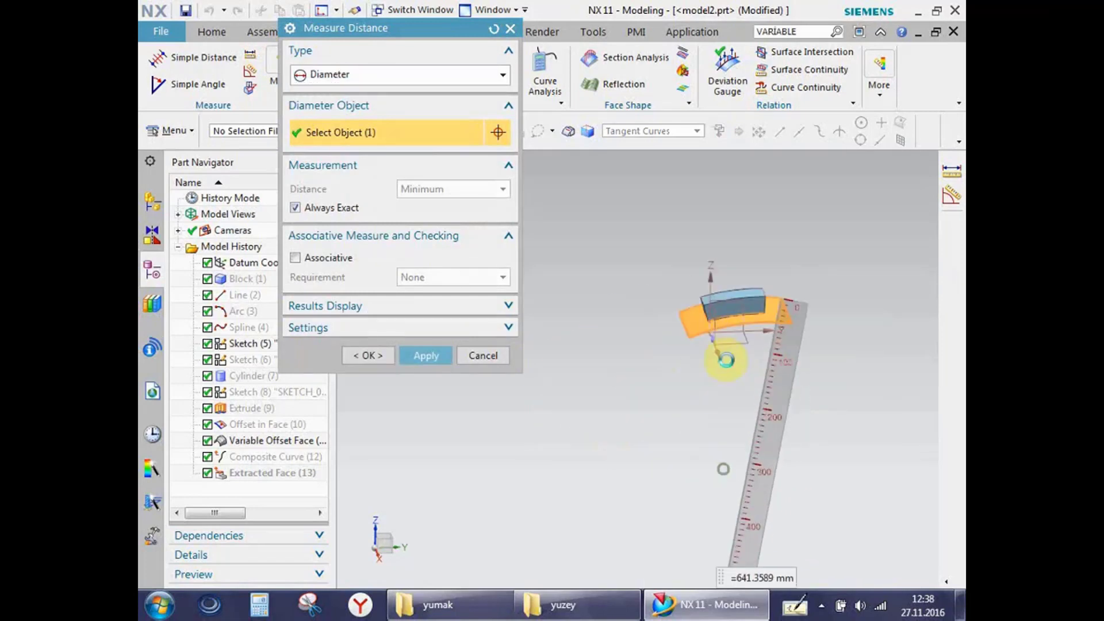
scroll(739, 387, "down", 2)
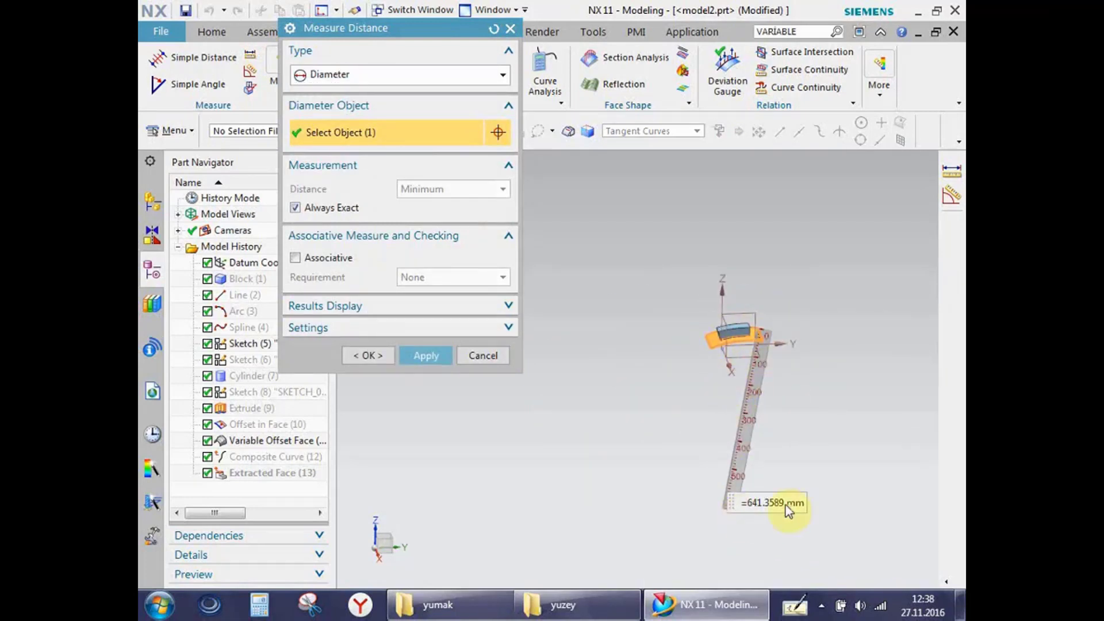
left_click(381, 74)
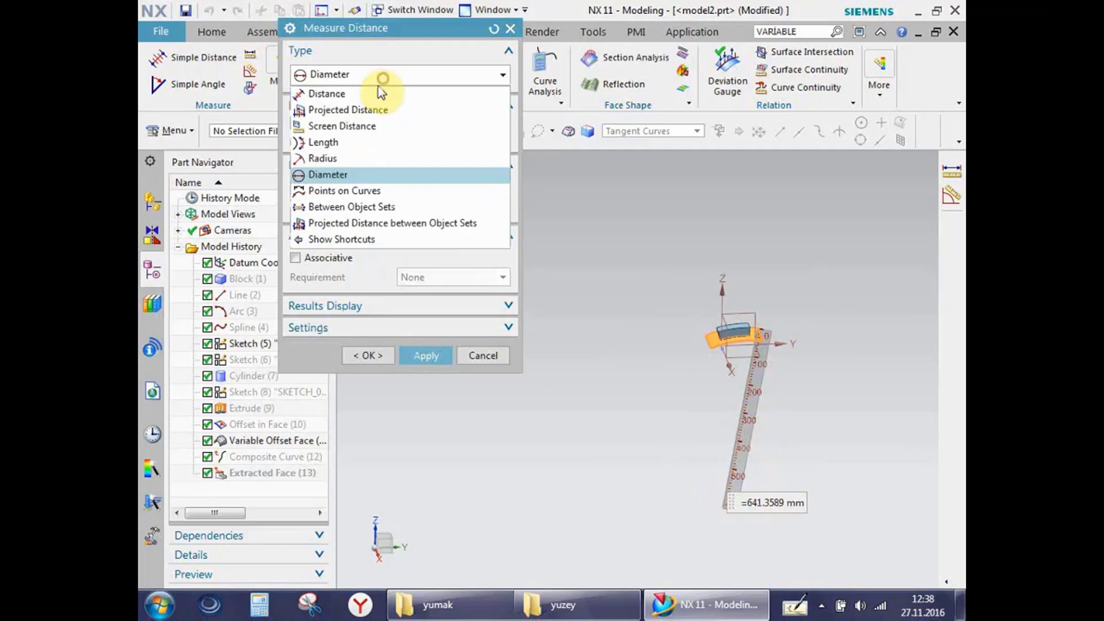
- Use Points on Curves to pick two points on the small circle, reading 7.1790 mm
left_click(333, 190)
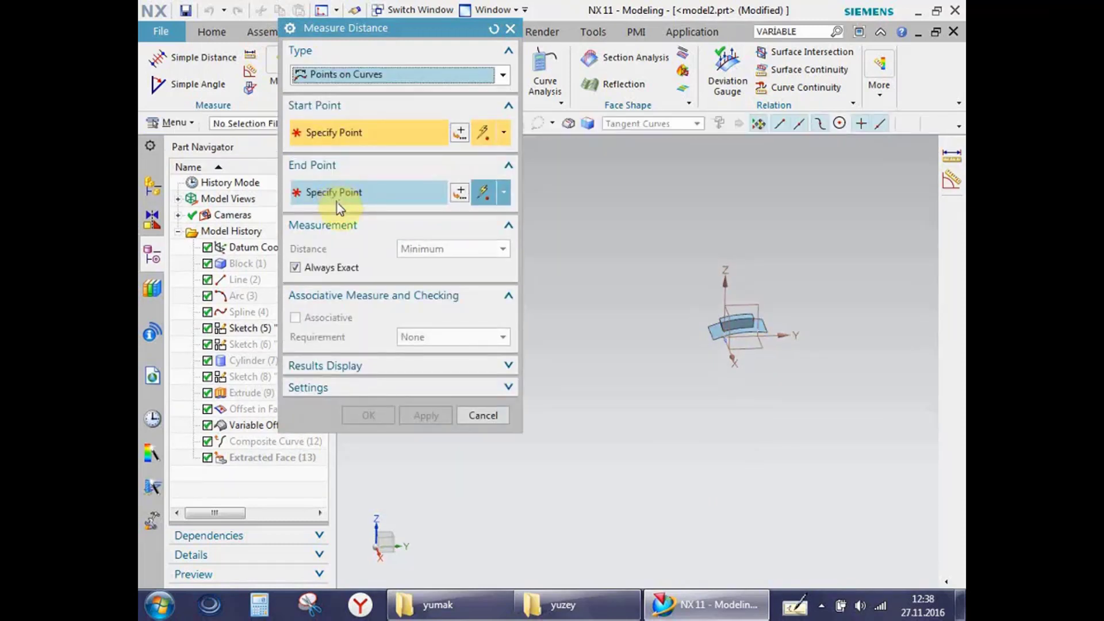
scroll(677, 340, "up", 3)
scroll(676, 339, "up", 3)
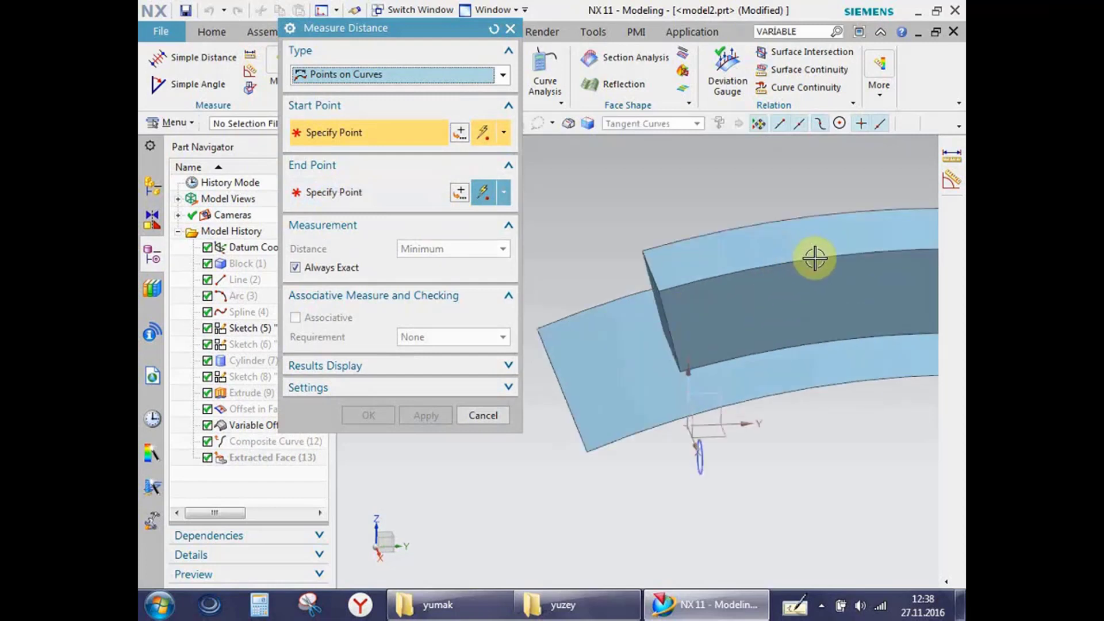
middle_click_drag(794, 261, 808, 206, "shift")
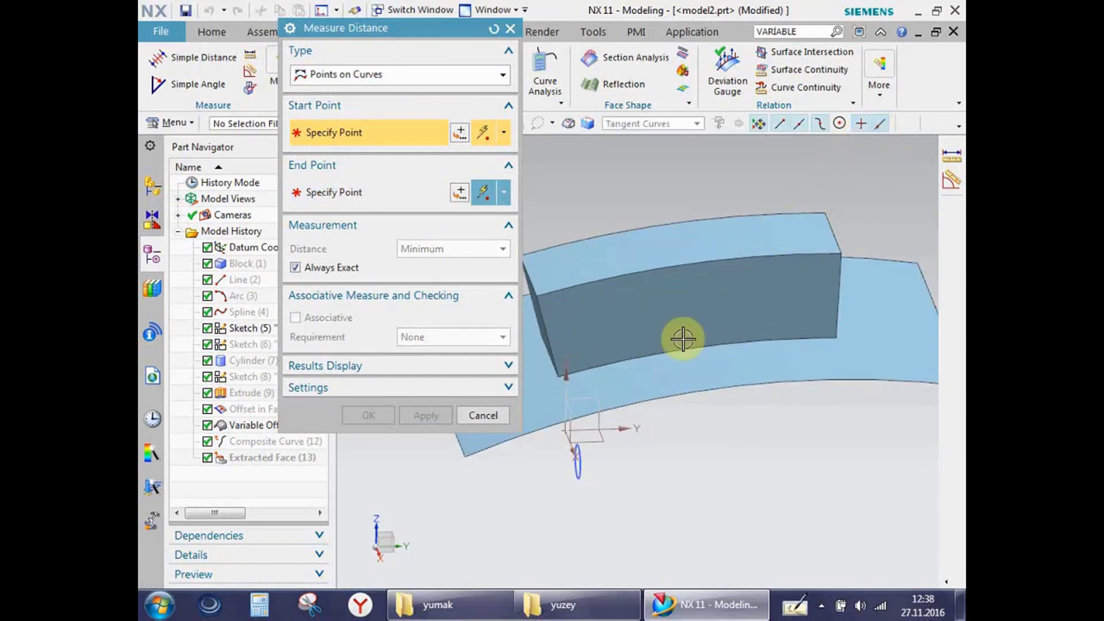
scroll(653, 414, "down", 3)
middle_click_drag(653, 414, 708, 402)
scroll(711, 410, "up", 5)
scroll(711, 410, "up", 3)
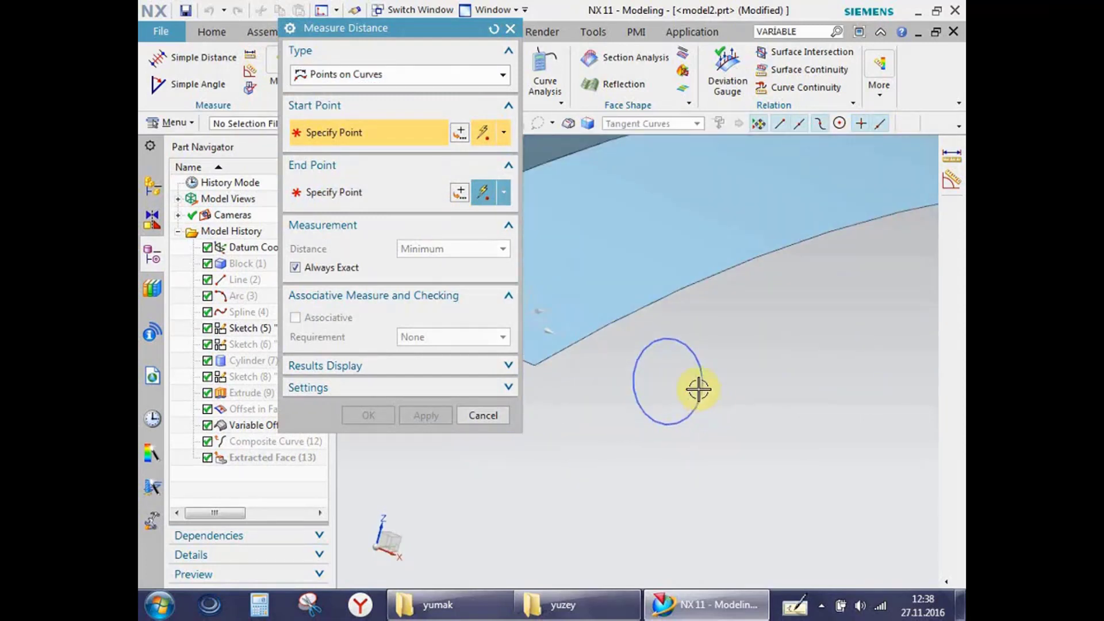
left_click(699, 401)
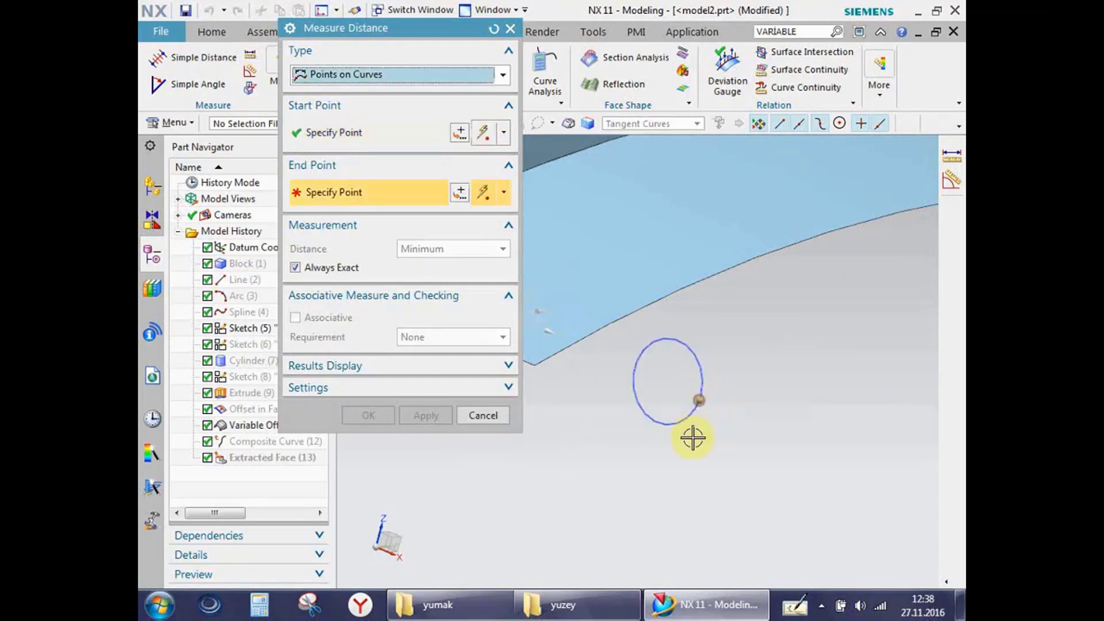
left_click(694, 353)
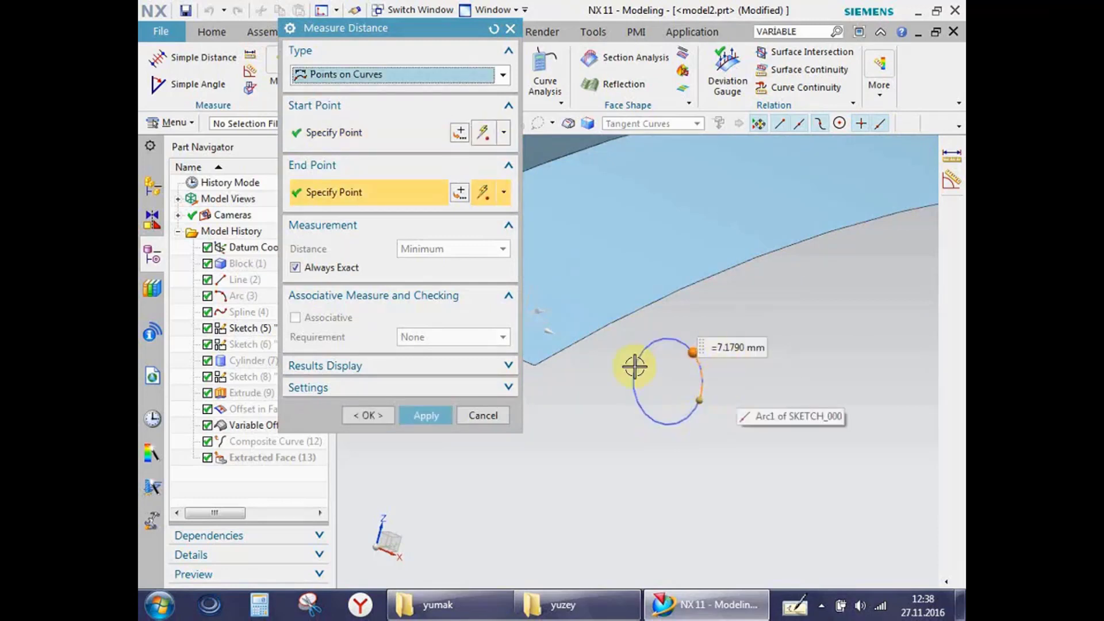
left_click(380, 74)
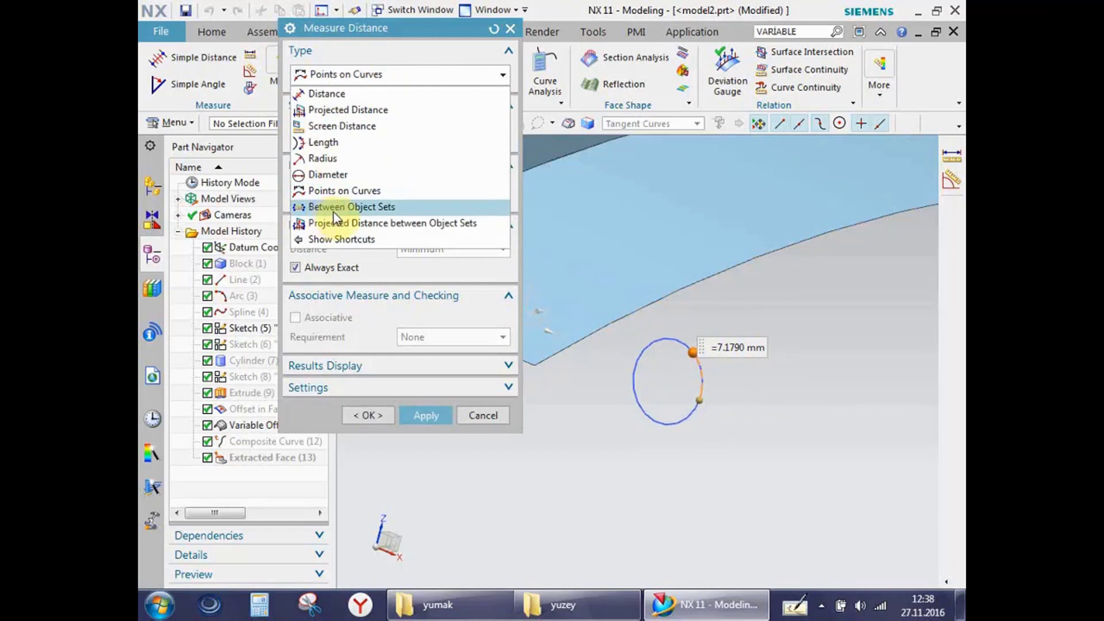
left_click(649, 299)
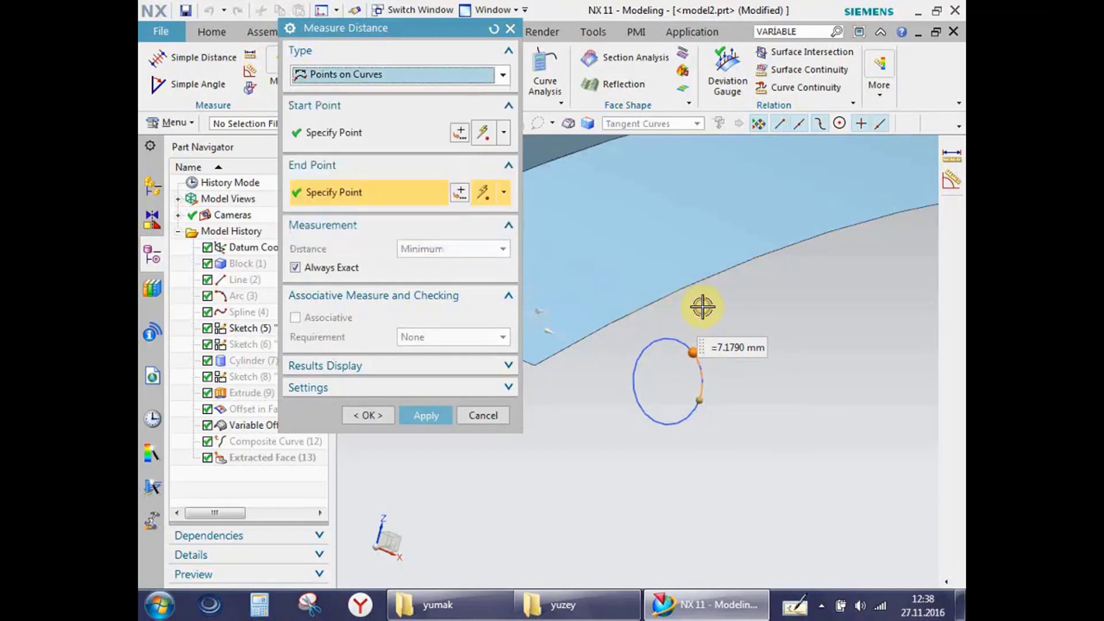